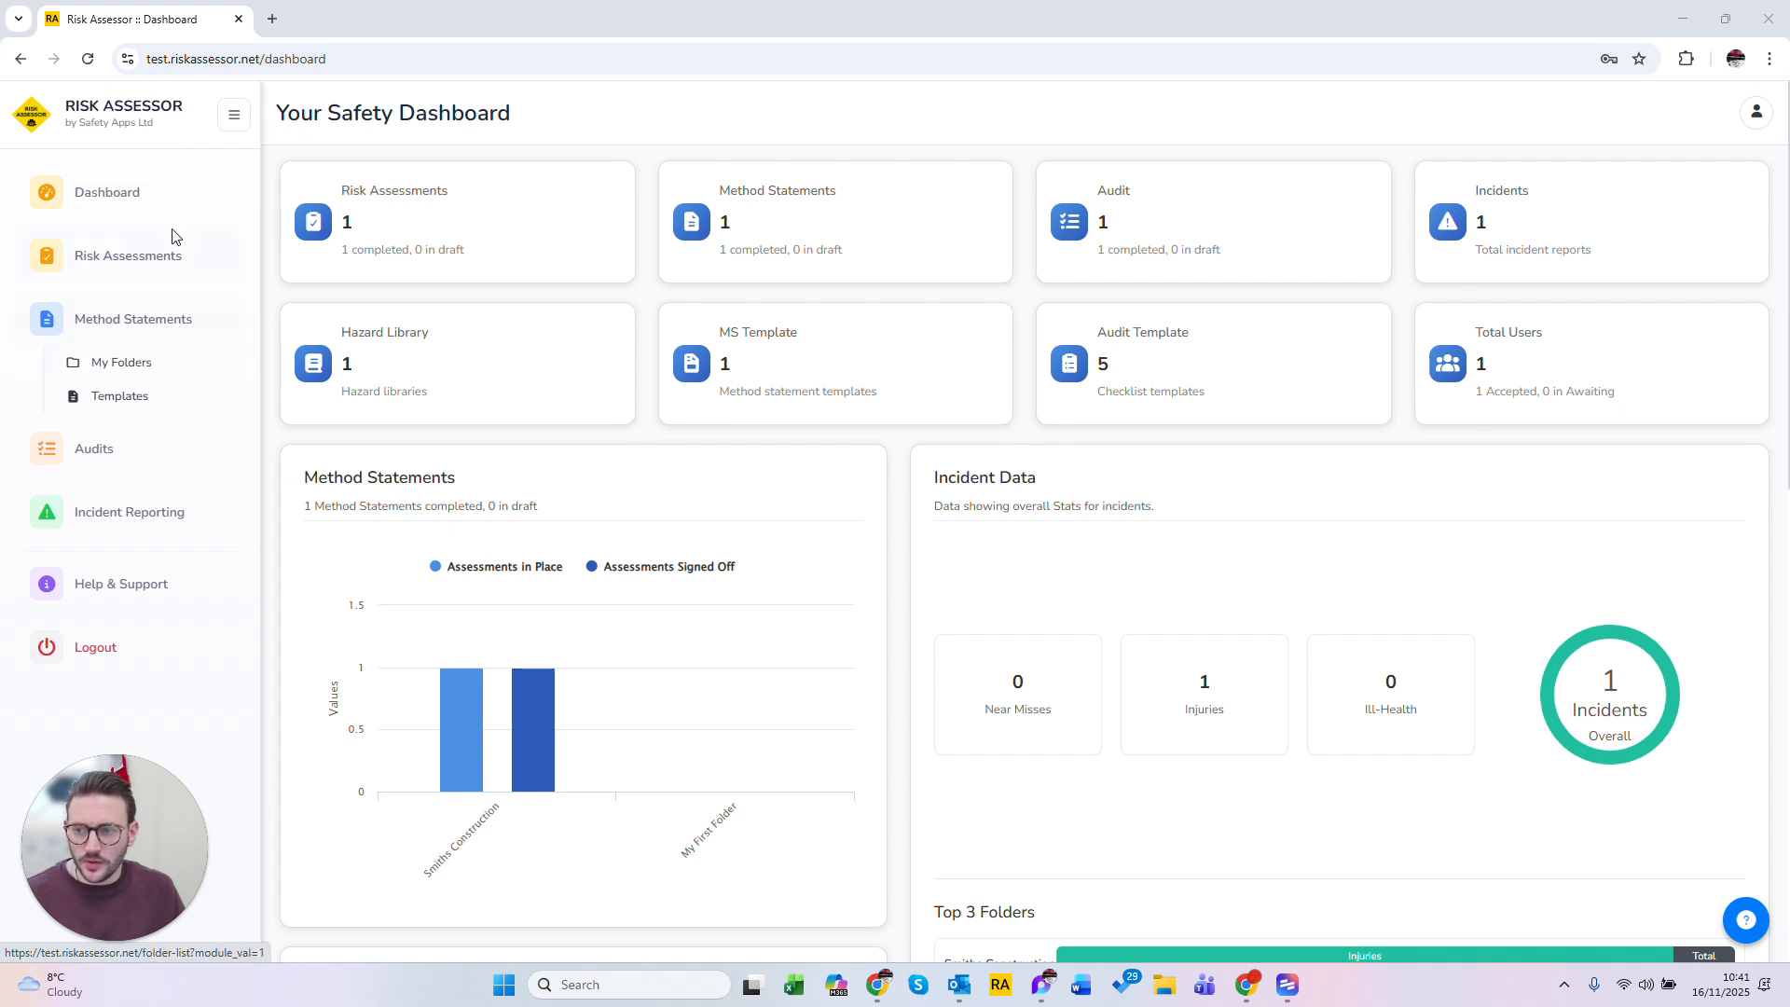
pyautogui.click(233, 127)
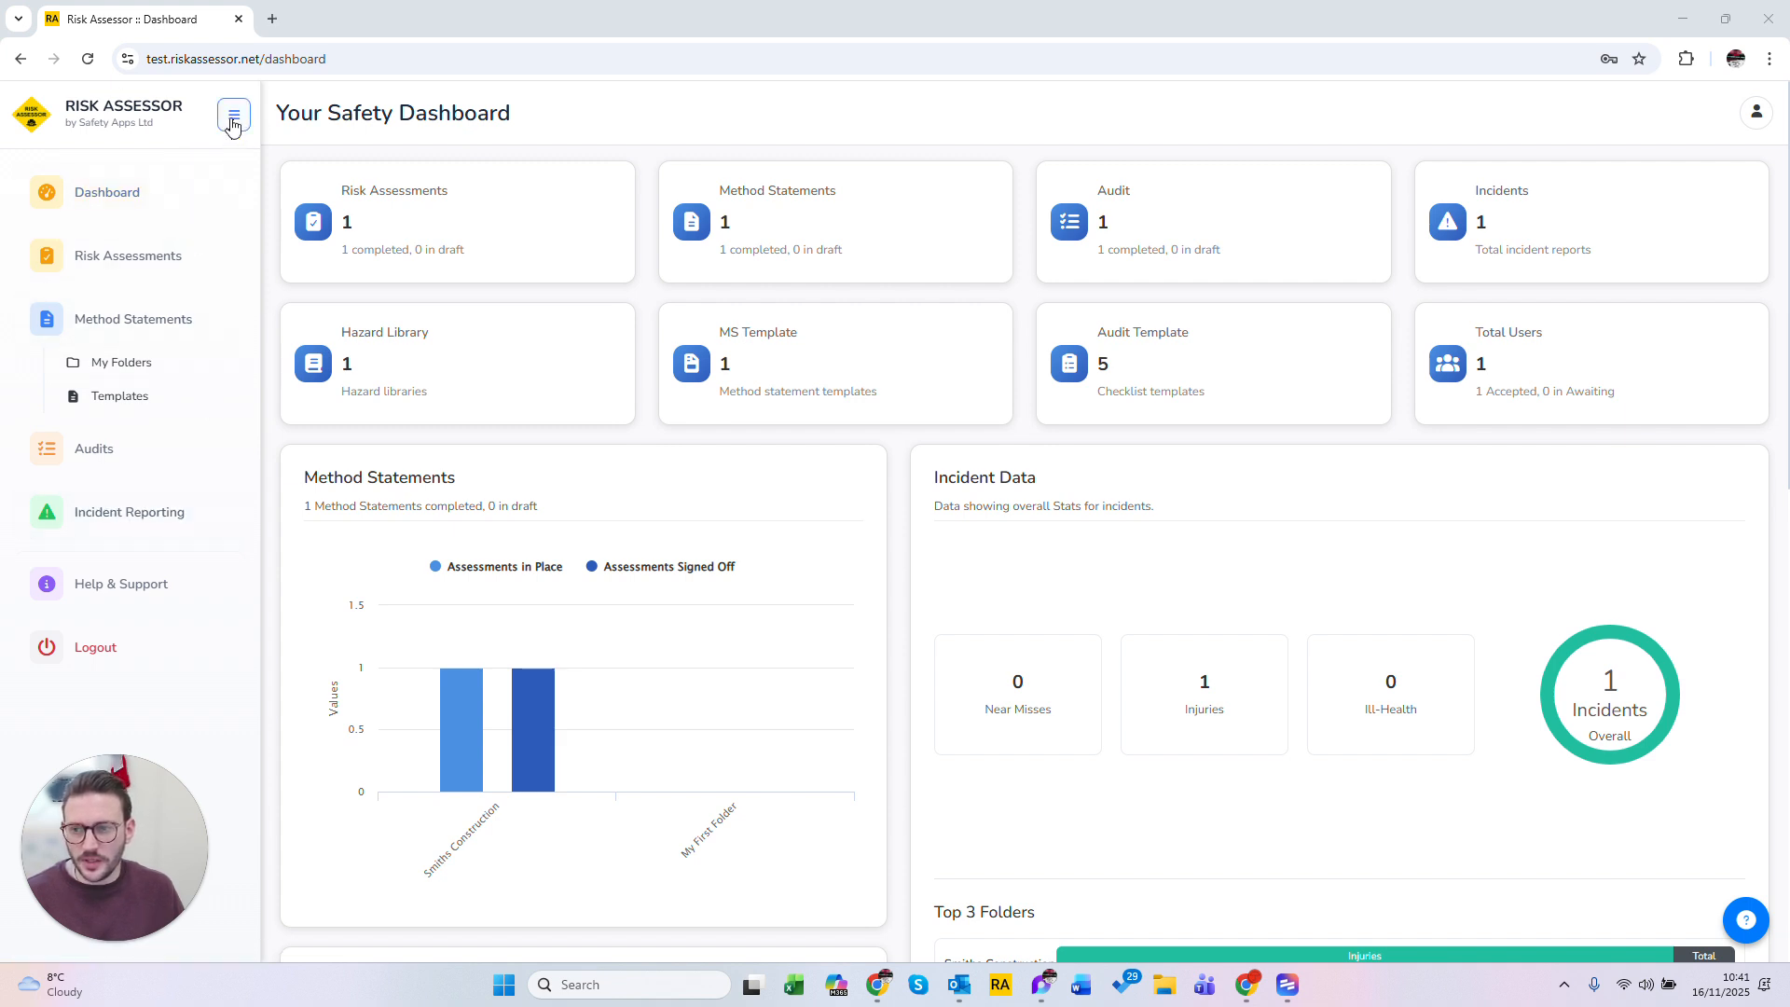
pyautogui.click(232, 123)
pyautogui.click(38, 129)
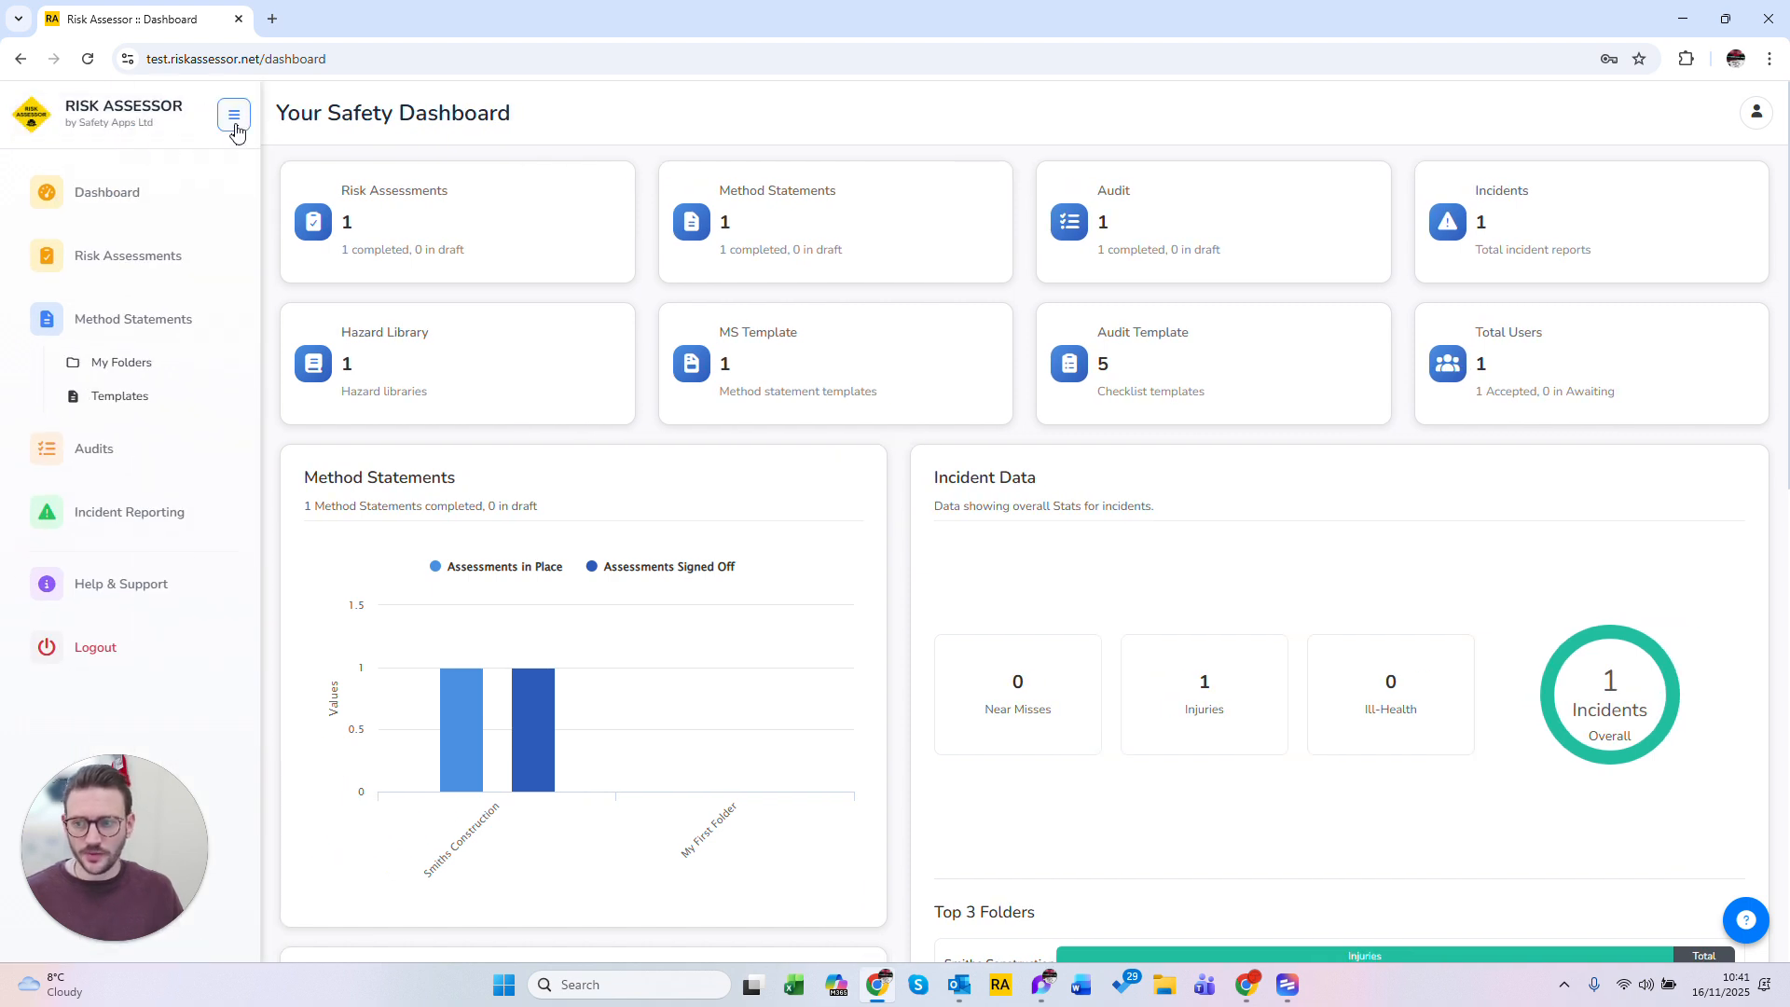
# Step: Open the risk assessment folders and start a new assessment in the Smiths Construction folder
pyautogui.click(127, 258)
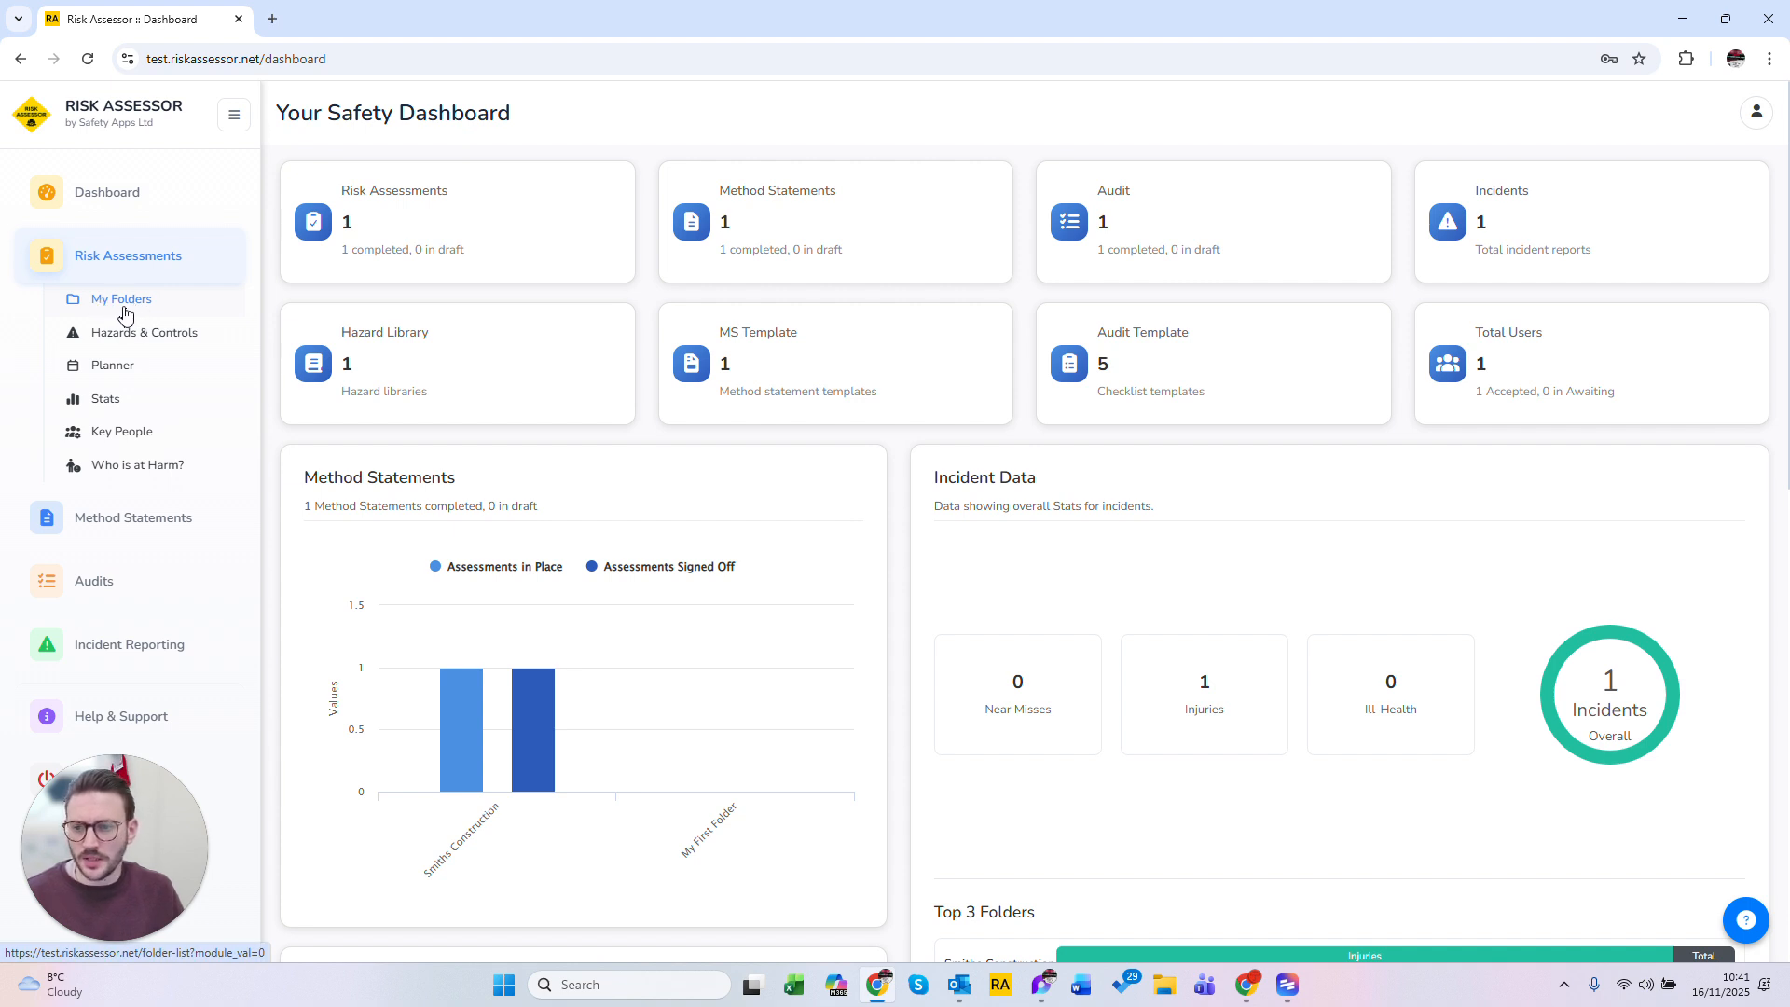
pyautogui.click(124, 308)
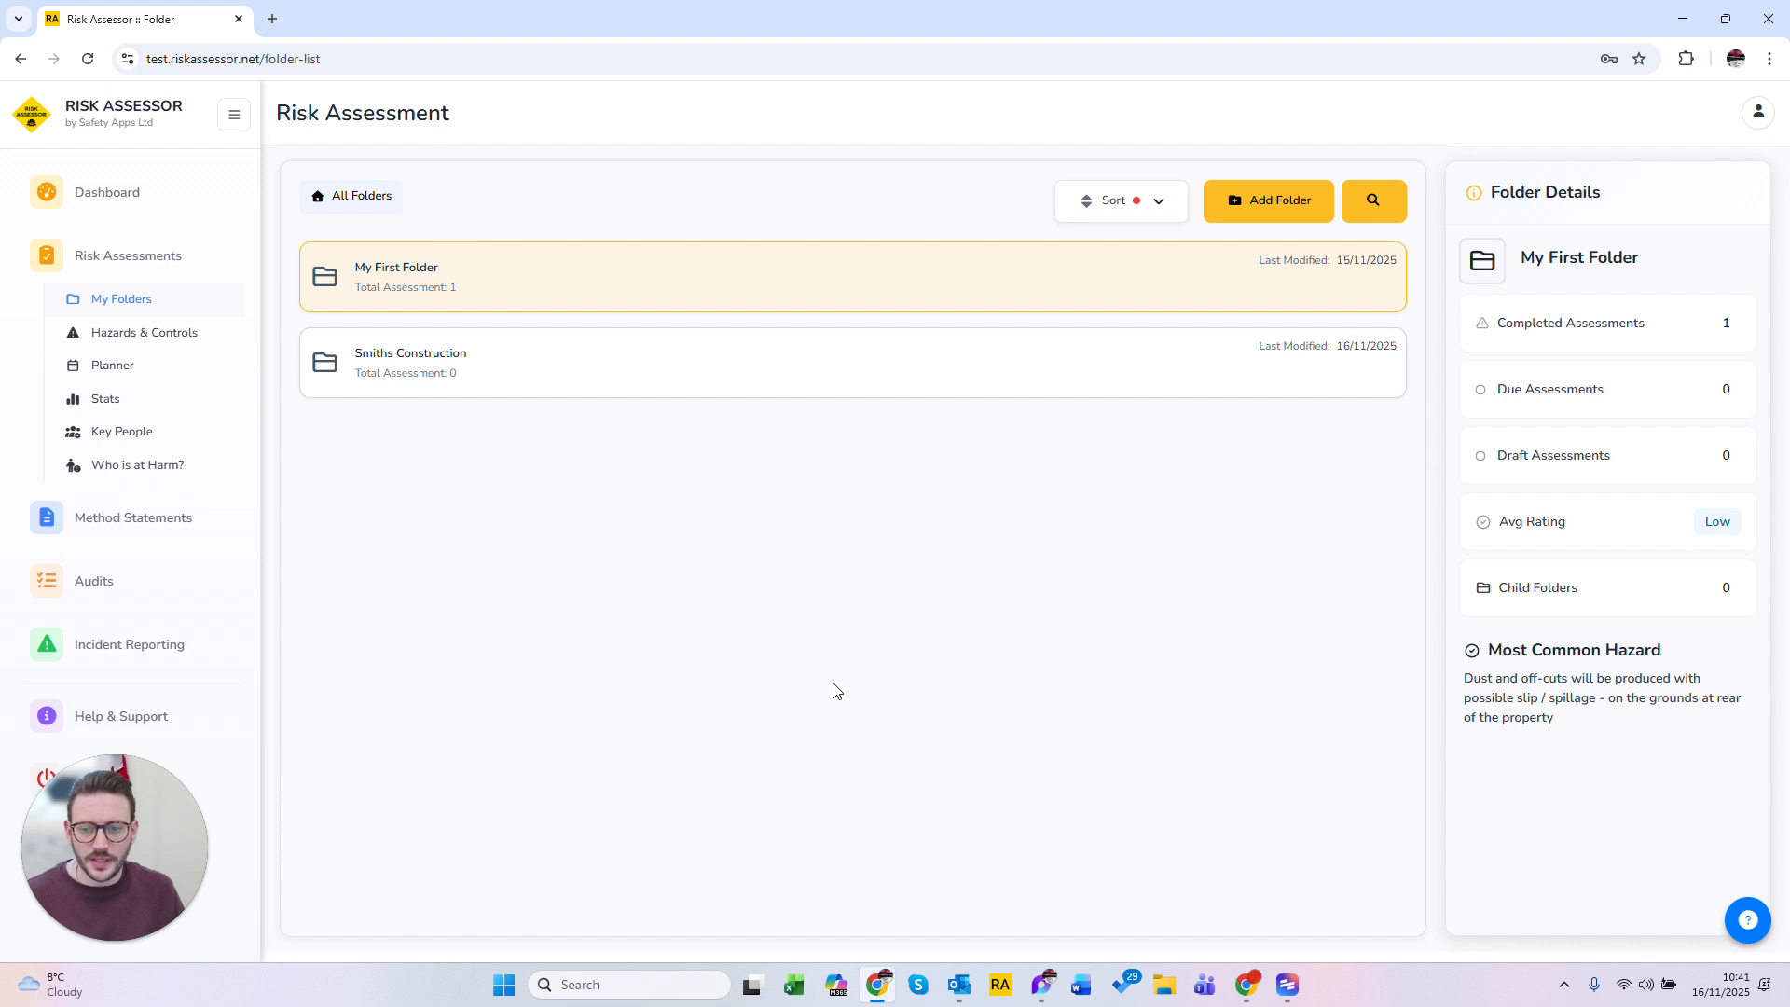
pyautogui.moveTo(647, 355)
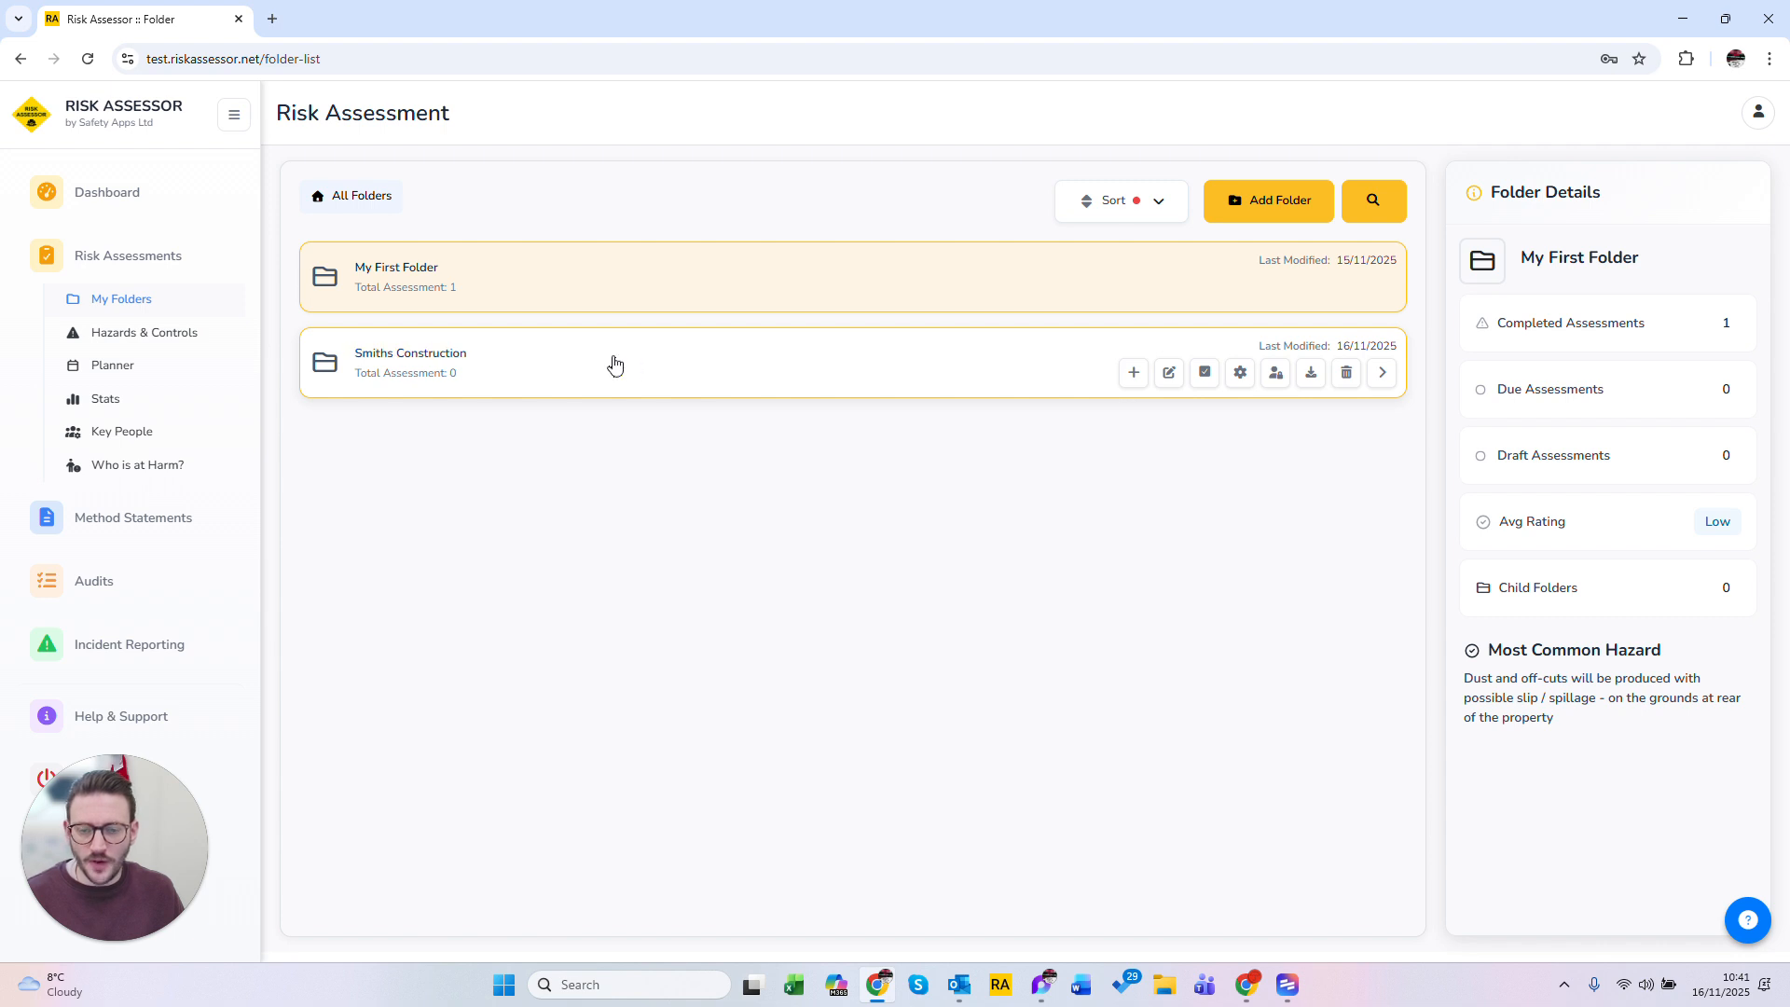
pyautogui.click(1132, 375)
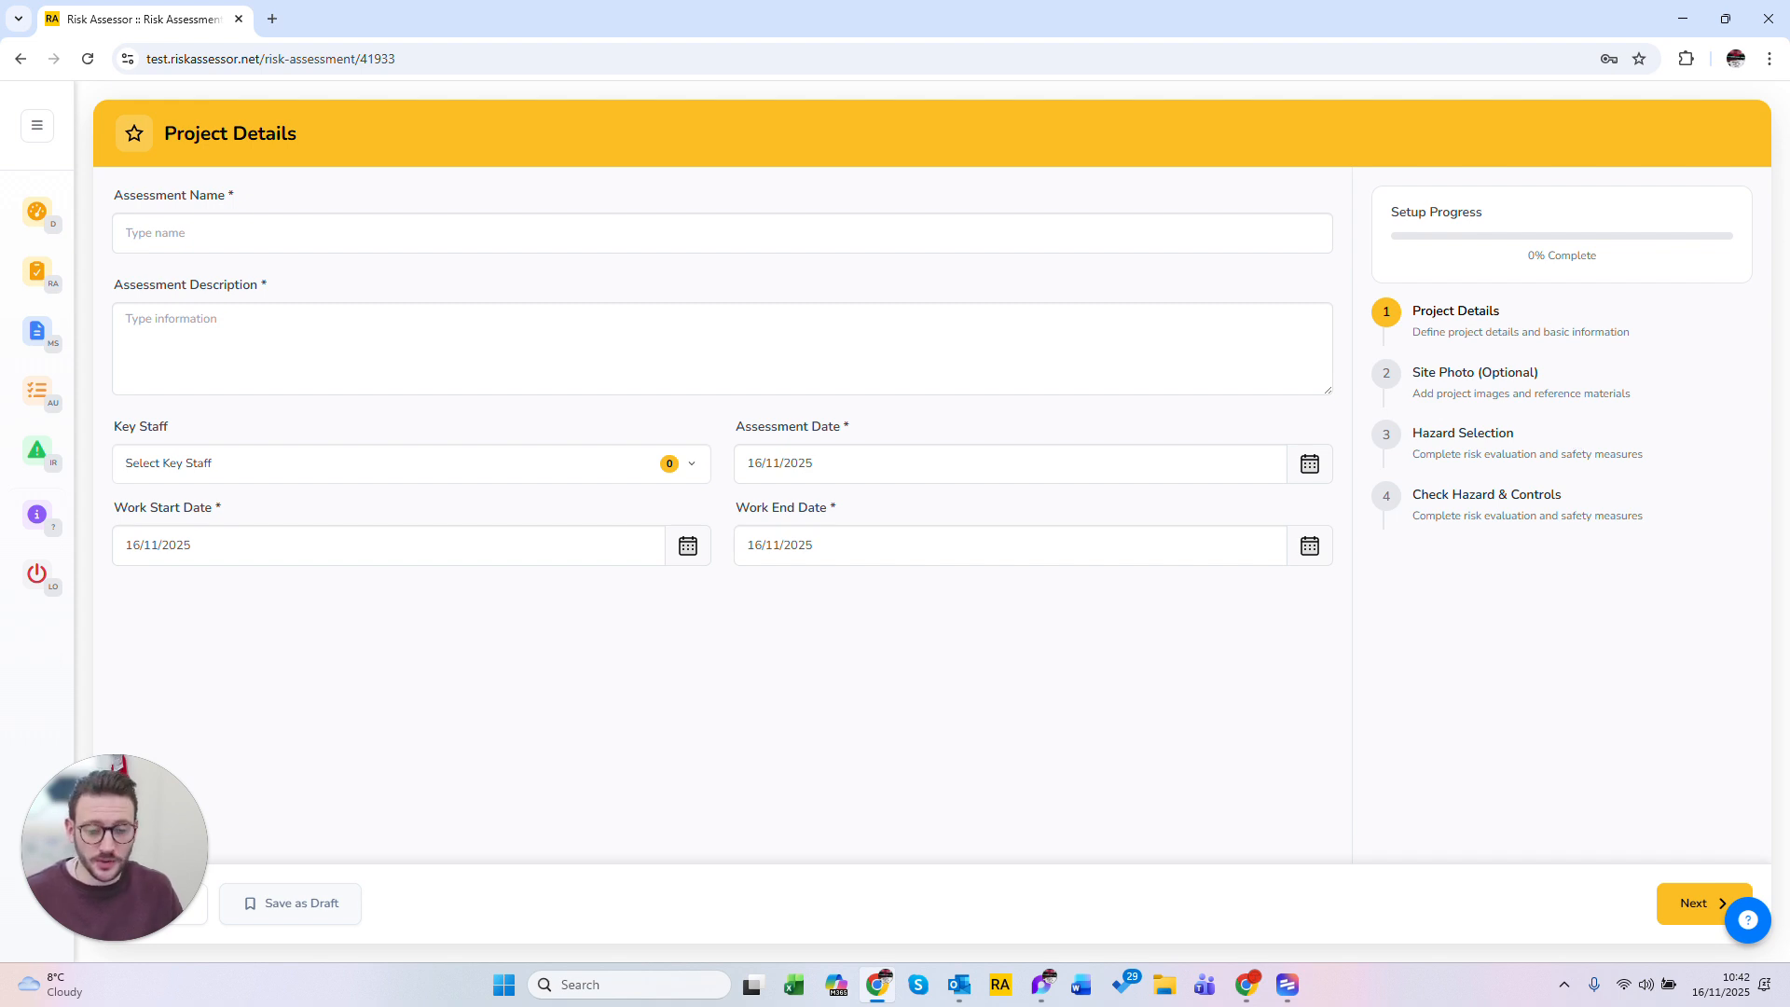
# Step: Name the assessment Smith Lane House Extension using the suggested entry
pyautogui.click(990, 234)
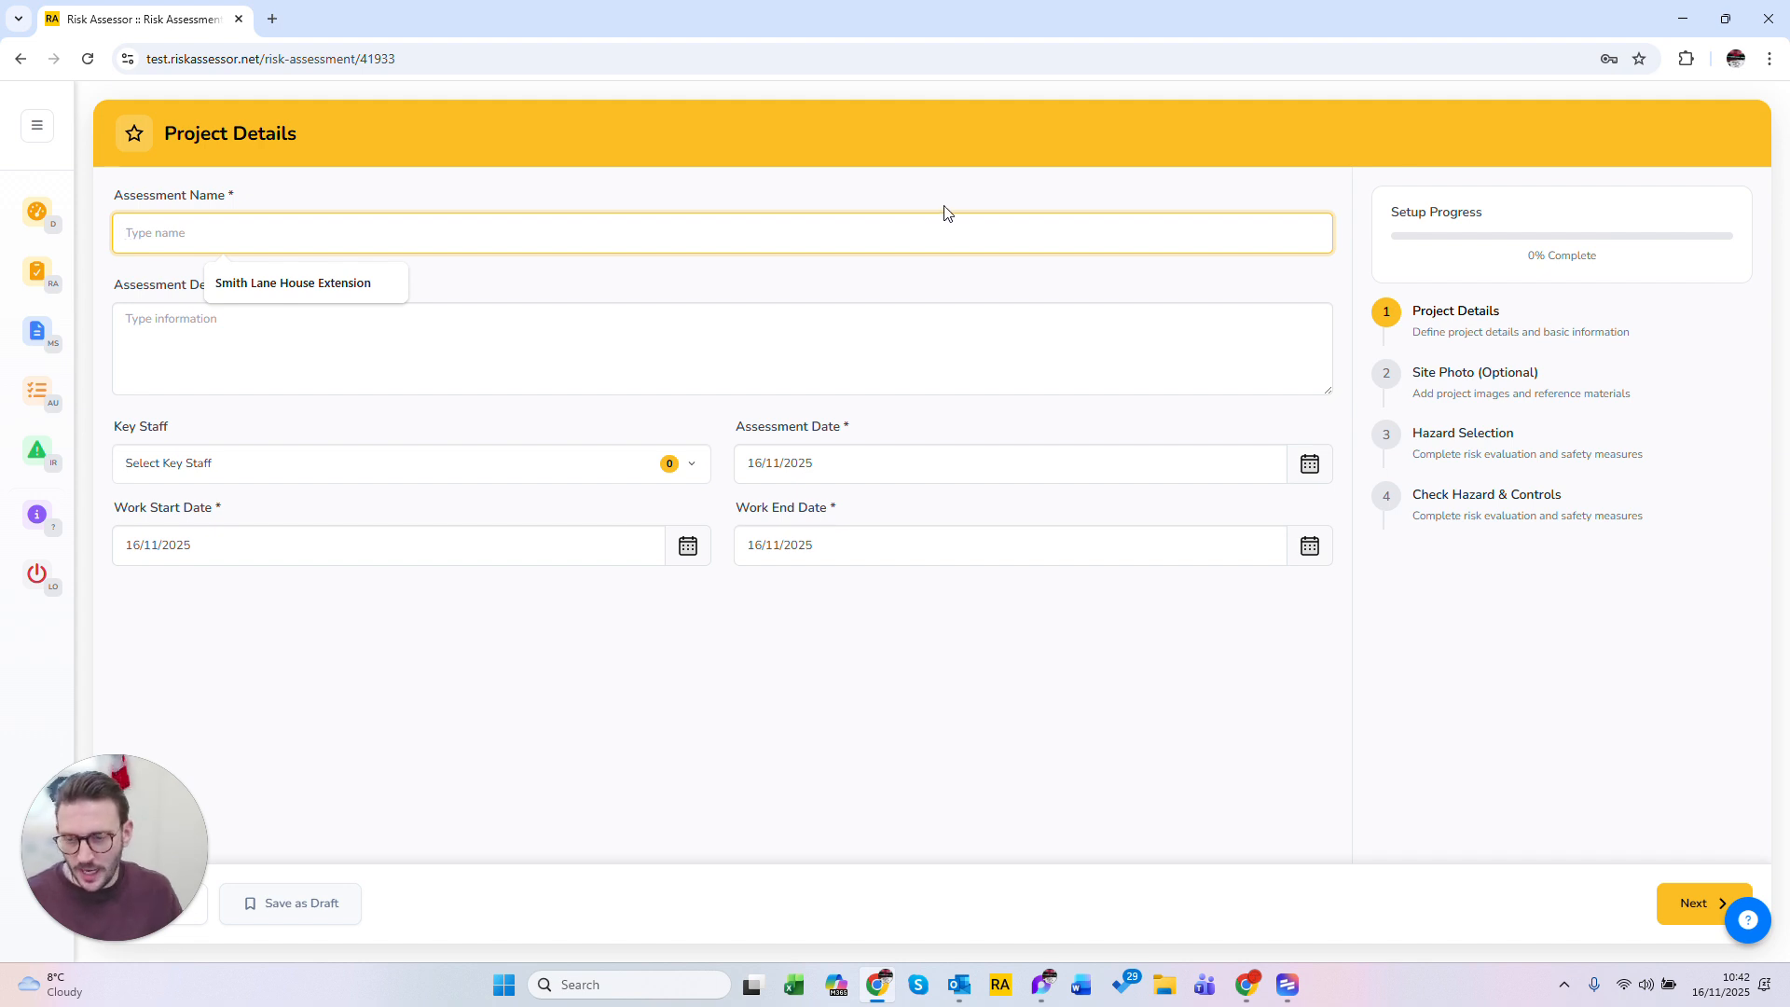
pyautogui.click(346, 284)
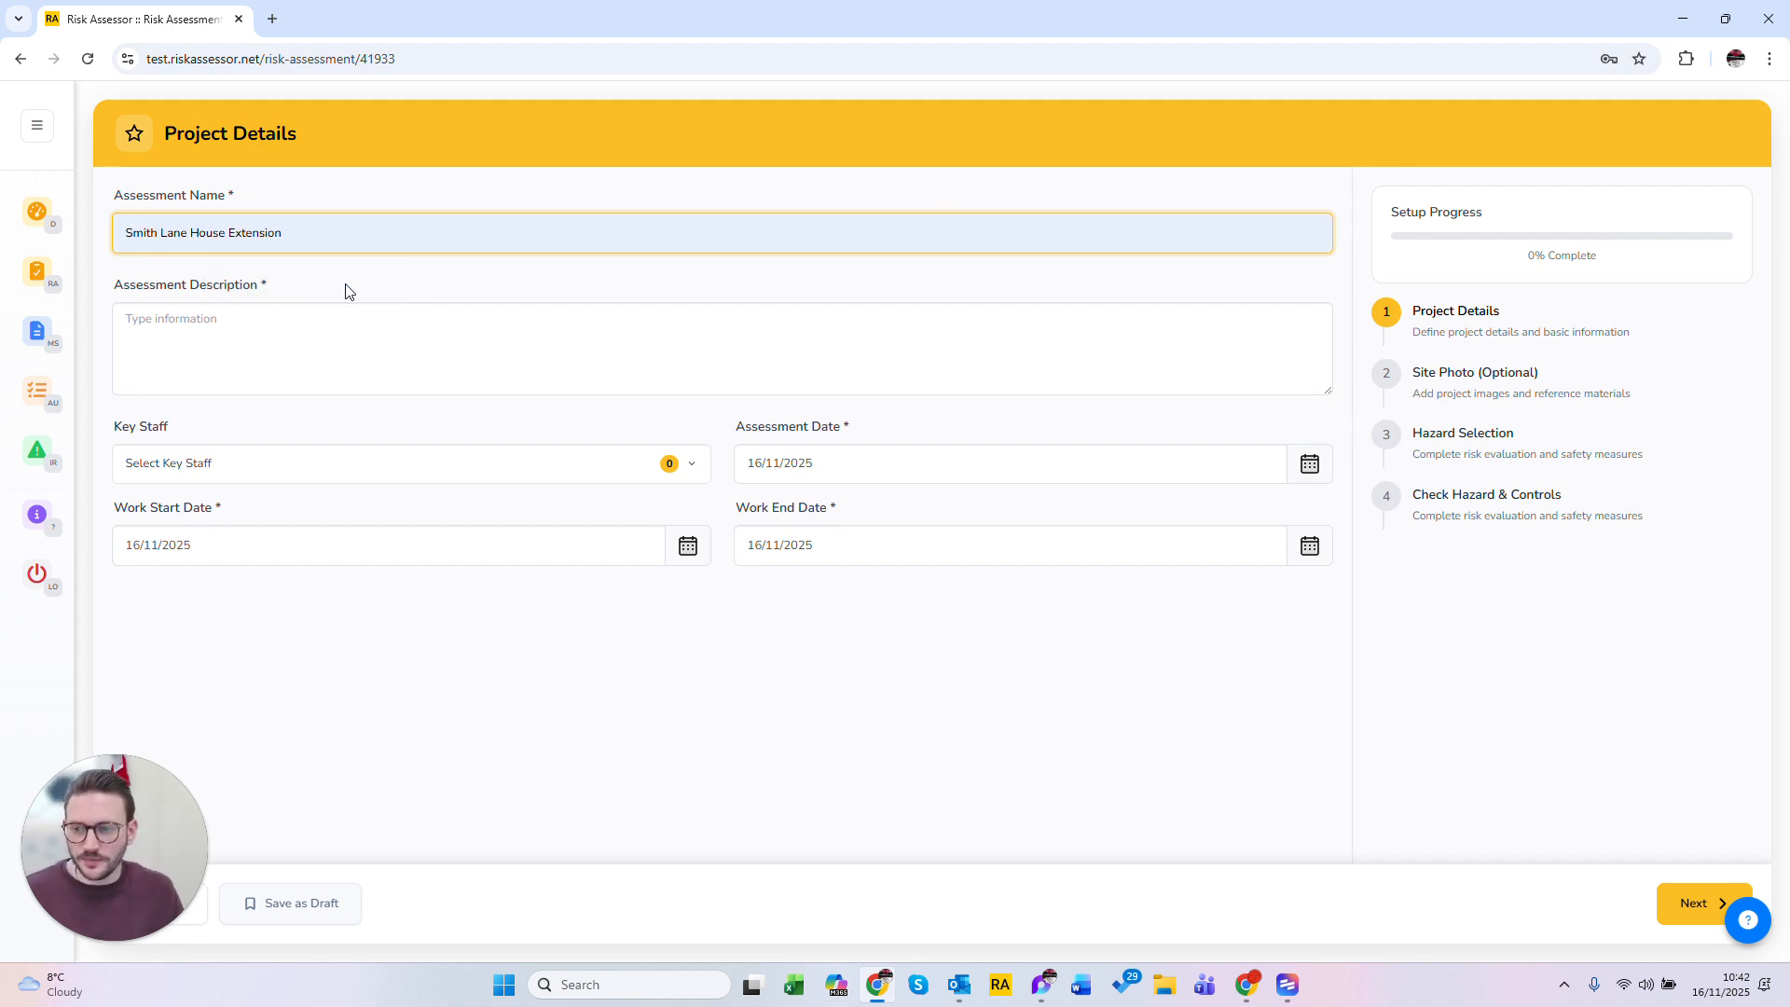
pyautogui.press('Tab')
pyautogui.hotkey('shift', 'Tab')
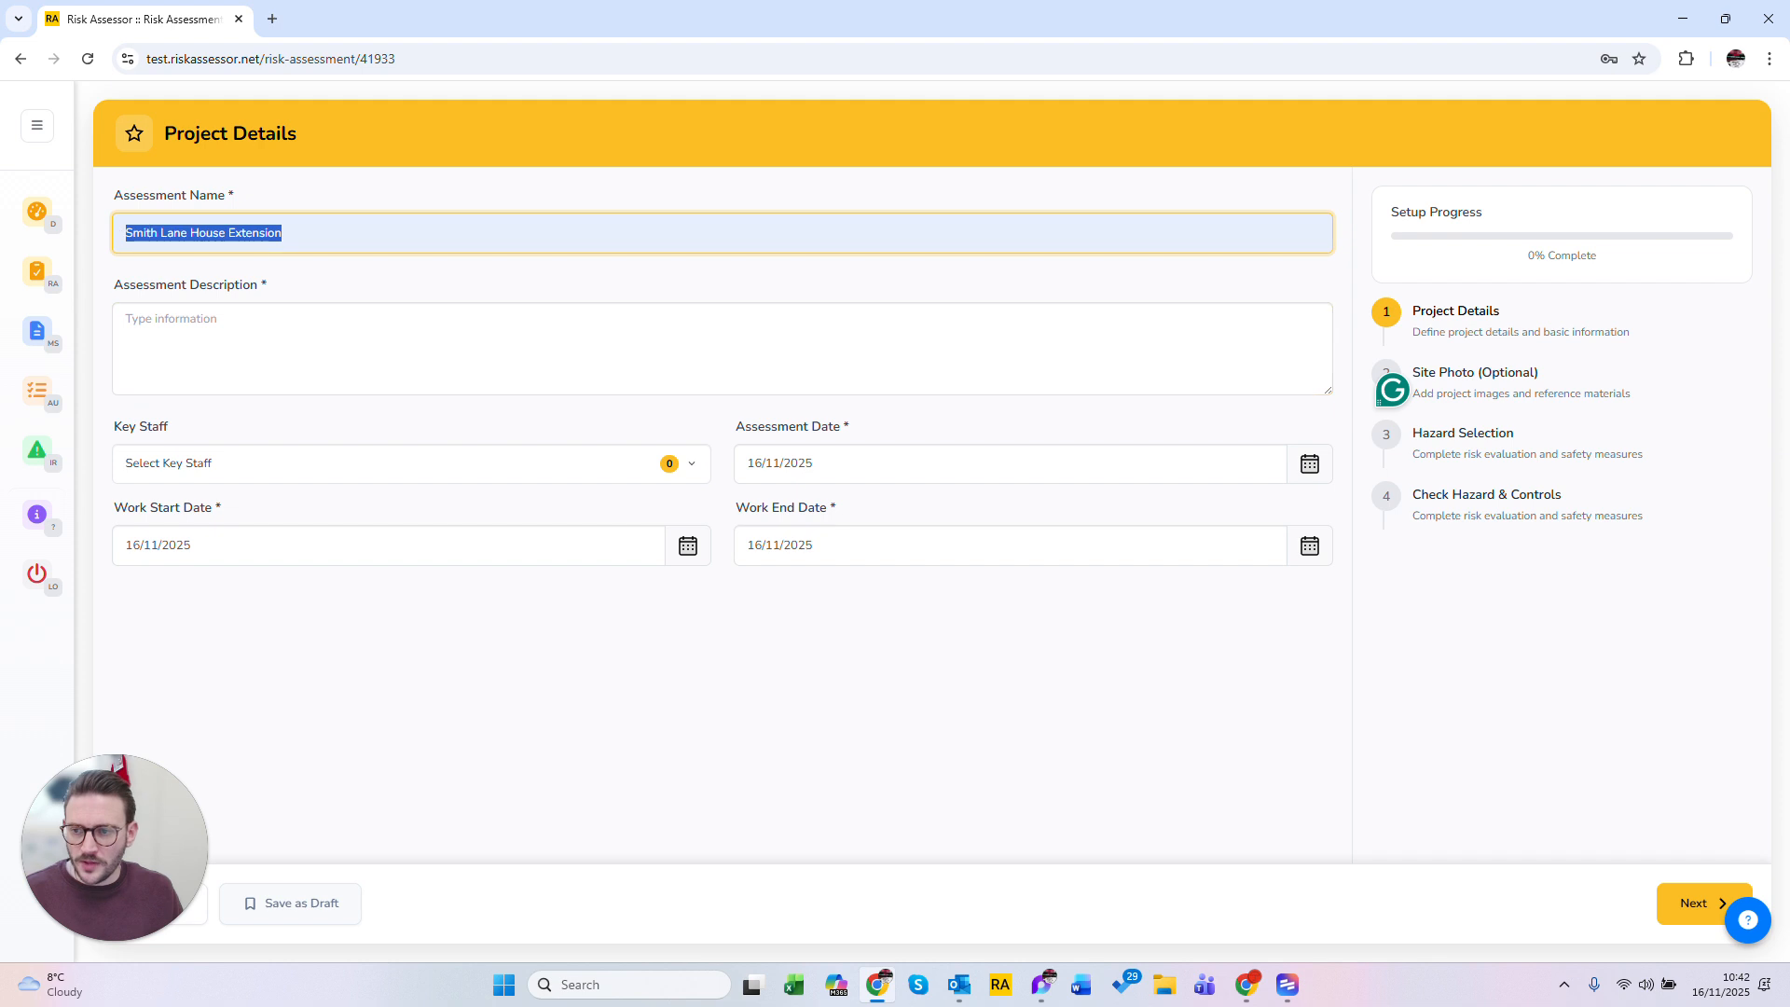
pyautogui.press('Tab')
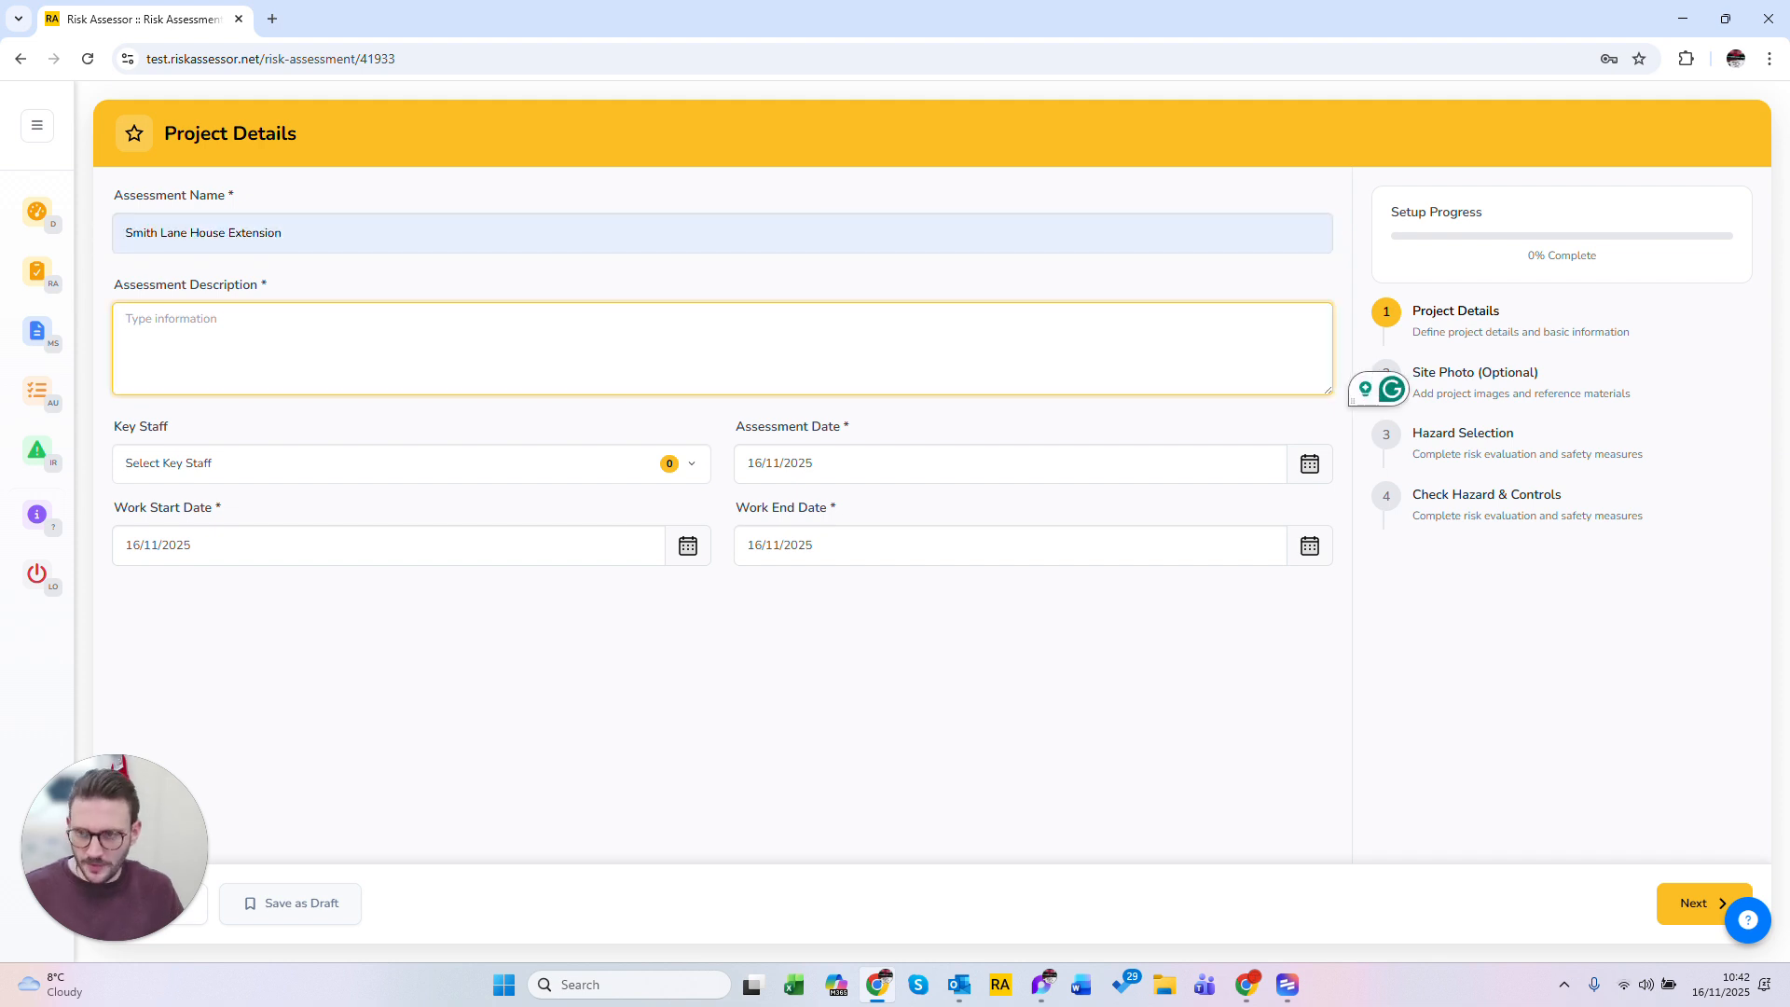
# Step: Enter the assessment description Extension to the Smith household, correcting the misspelled word
pyautogui.write('Extensi')
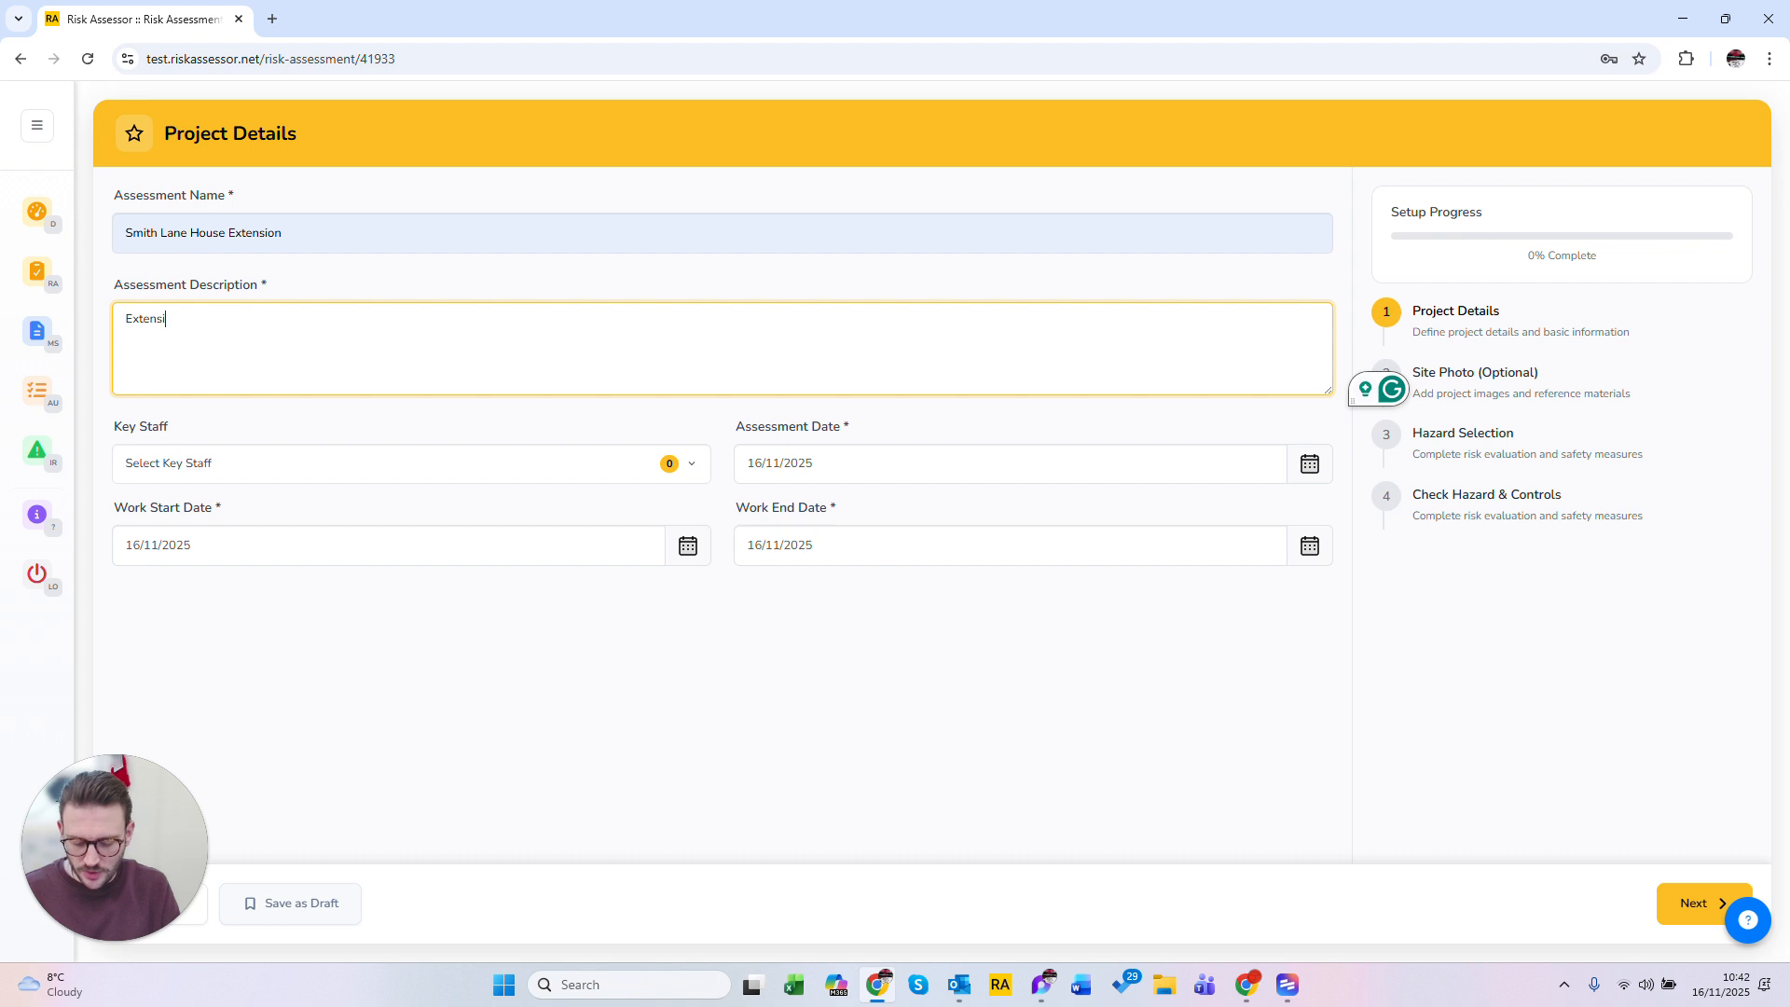
pyautogui.write('on to the Smioth h')
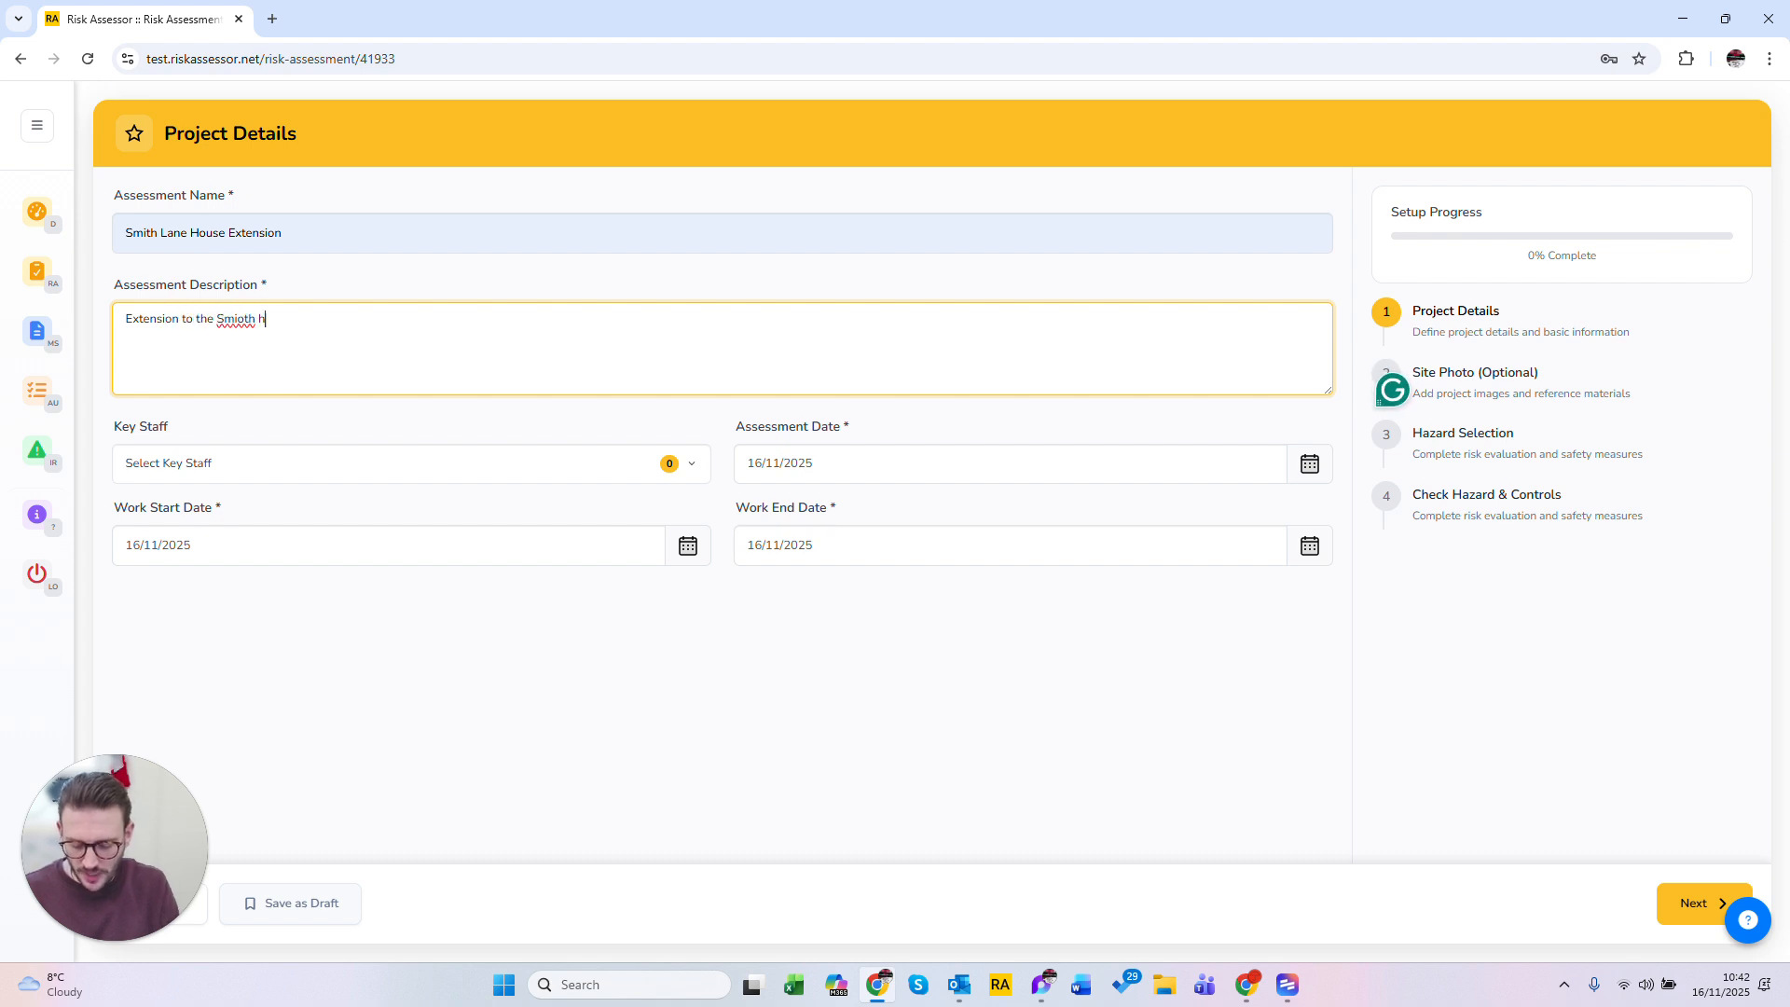
pyautogui.write('ouseol')
pyautogui.rightClick(233, 317)
pyautogui.click(297, 341)
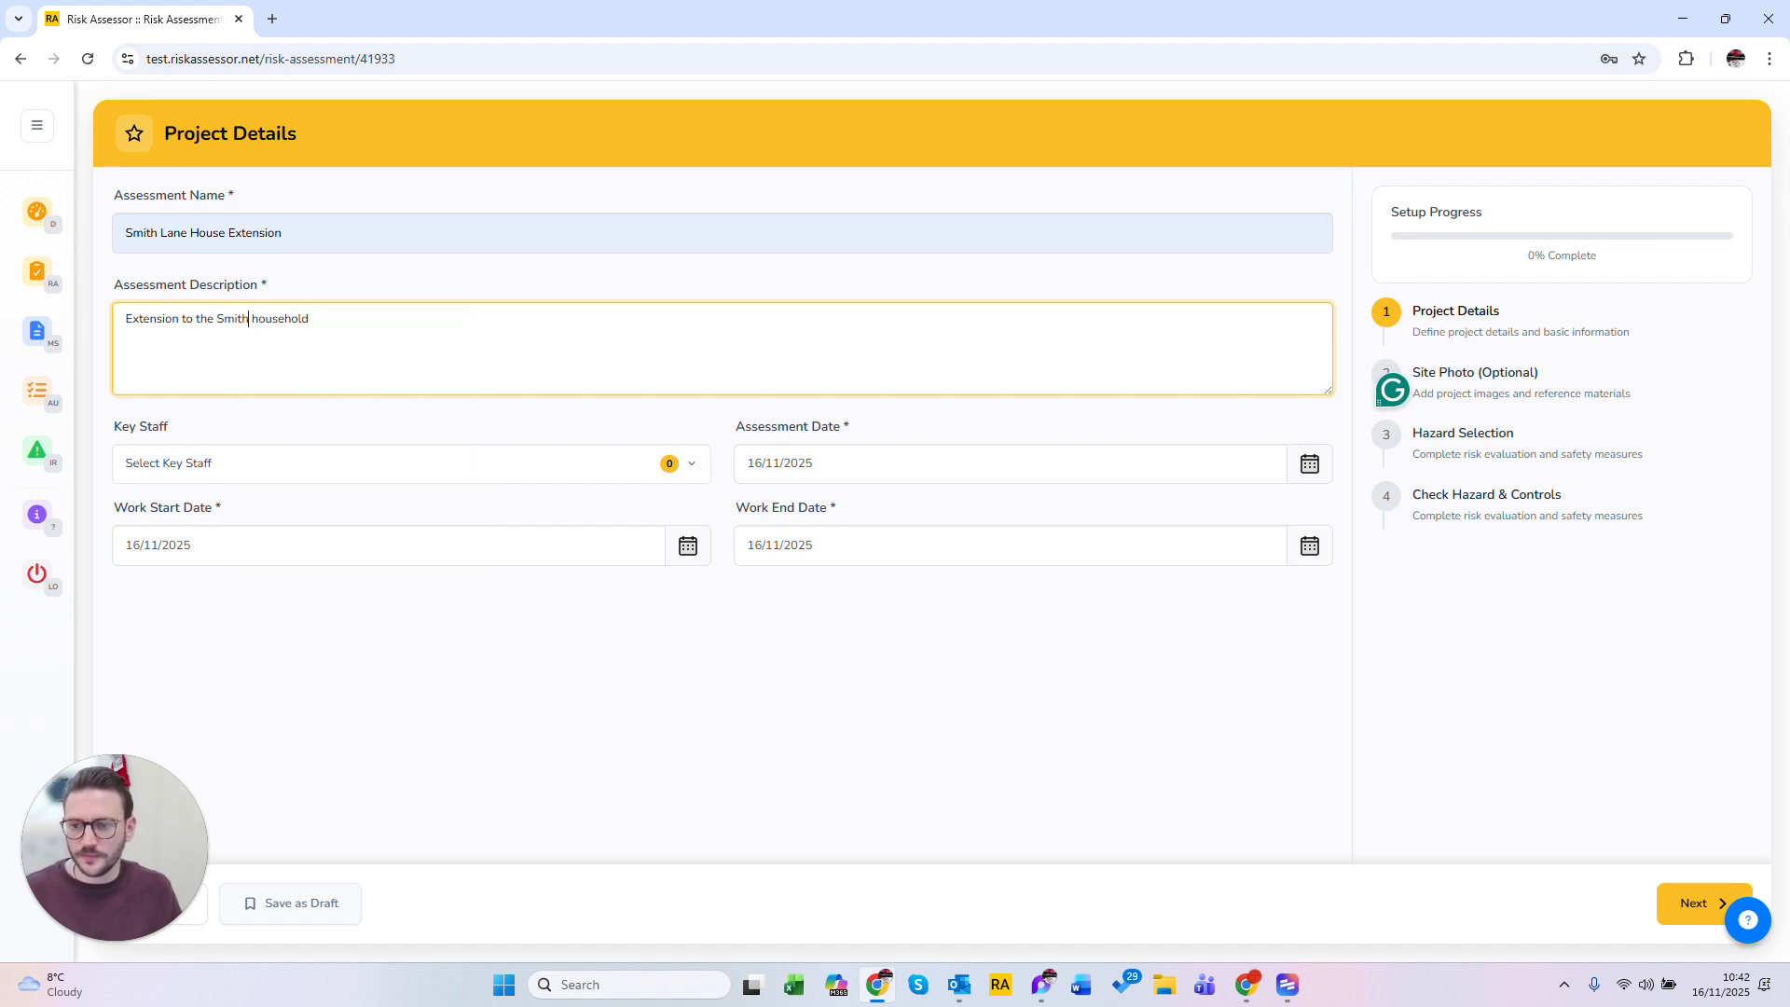
# Step: Add a new key staff member, entering their full name as a contractor from Smith Ground works, and save the key staff
pyautogui.click(289, 473)
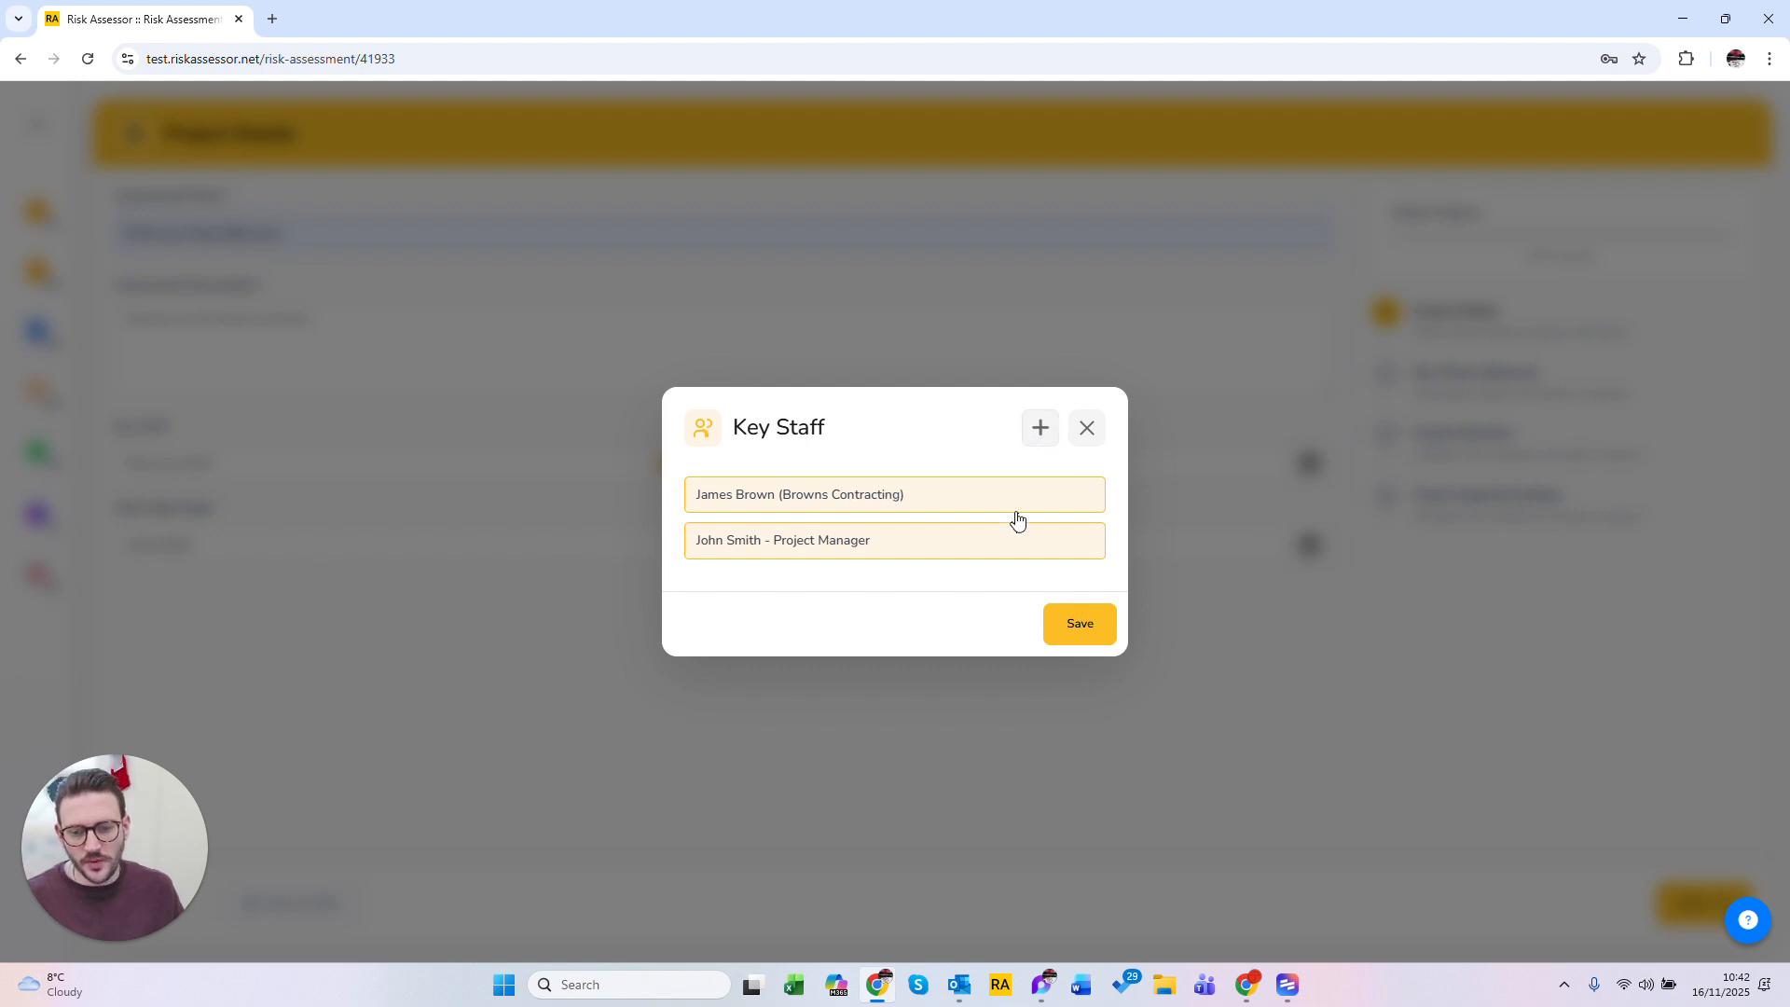
pyautogui.click(1050, 439)
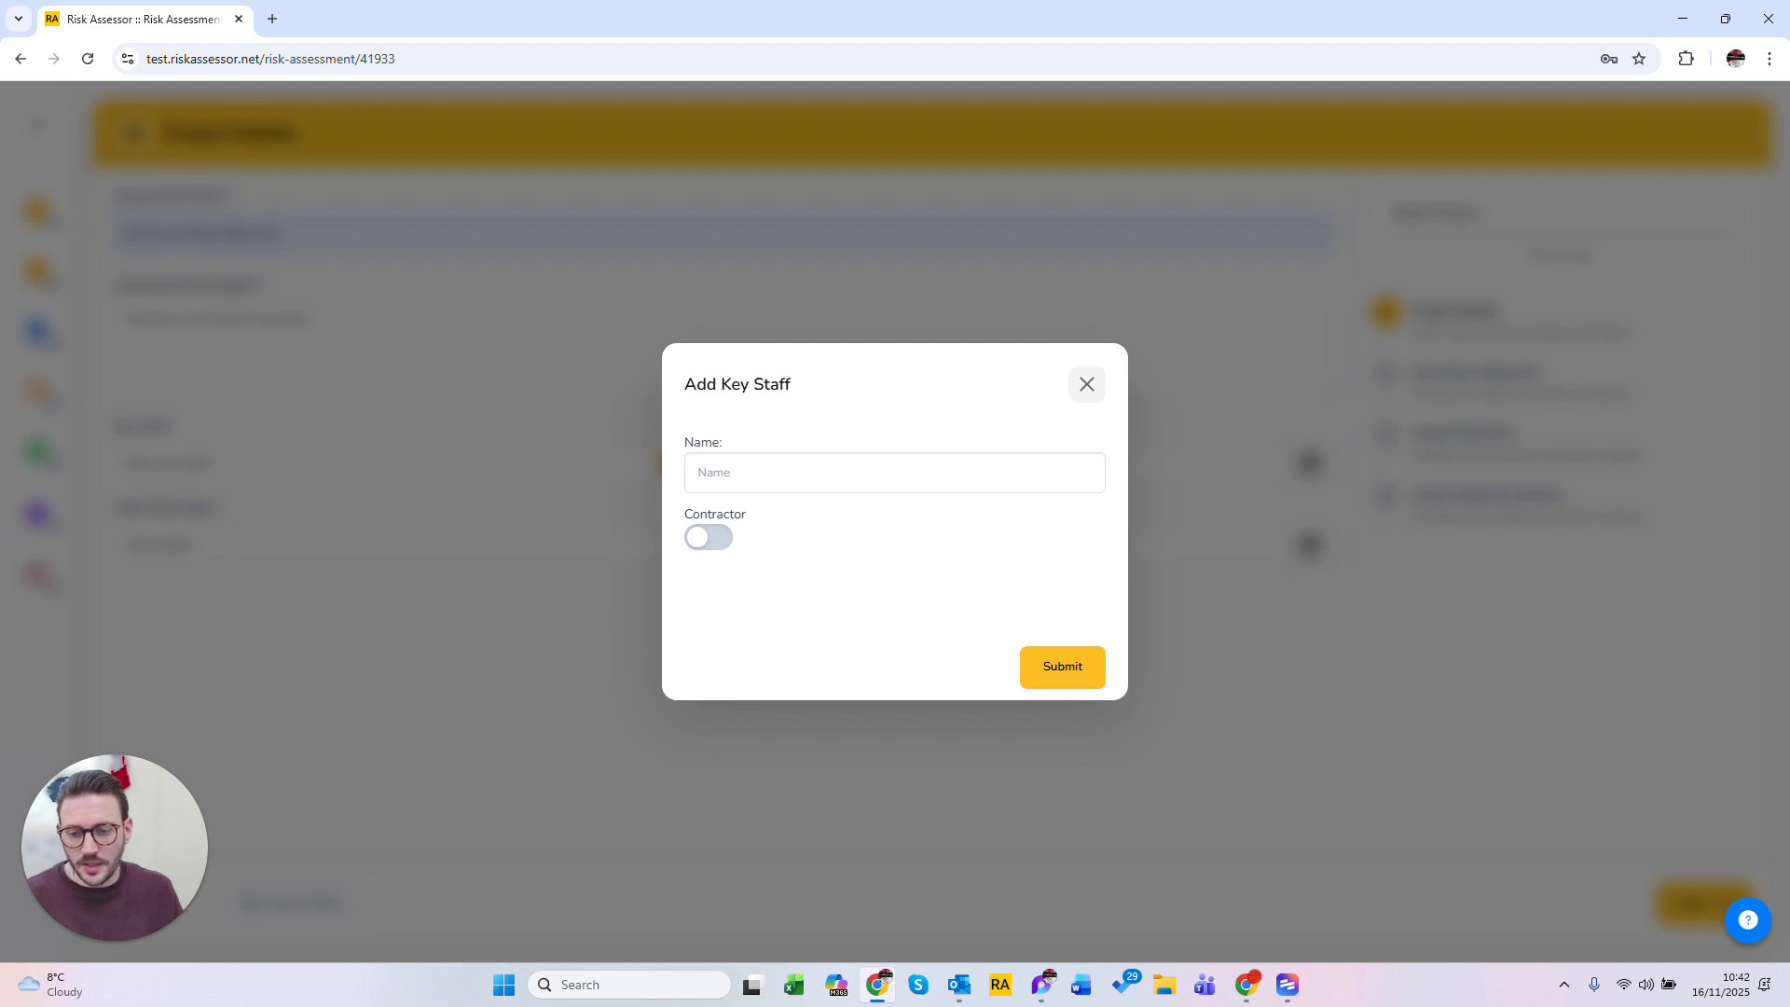
pyautogui.click(858, 472)
pyautogui.write('James Smith')
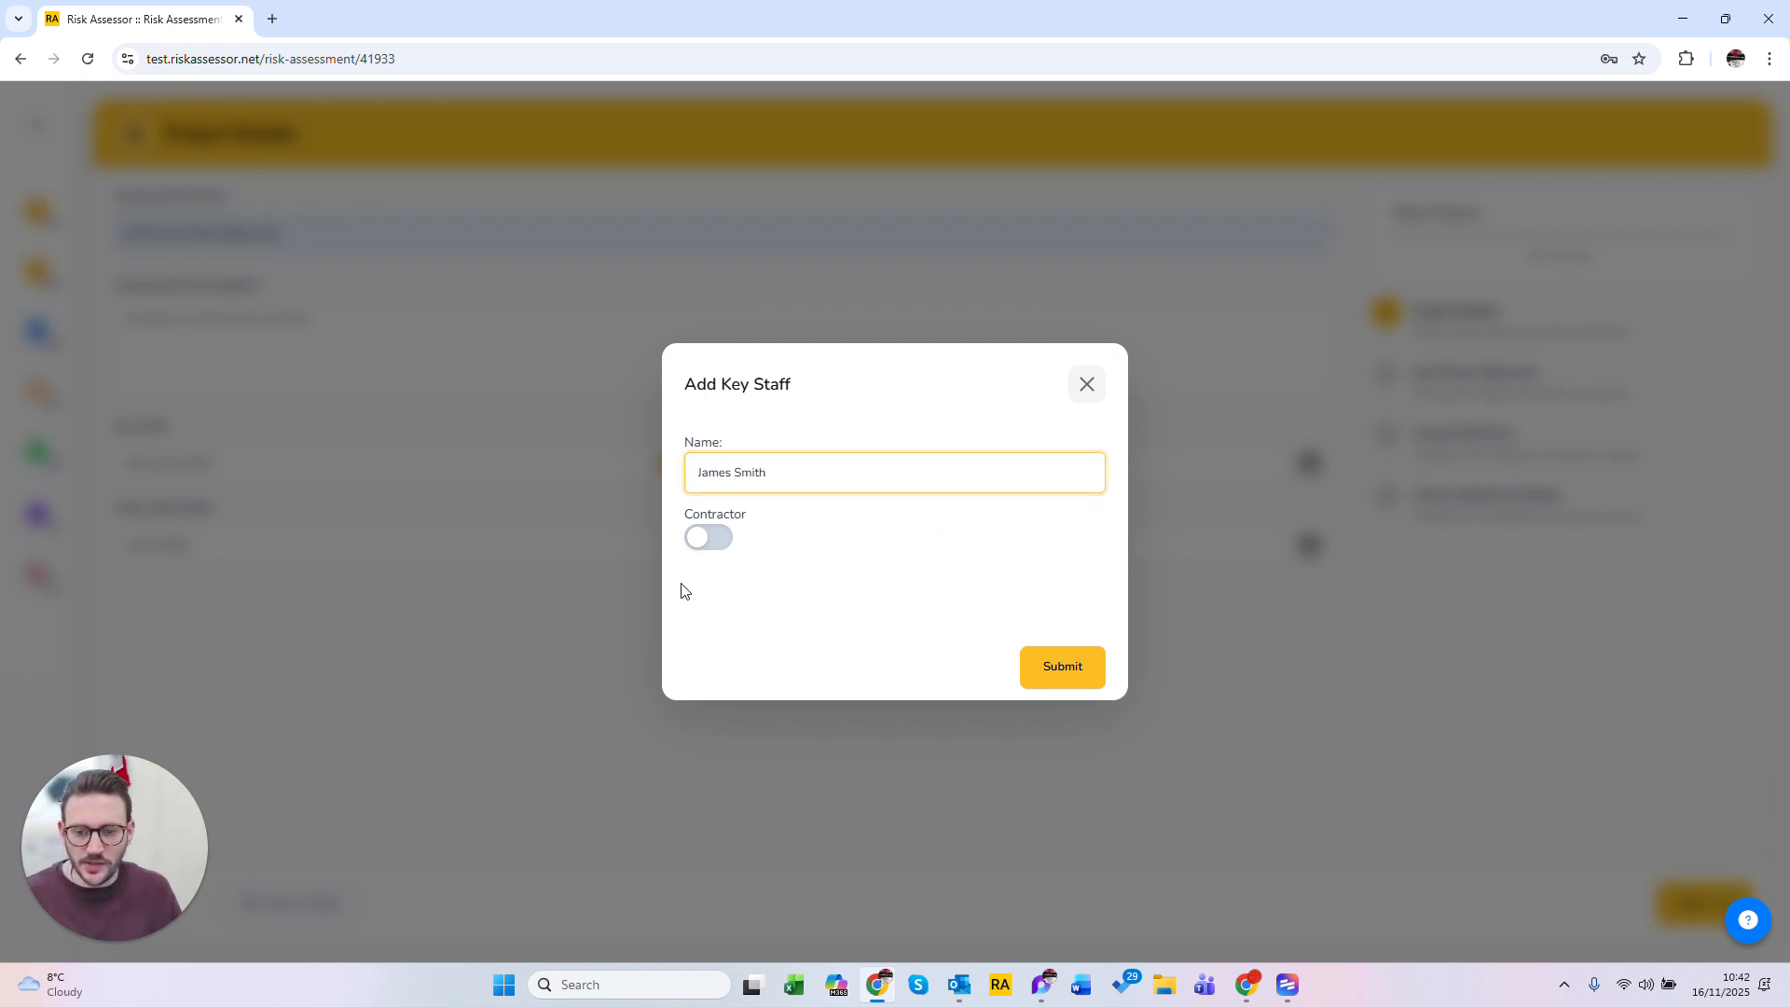
pyautogui.click(710, 537)
pyautogui.write('Smith Ground works')
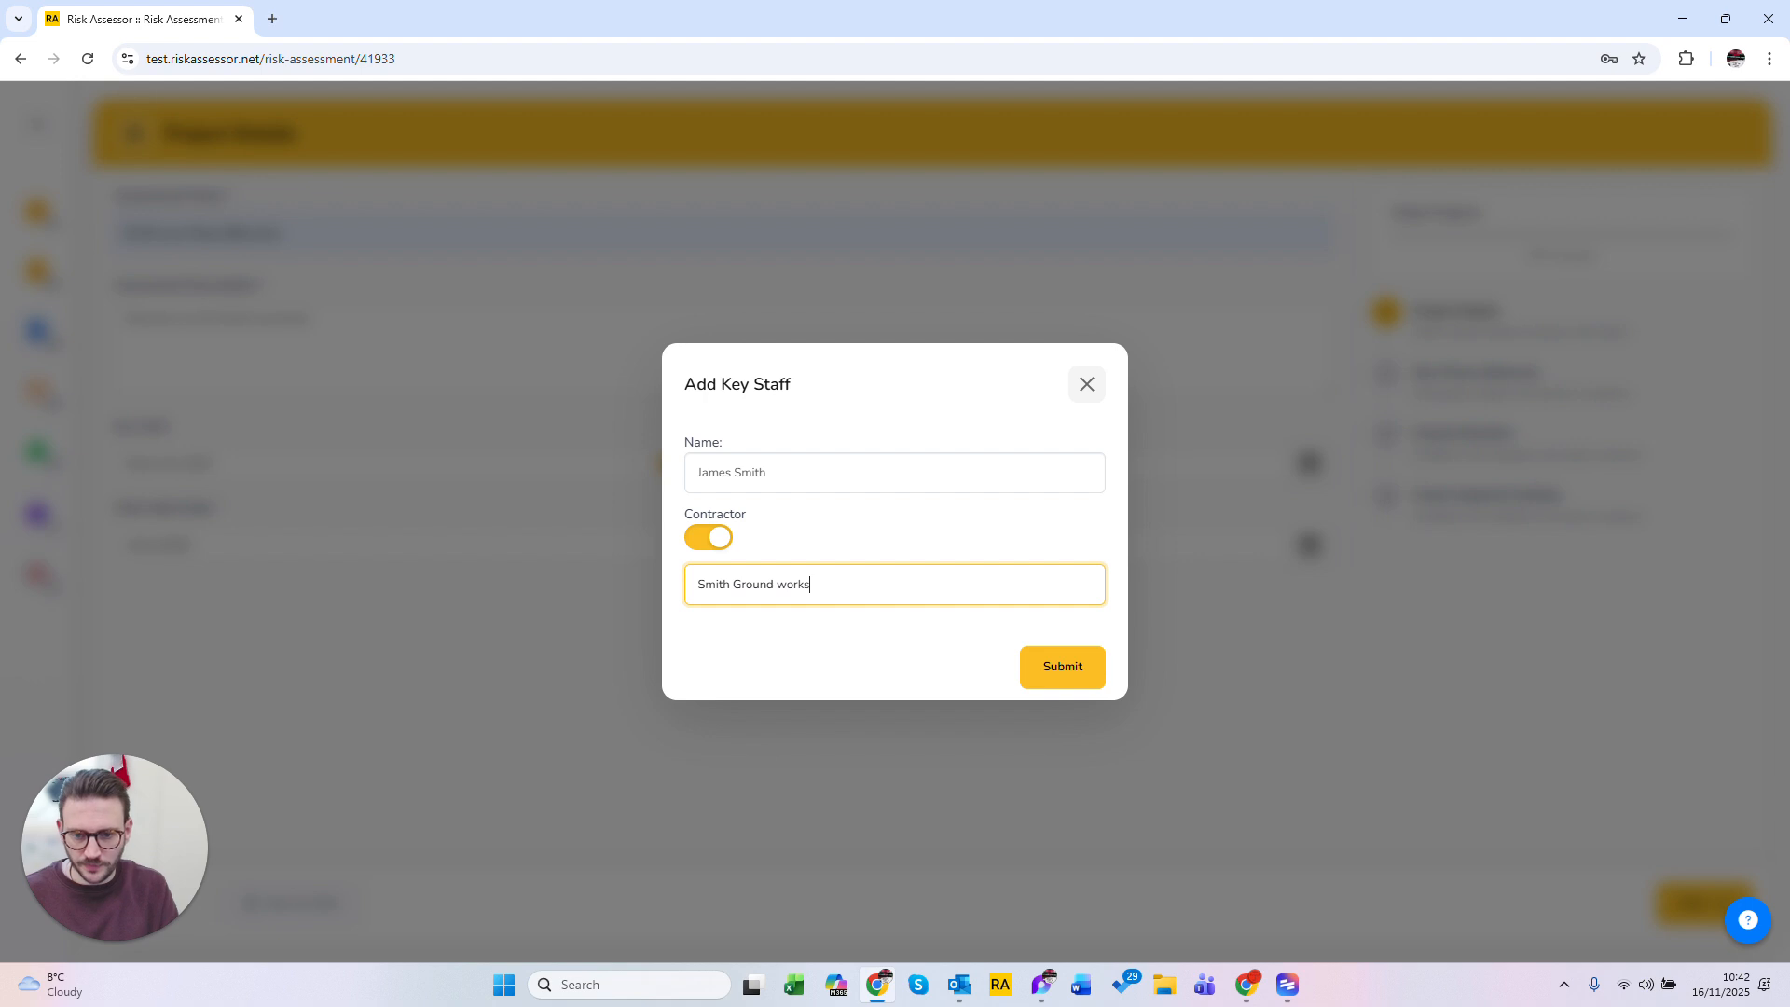
pyautogui.click(1037, 668)
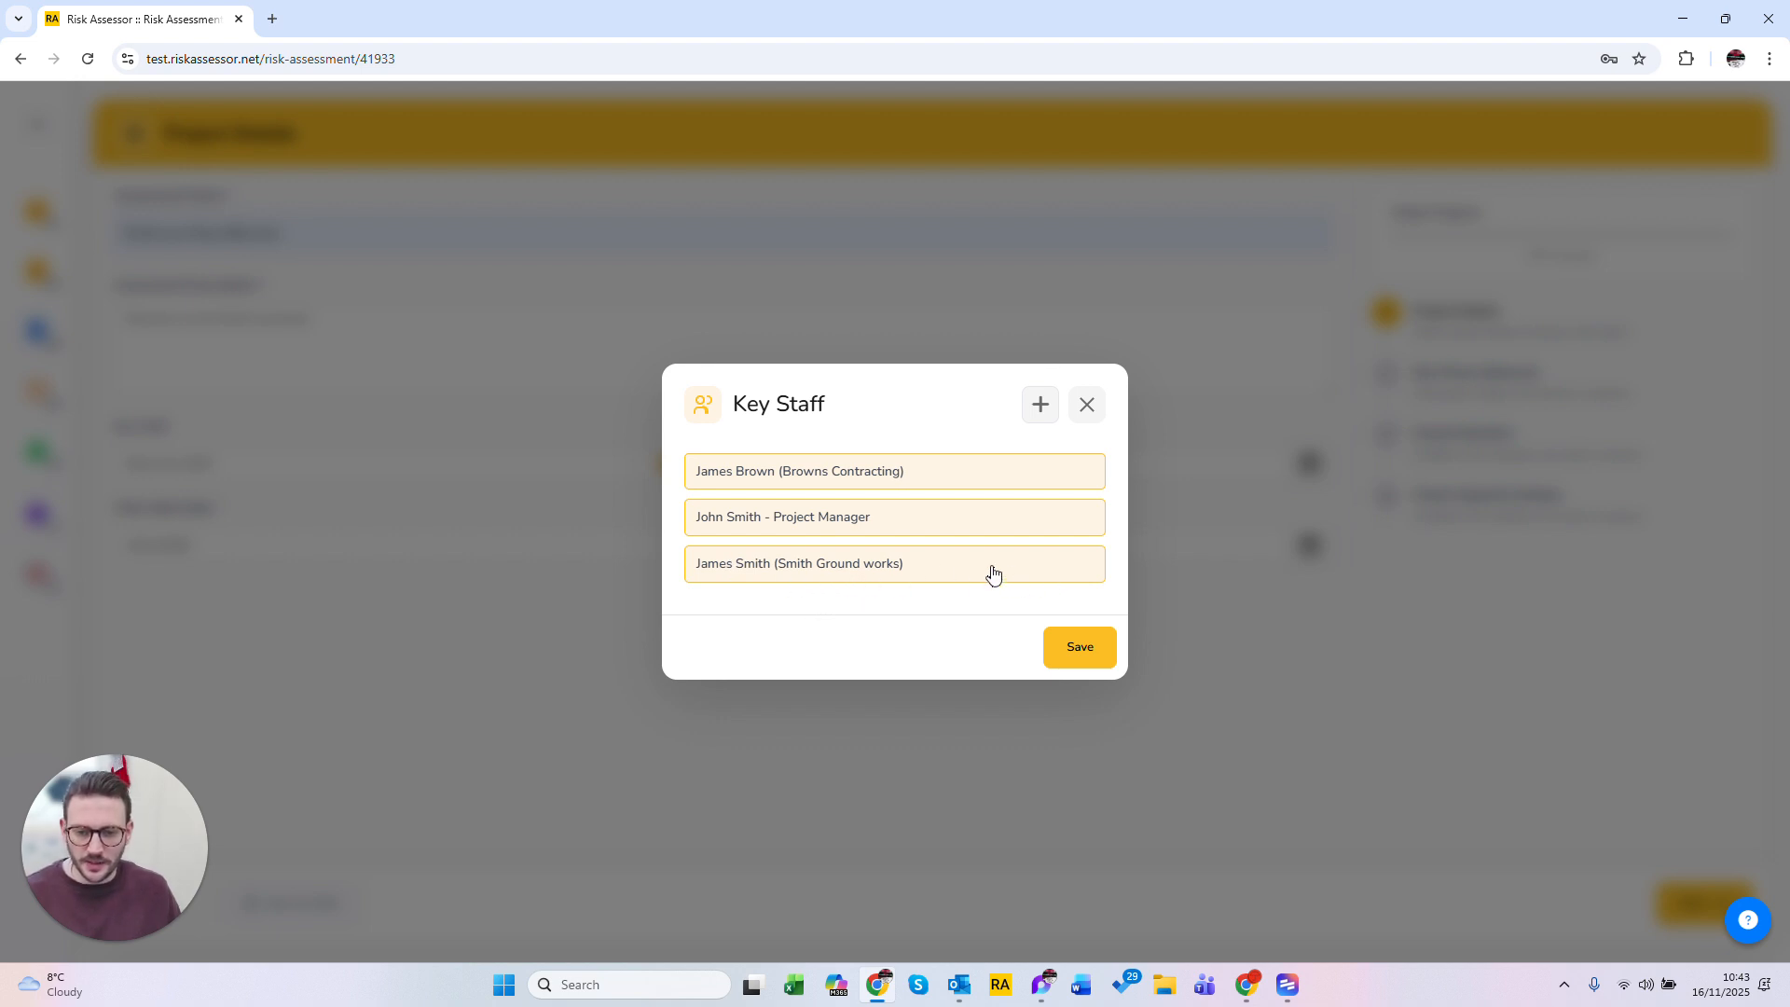
pyautogui.click(1081, 648)
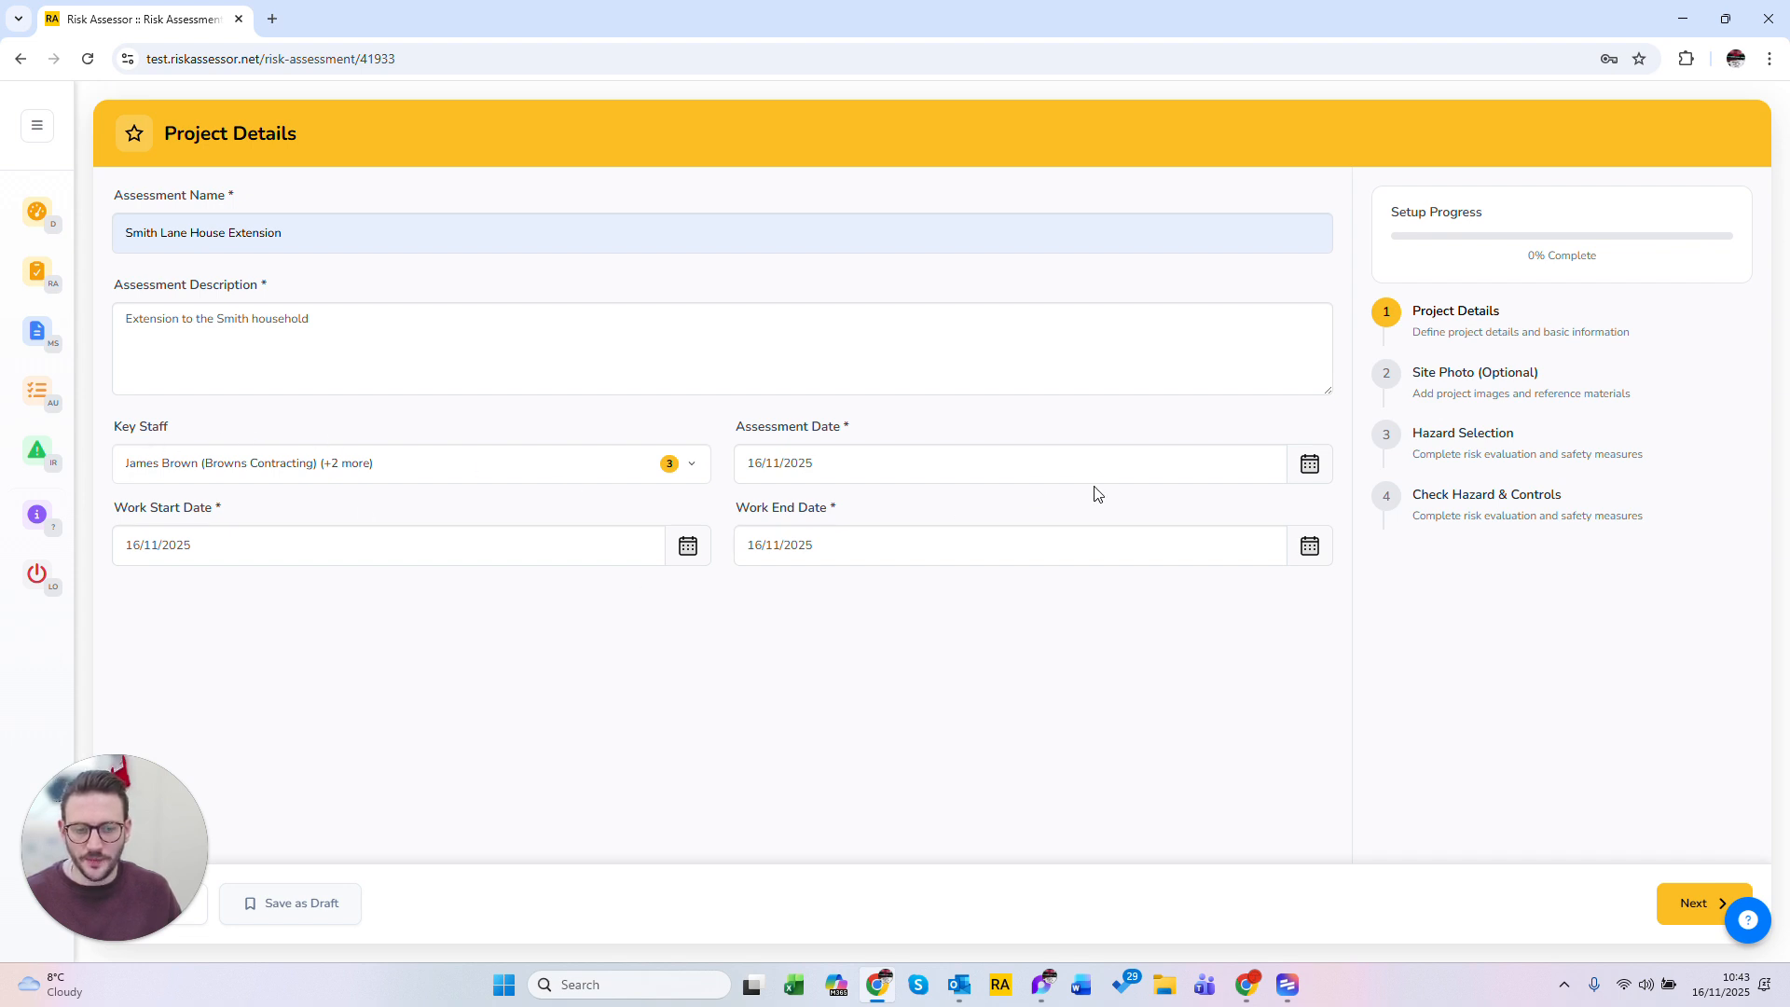
# Step: Set the work start date to 23/11/2025
pyautogui.click(839, 463)
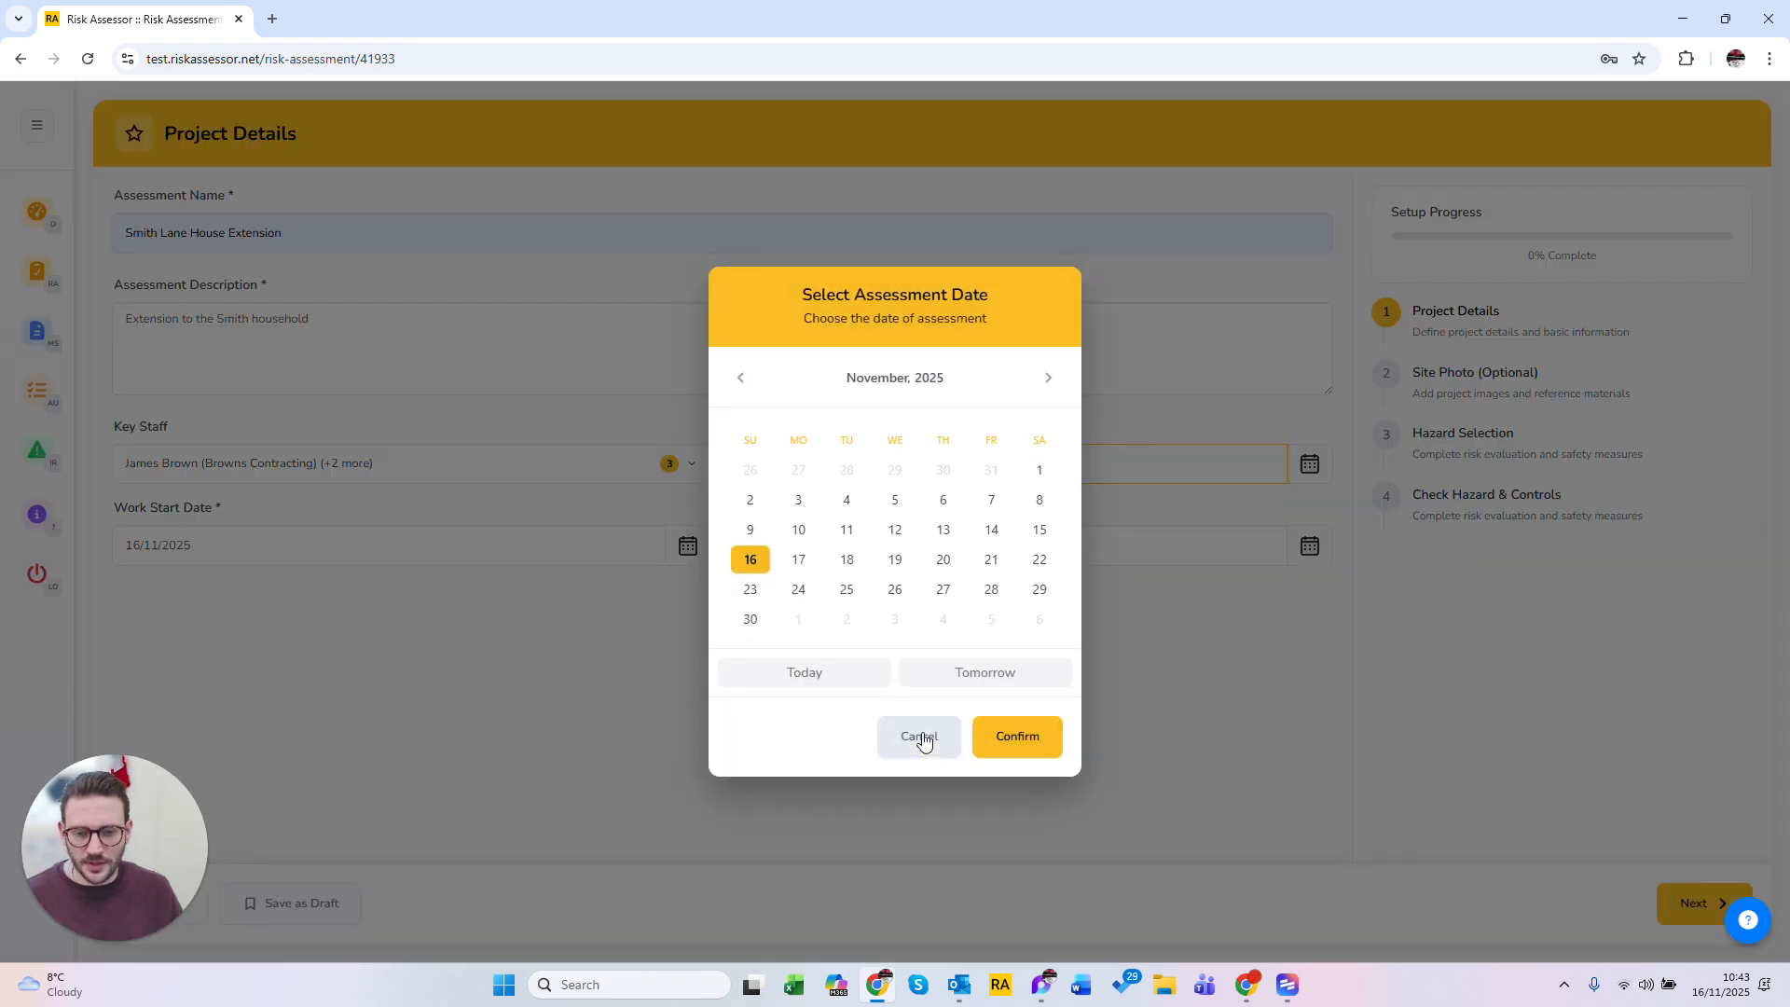
pyautogui.click(919, 736)
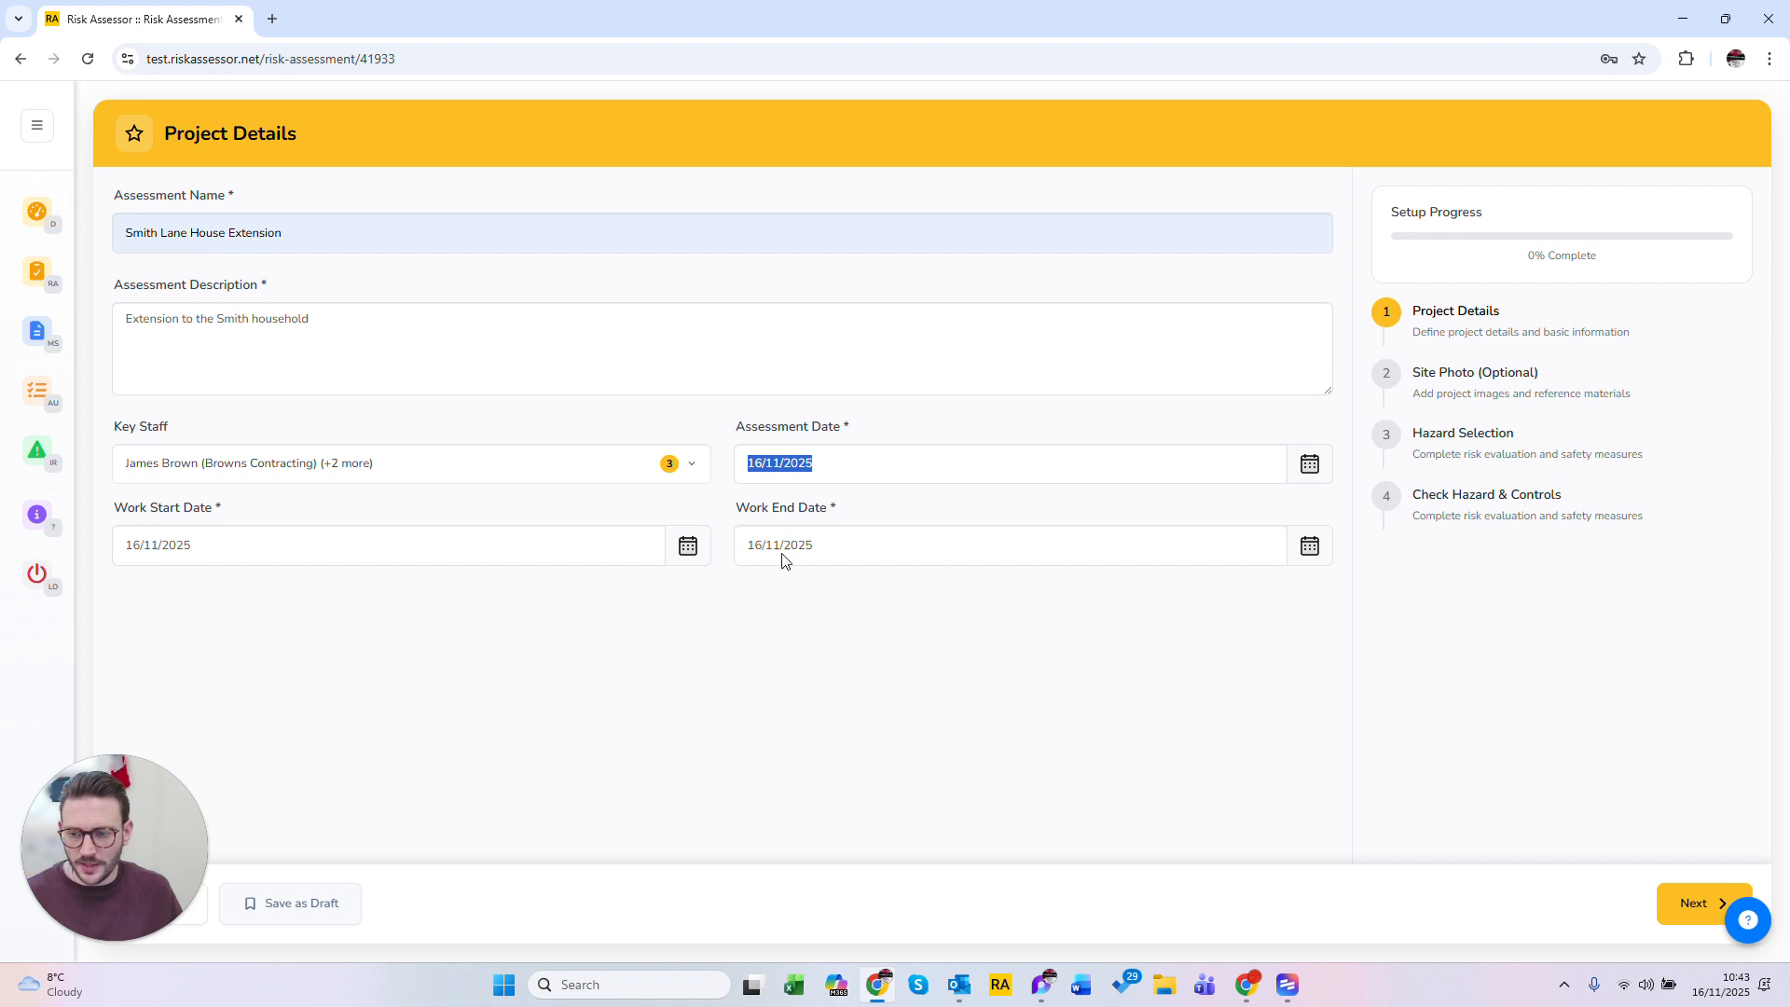
pyautogui.click(688, 550)
pyautogui.click(750, 590)
pyautogui.click(1021, 739)
# Step: Set the work end date to 30/11/2025 and proceed to the site photo stage
pyautogui.click(1175, 556)
pyautogui.click(753, 628)
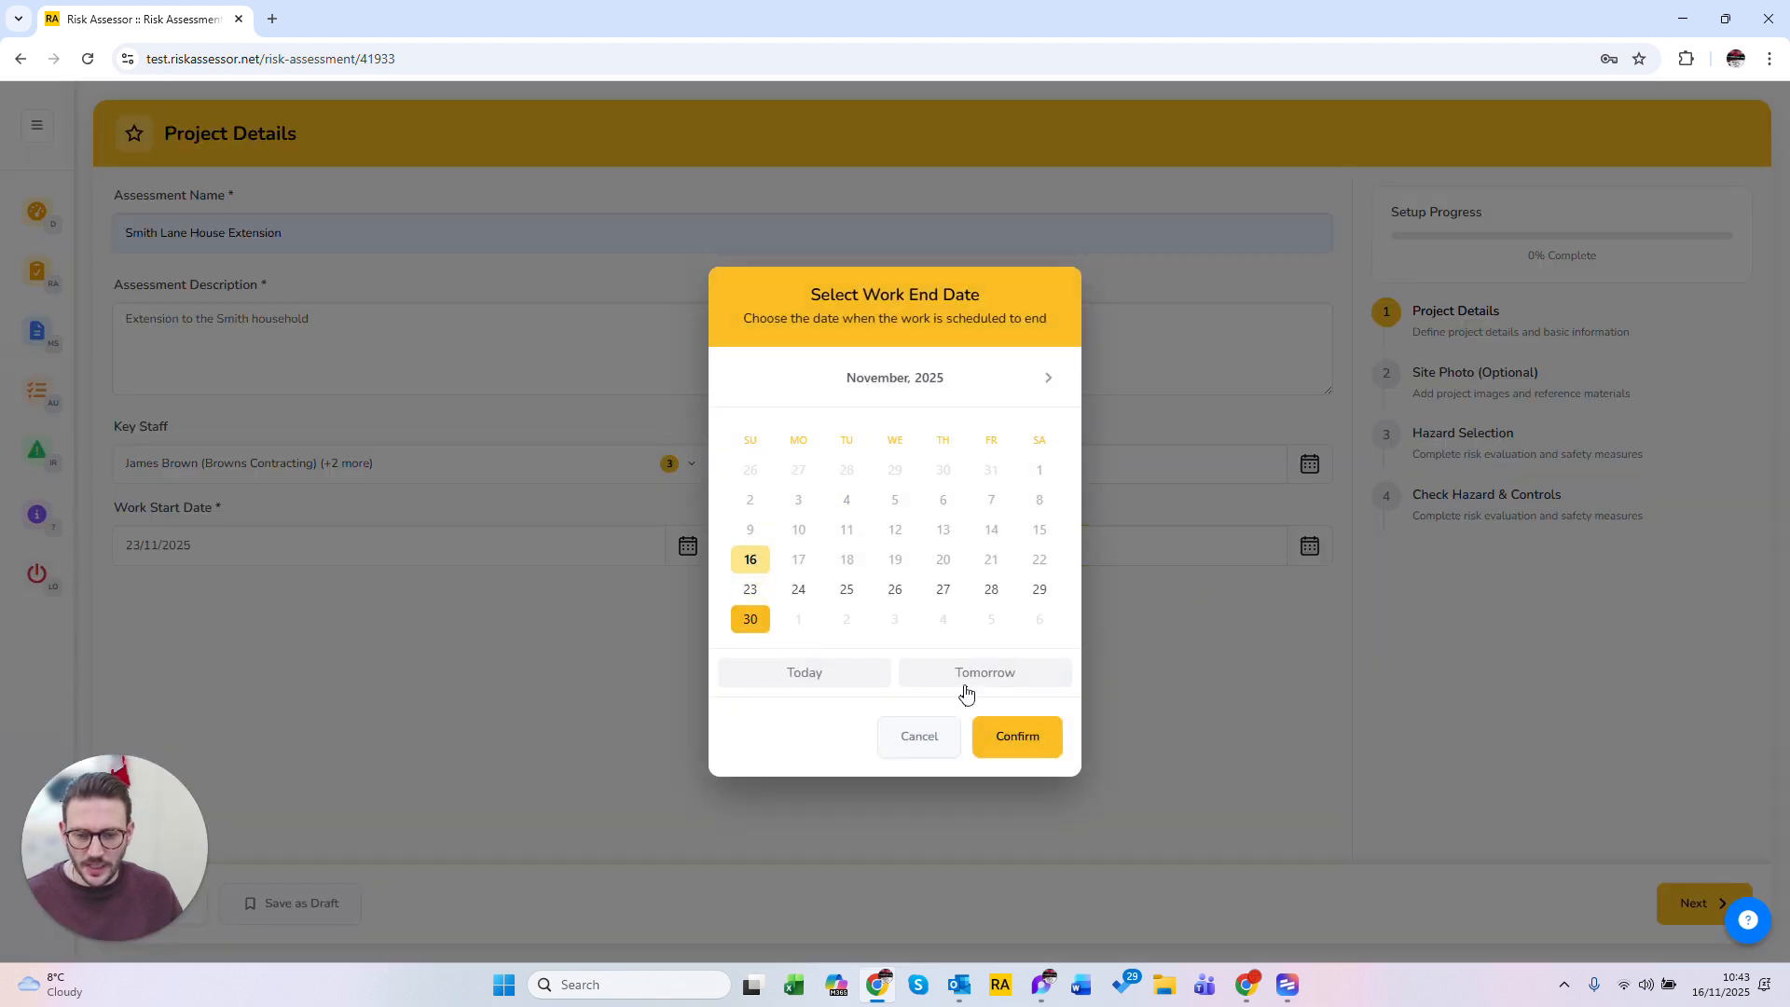
pyautogui.click(1043, 741)
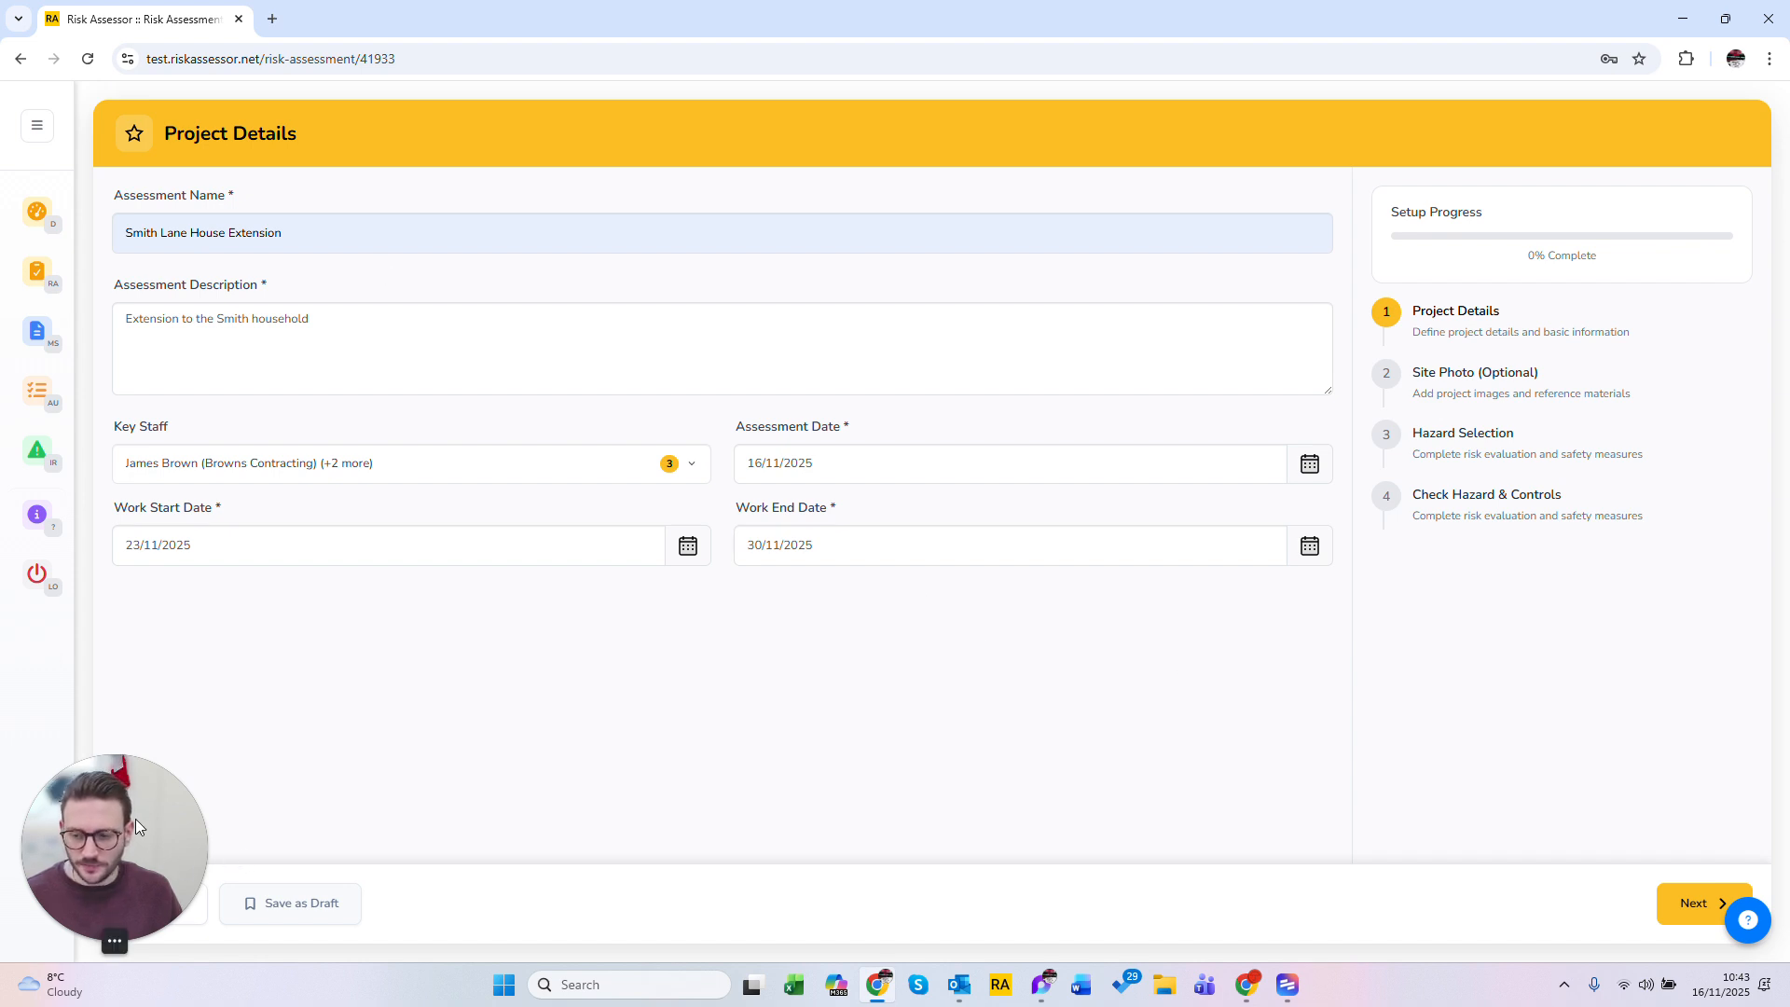
pyautogui.click(1710, 901)
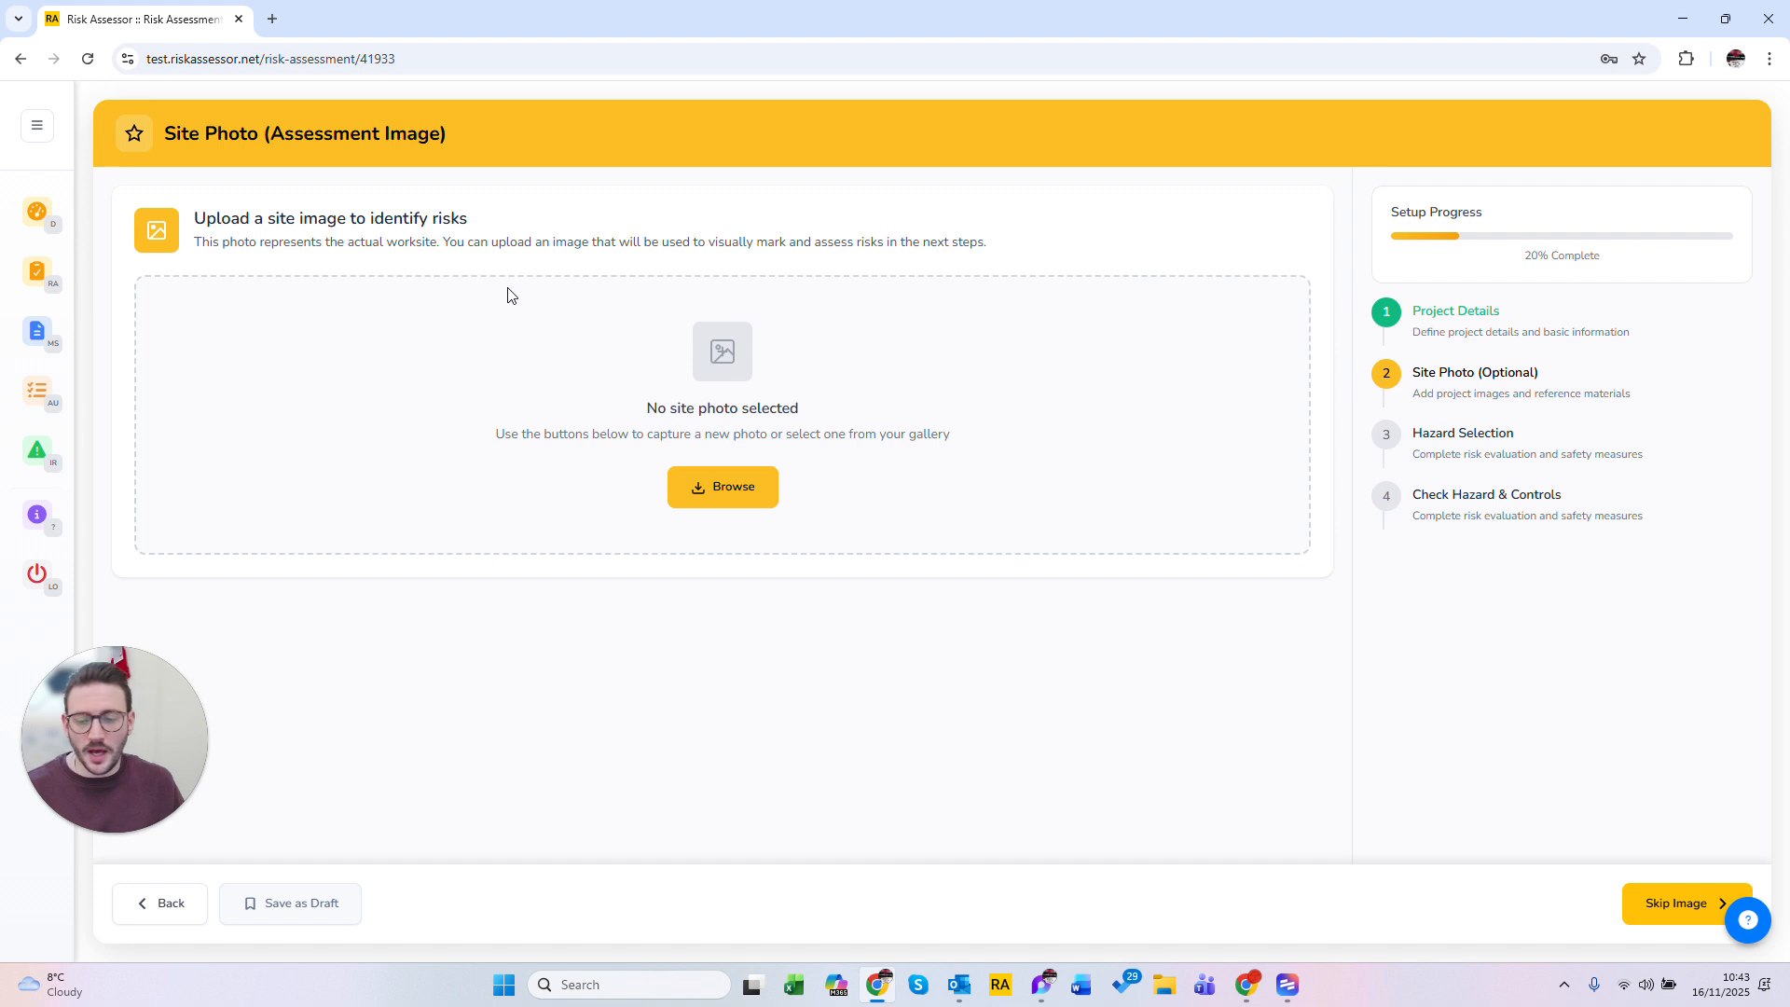
# Step: Upload the Construction site (1) image as the site photo and continue to hazard selection
pyautogui.click(743, 486)
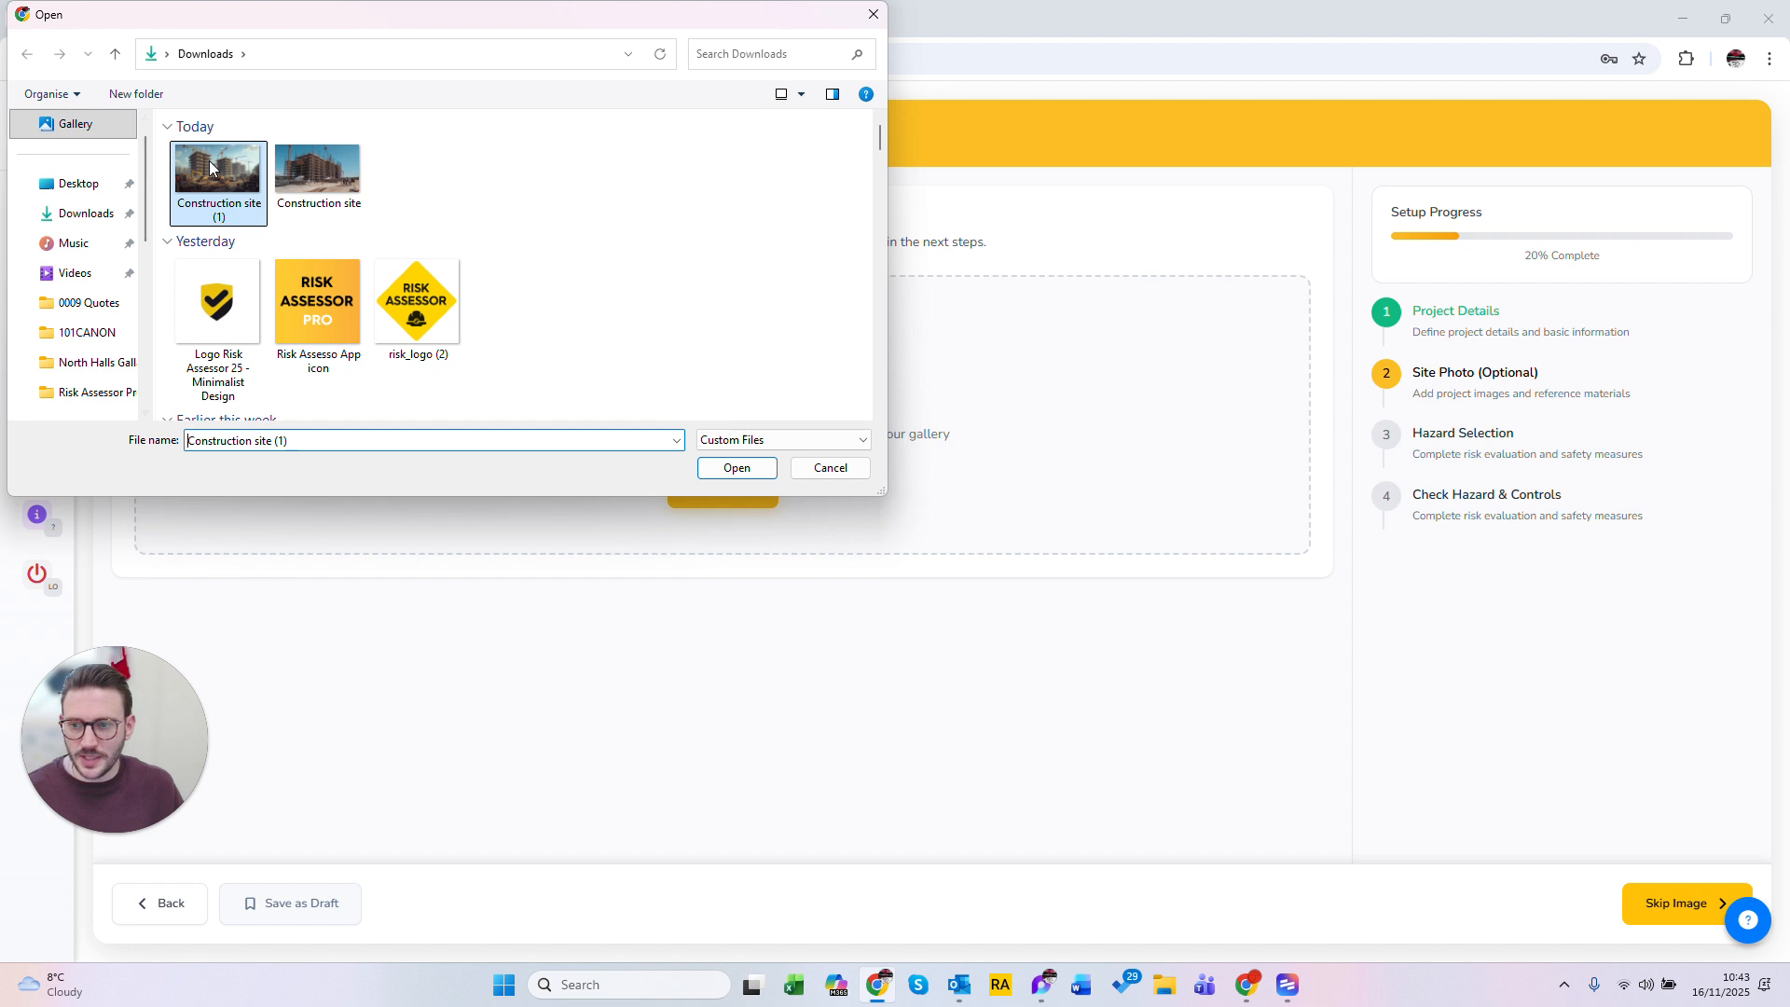
pyautogui.click(737, 467)
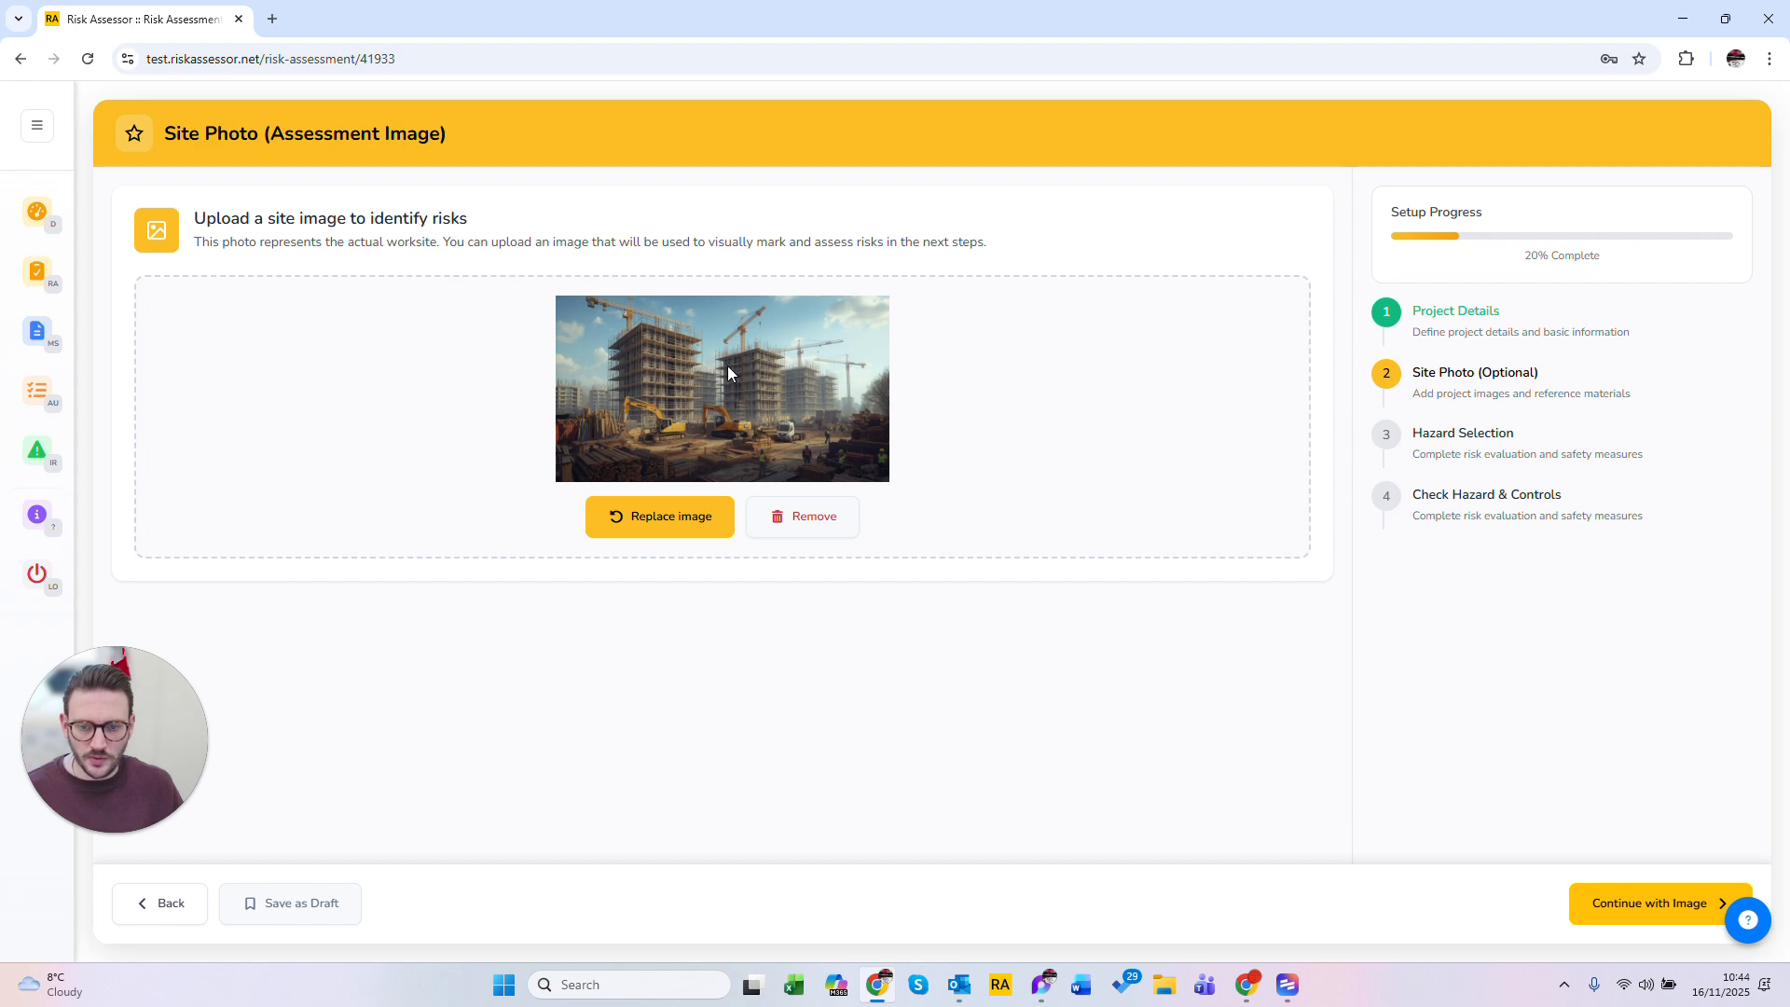
pyautogui.click(1658, 920)
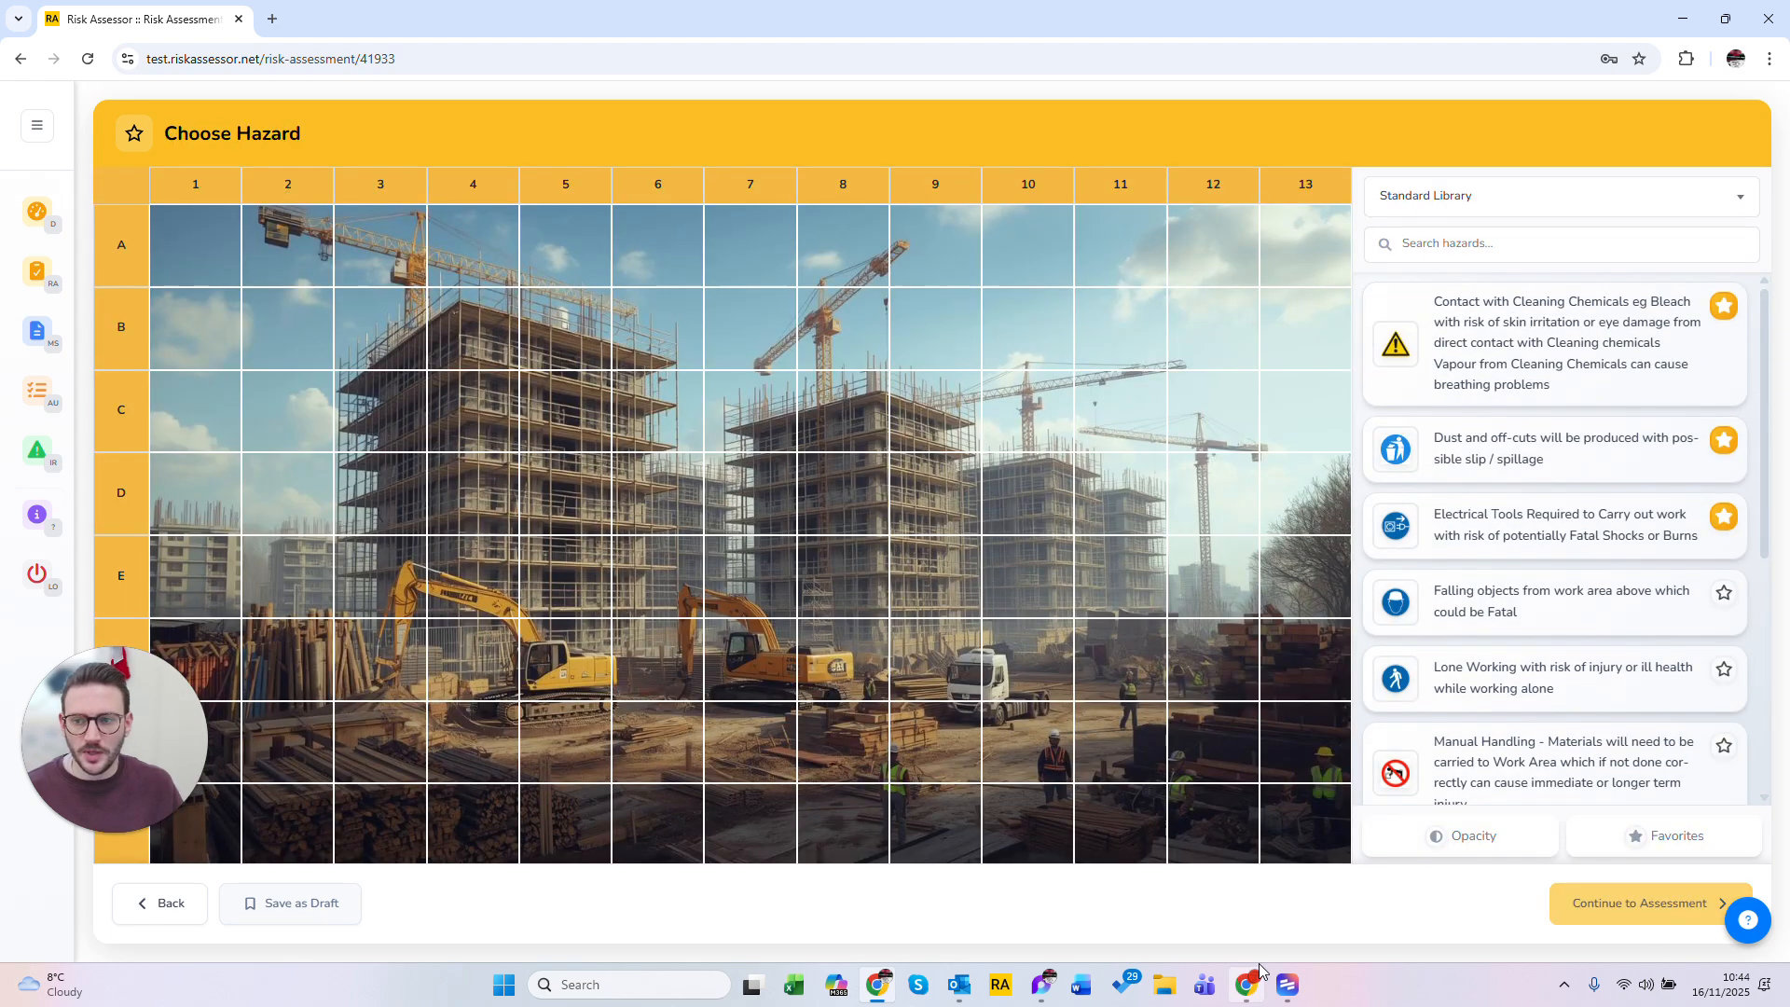
# Step: Browse the hazard library list, the library selector and the Favorites filter
pyautogui.moveTo(1246, 979)
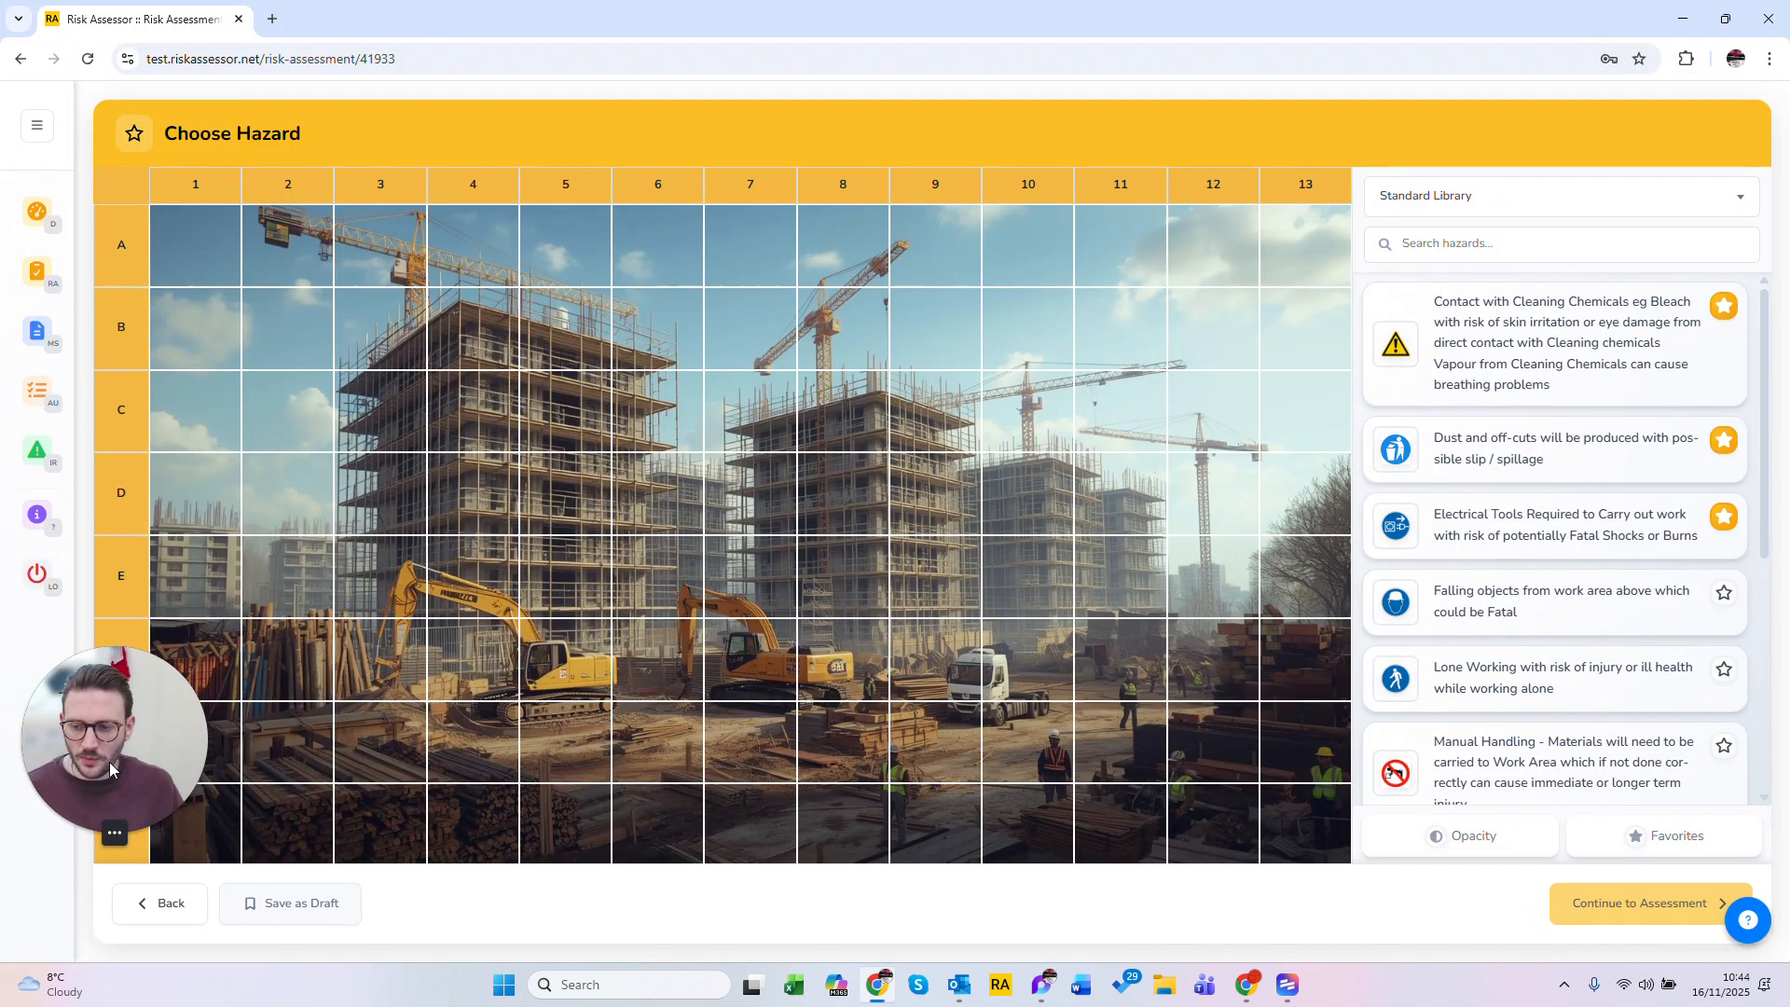
pyautogui.moveTo(77, 770); pyautogui.dragTo(75, 848)
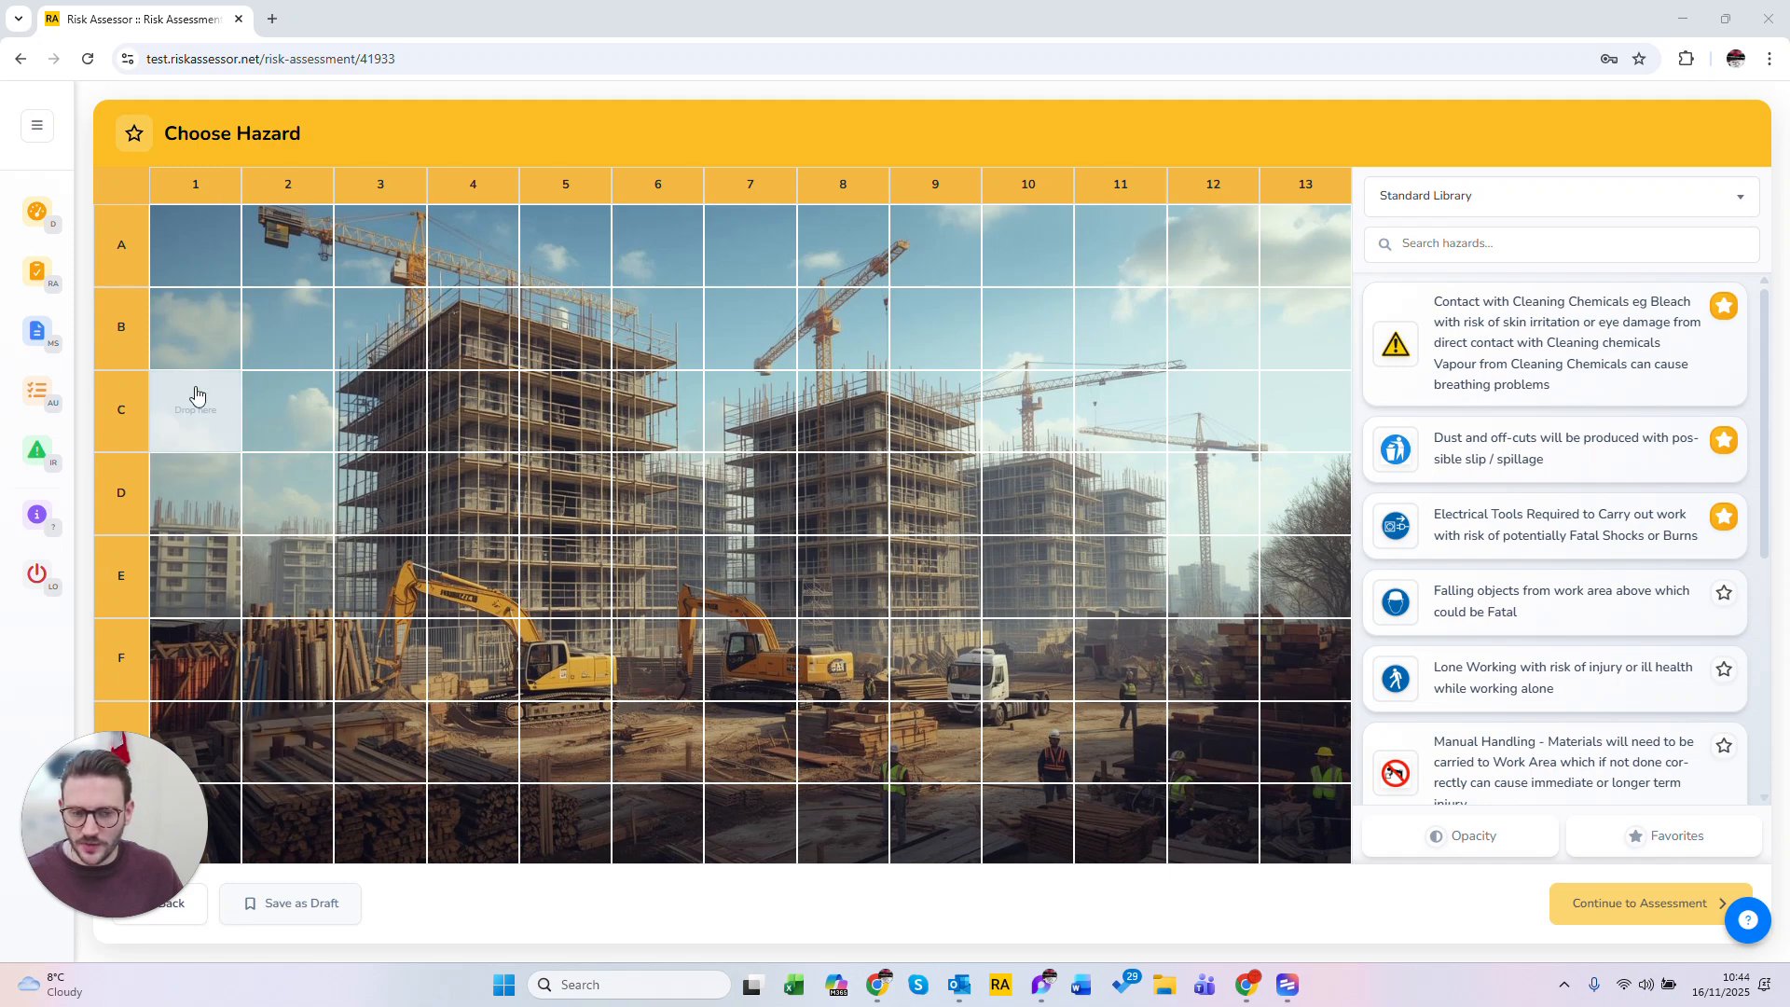
pyautogui.scroll(-5, 1594, 420)
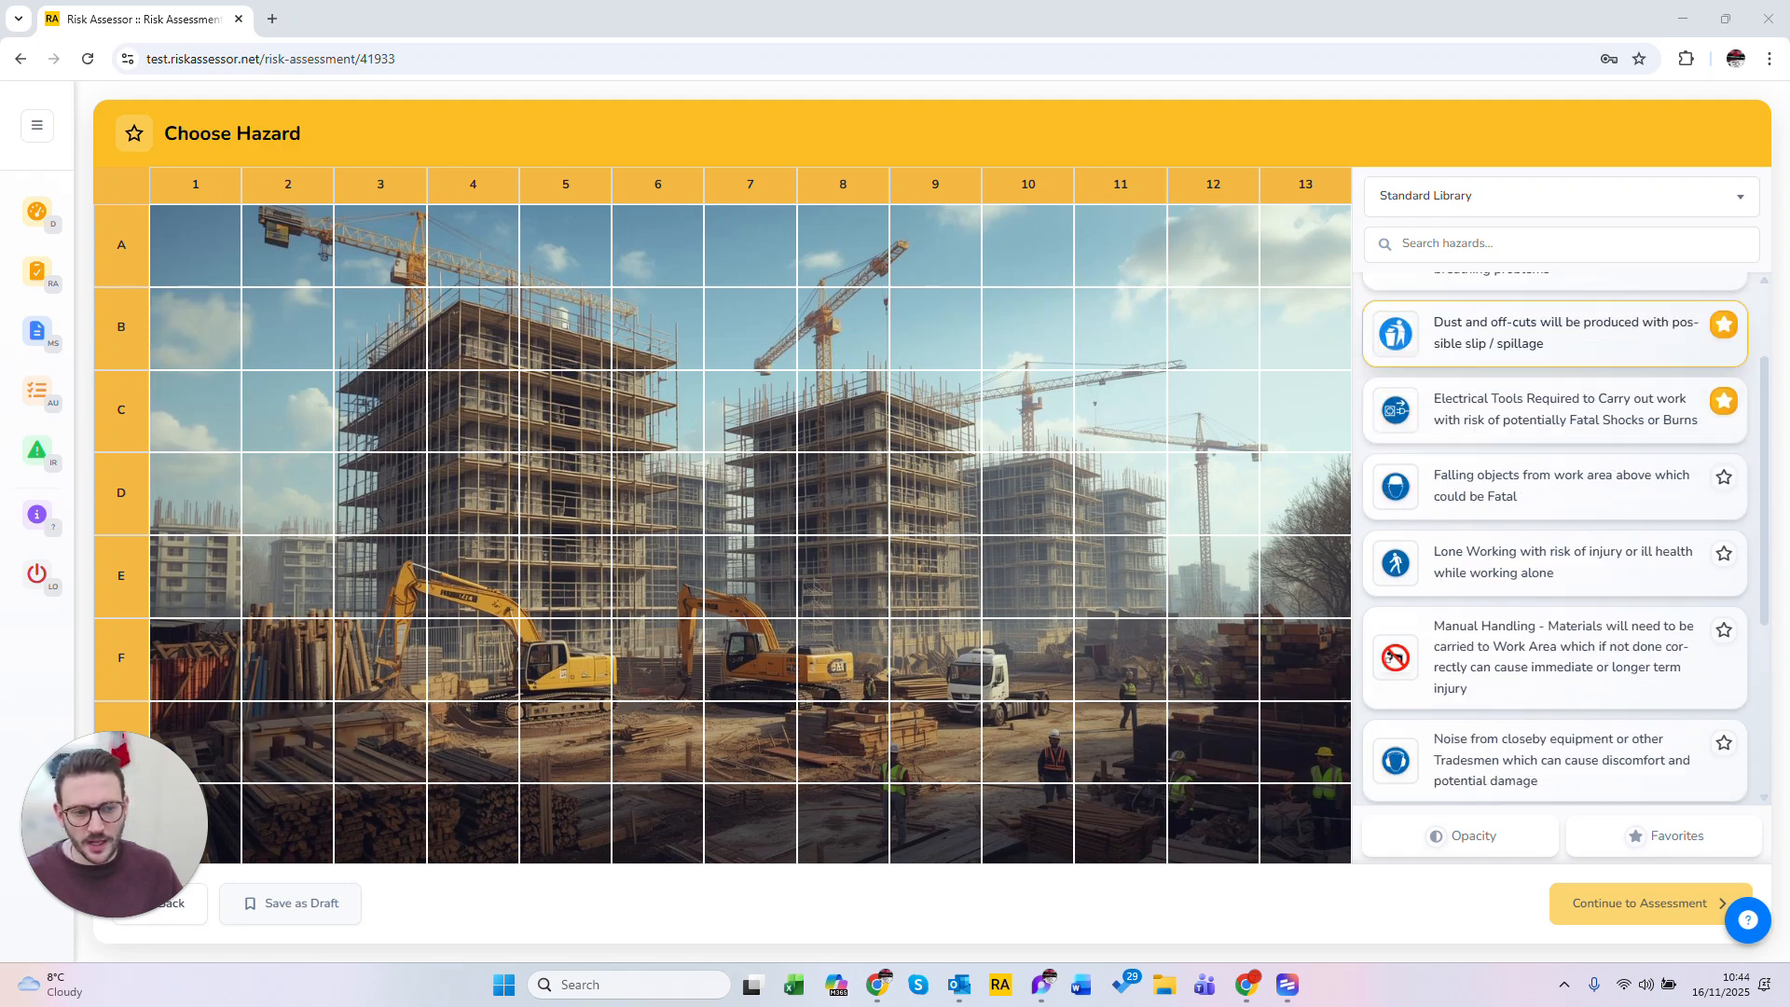
pyautogui.scroll(5, 1556, 540)
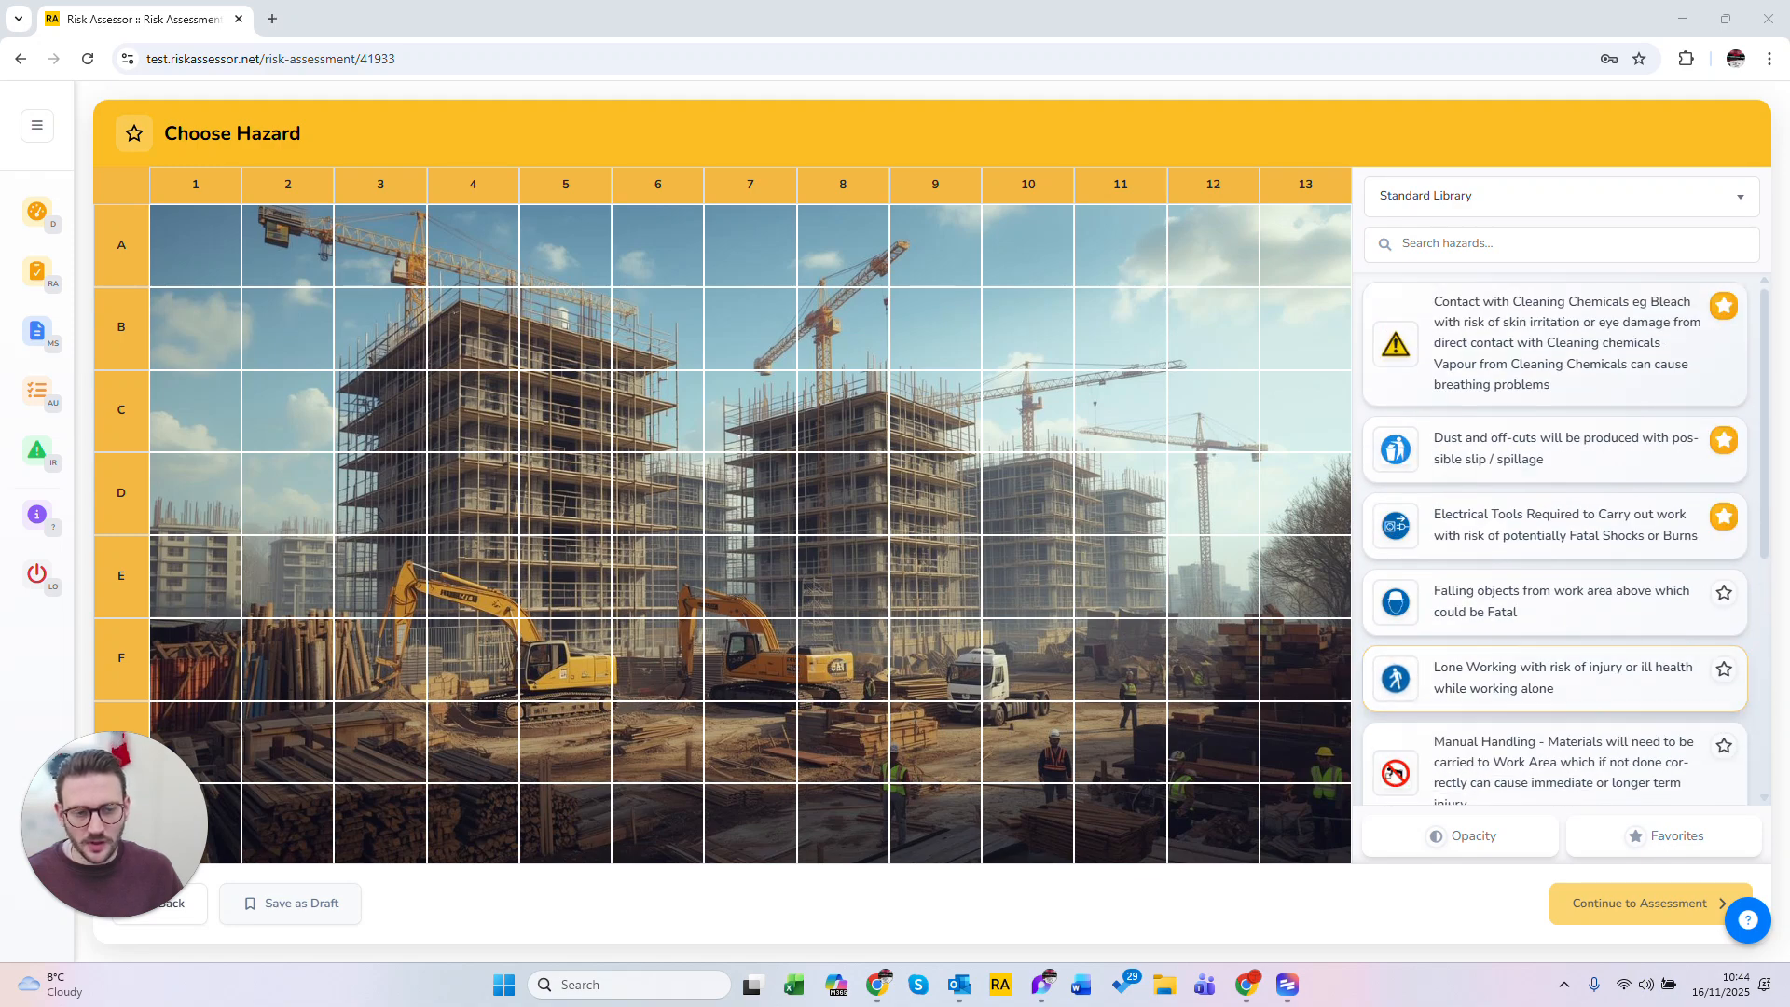
pyautogui.click(1512, 195)
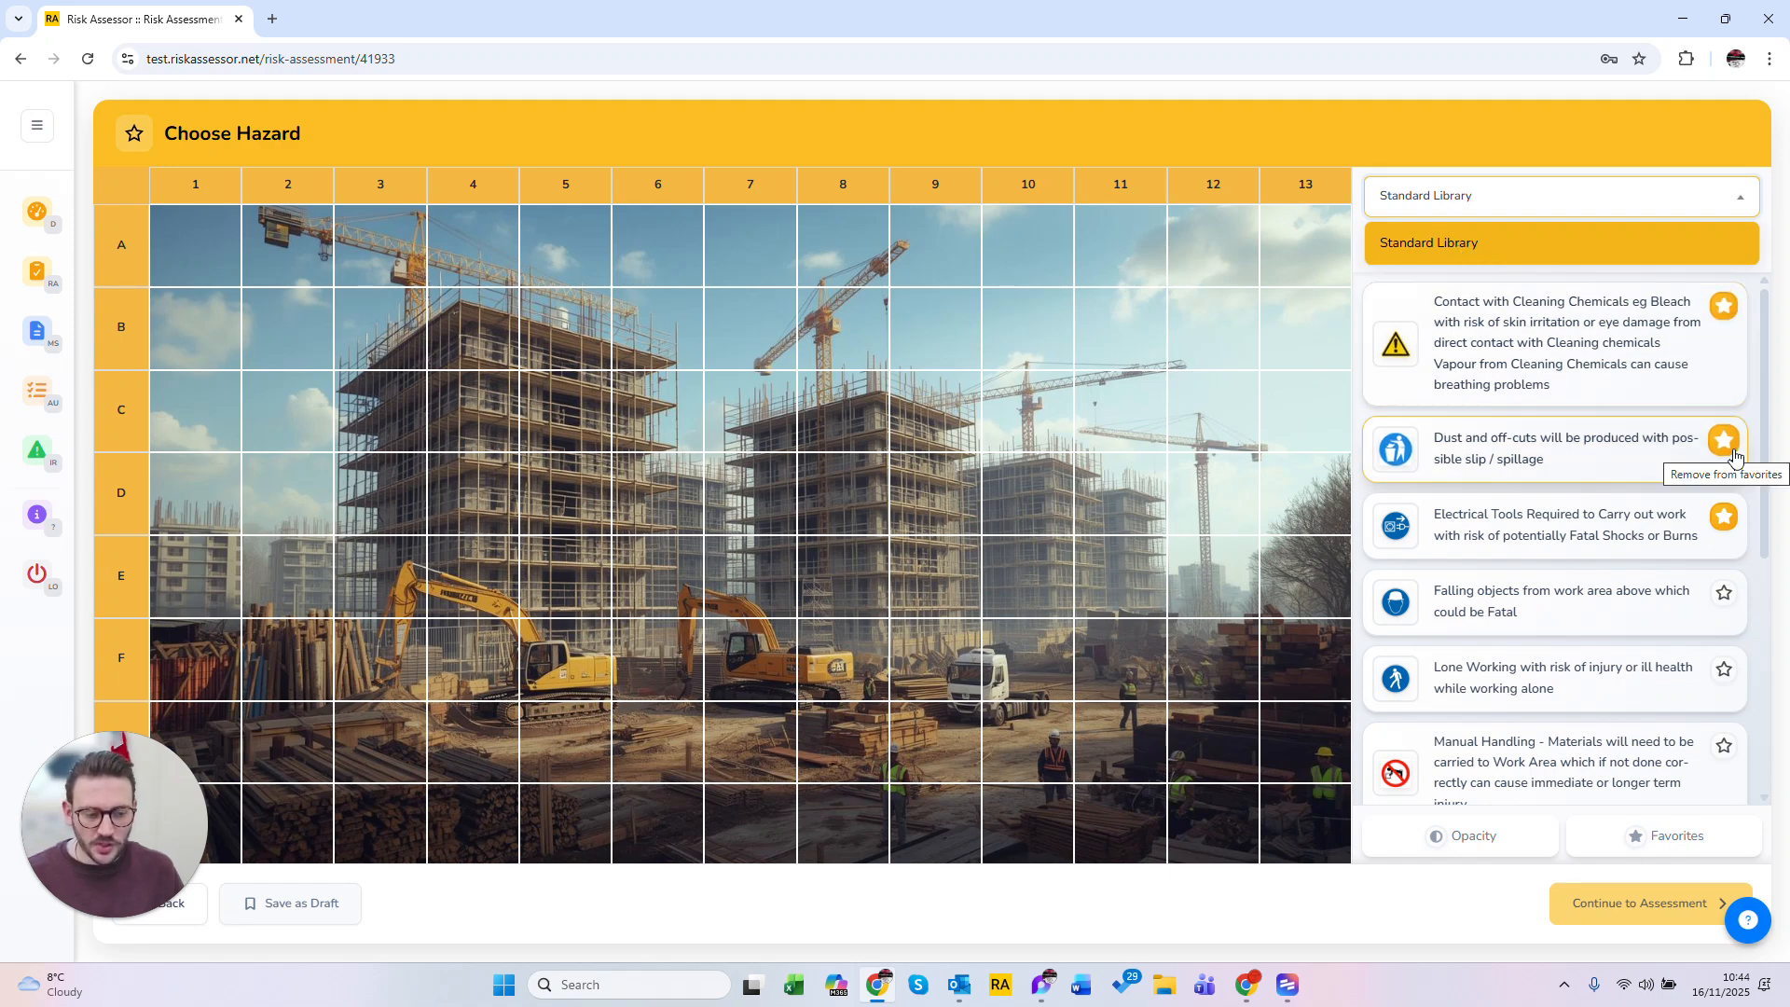
pyautogui.click(1664, 836)
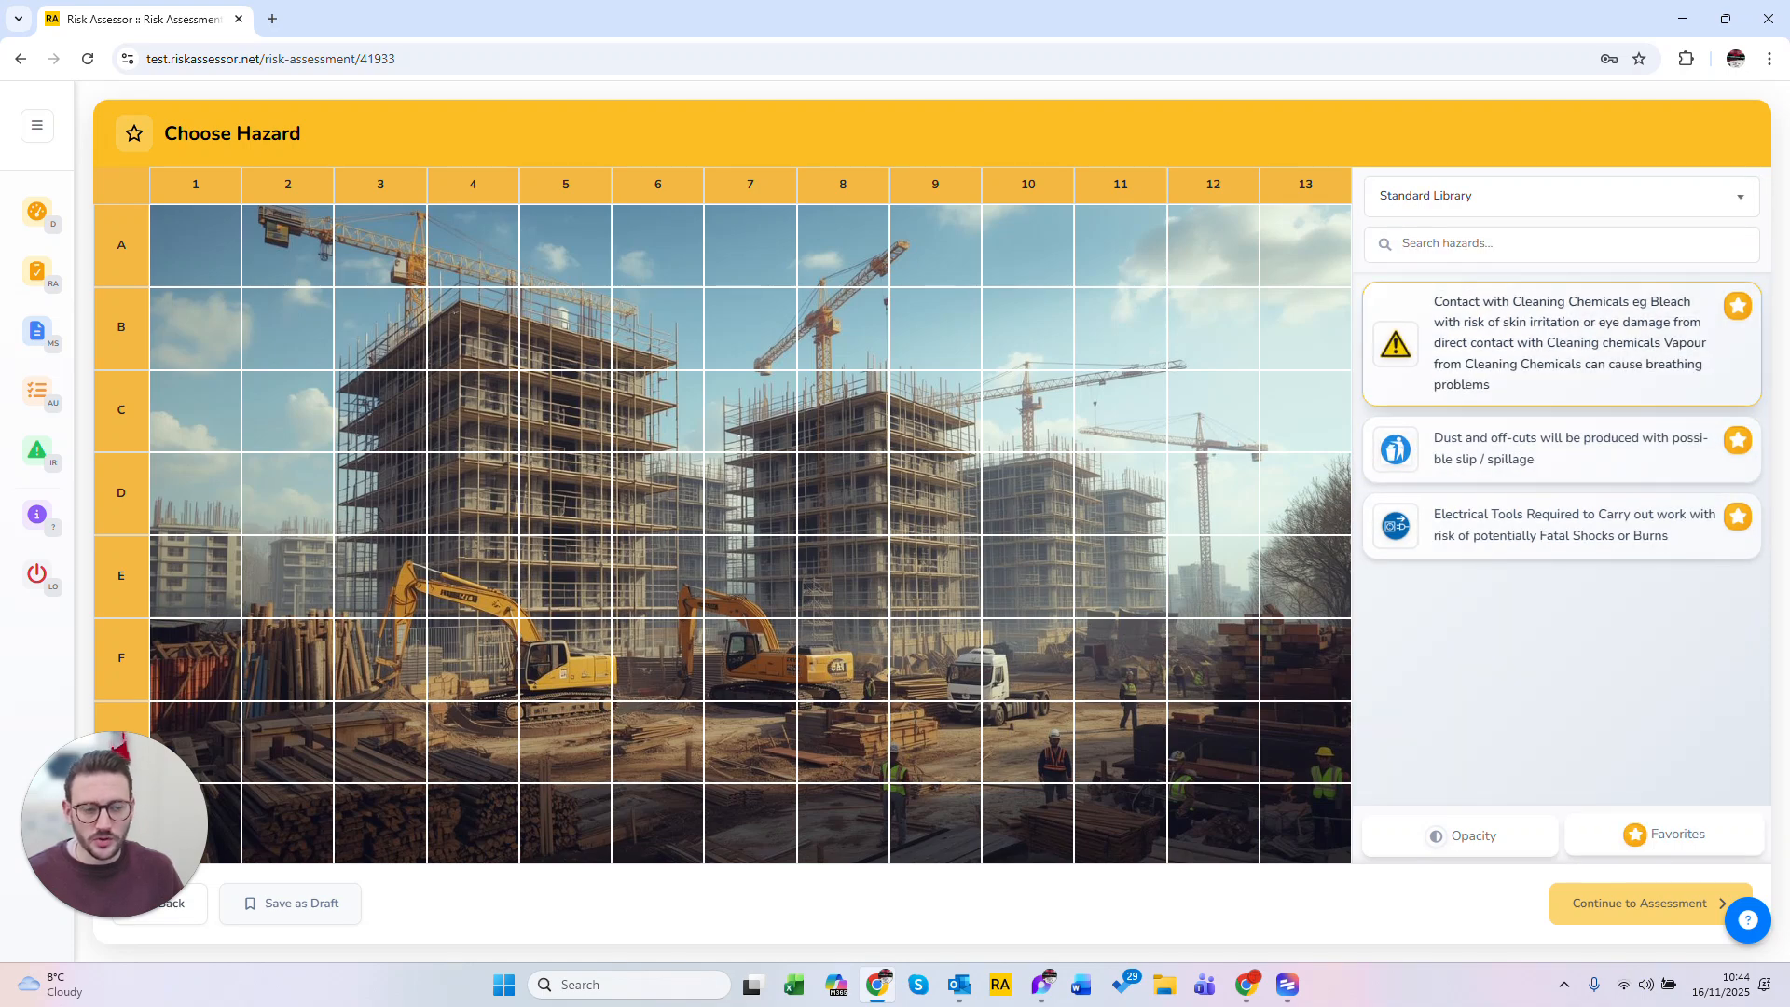
pyautogui.click(1644, 846)
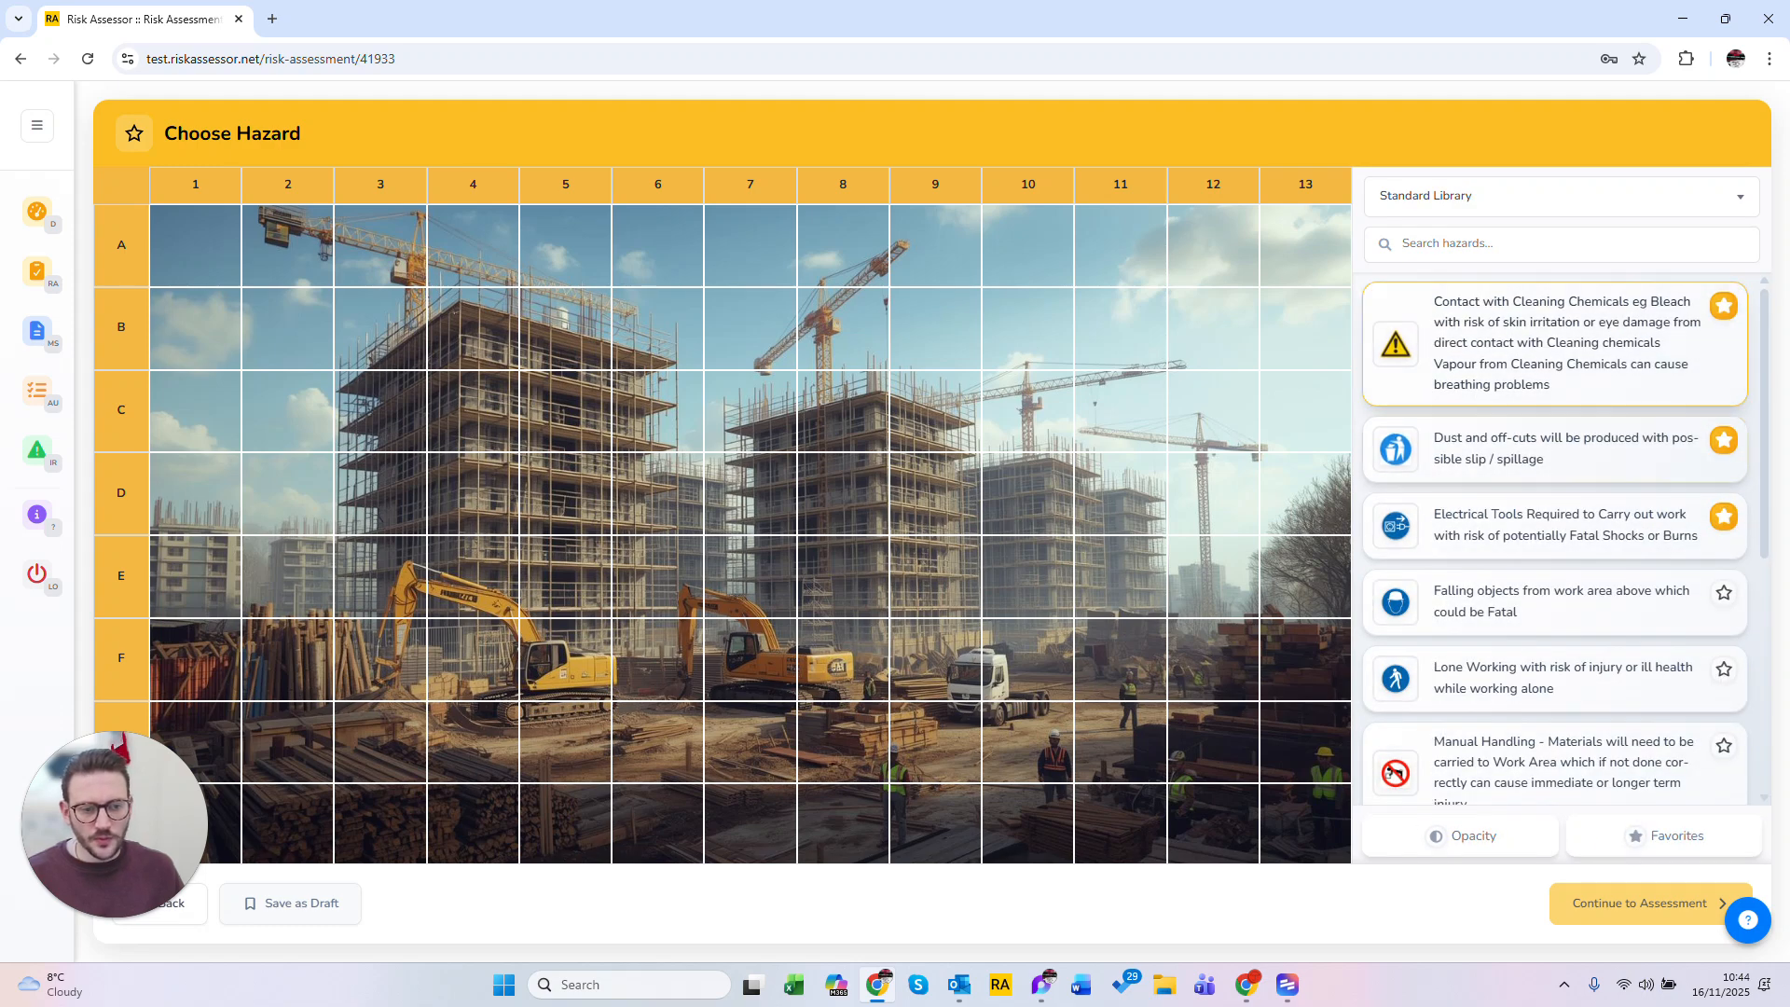
# Step: Place the cleaning chemicals hazard on grid cell B8 and the electrical tools hazard on cell E2
pyautogui.moveTo(1395, 347)
pyautogui.mouseDown()
pyautogui.moveTo(856, 367)
pyautogui.moveTo(849, 339)
pyautogui.mouseUp()
pyautogui.moveTo(1396, 525)
pyautogui.mouseDown()
pyautogui.moveTo(320, 538)
pyautogui.moveTo(288, 575)
pyautogui.mouseUp()
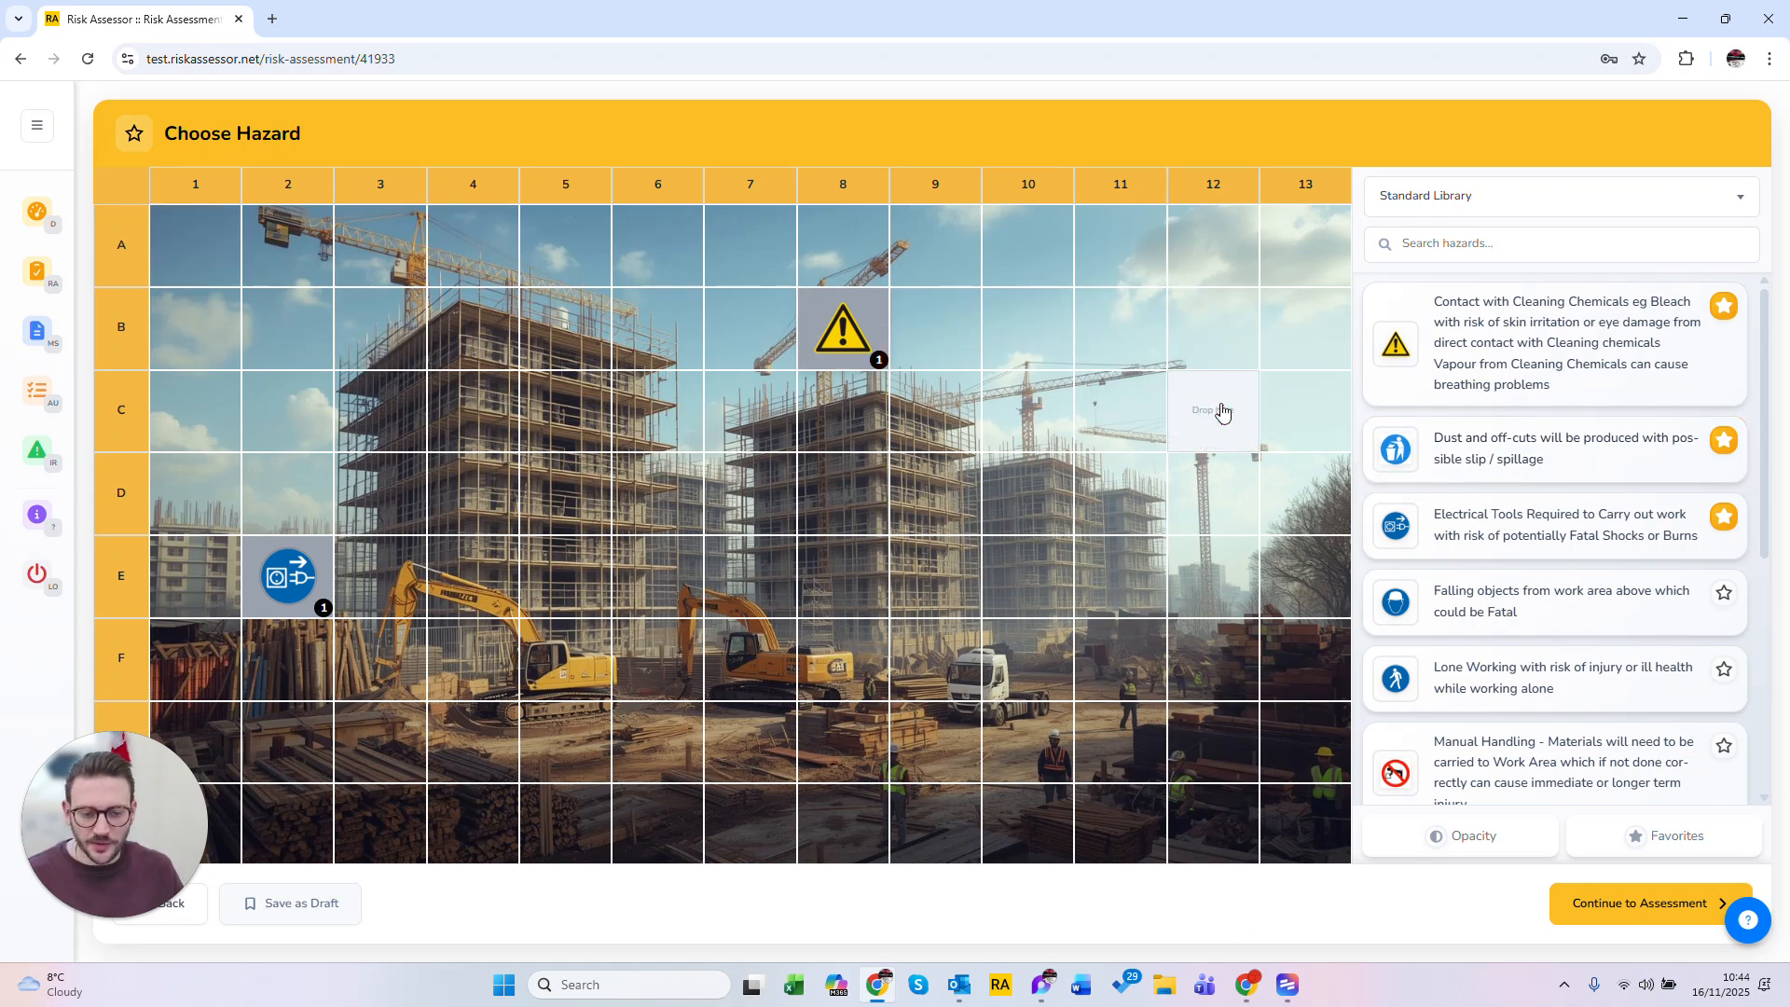
# Step: Set the hazard icon opacity to 5
pyautogui.click(1476, 839)
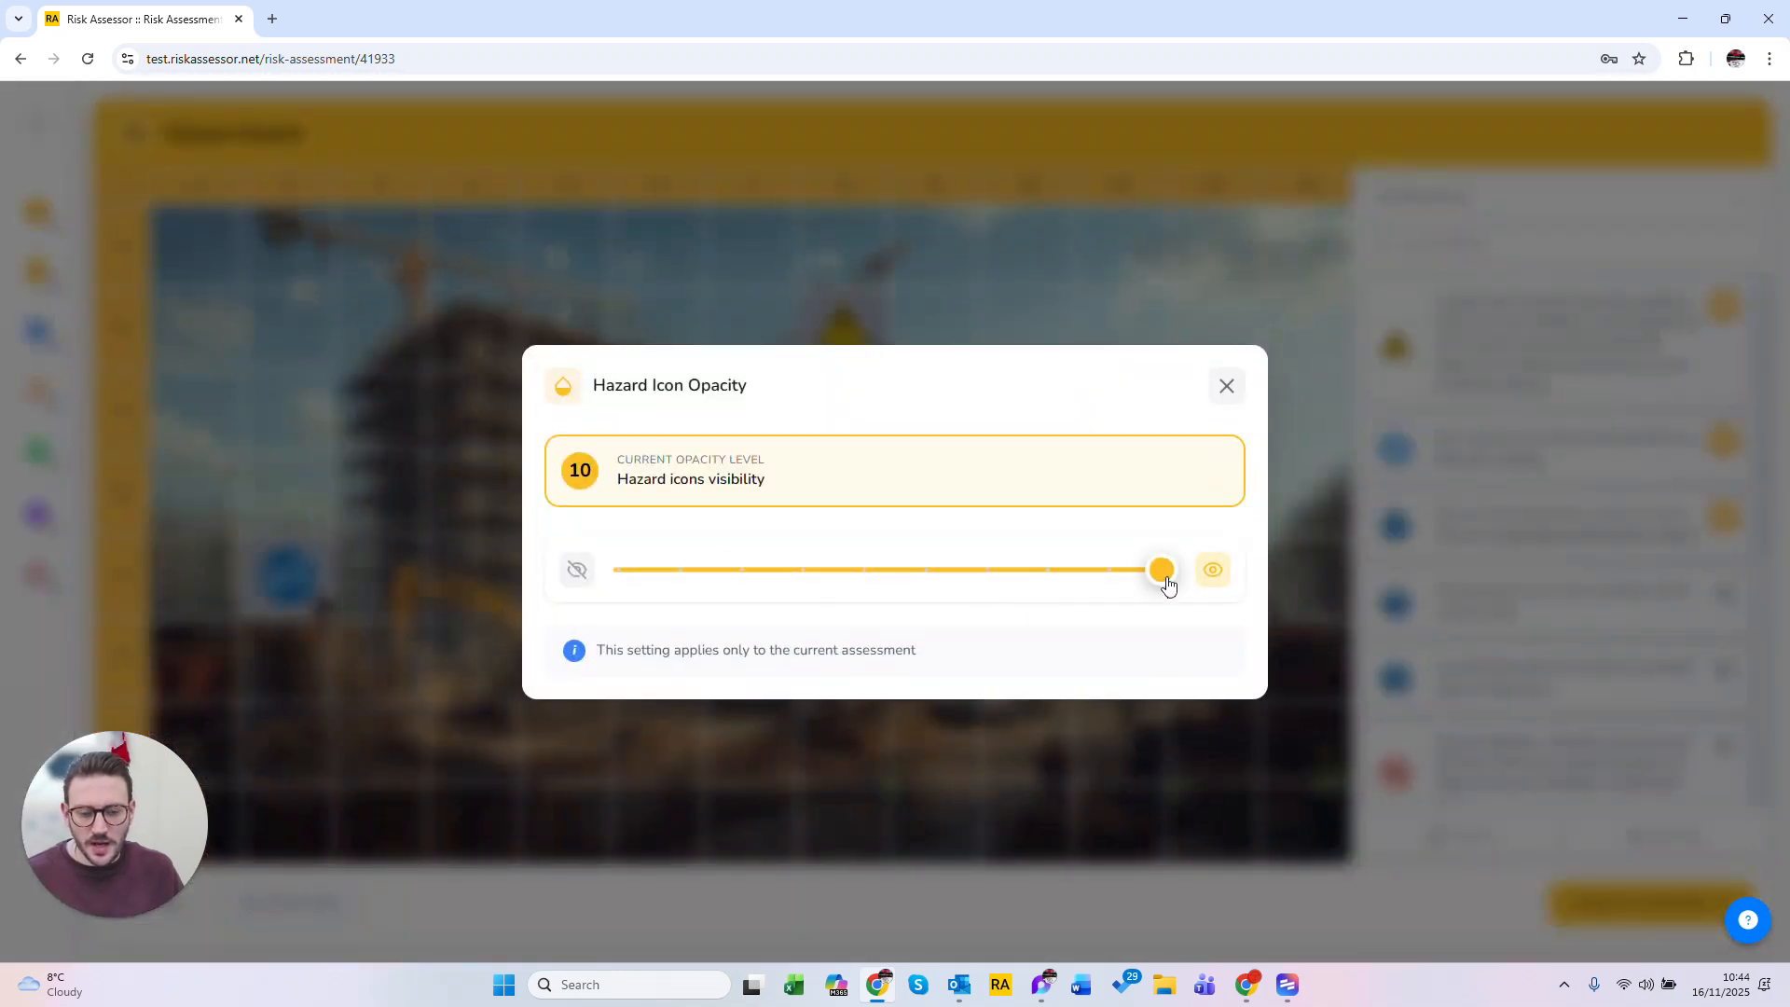
pyautogui.moveTo(1168, 585); pyautogui.dragTo(879, 573)
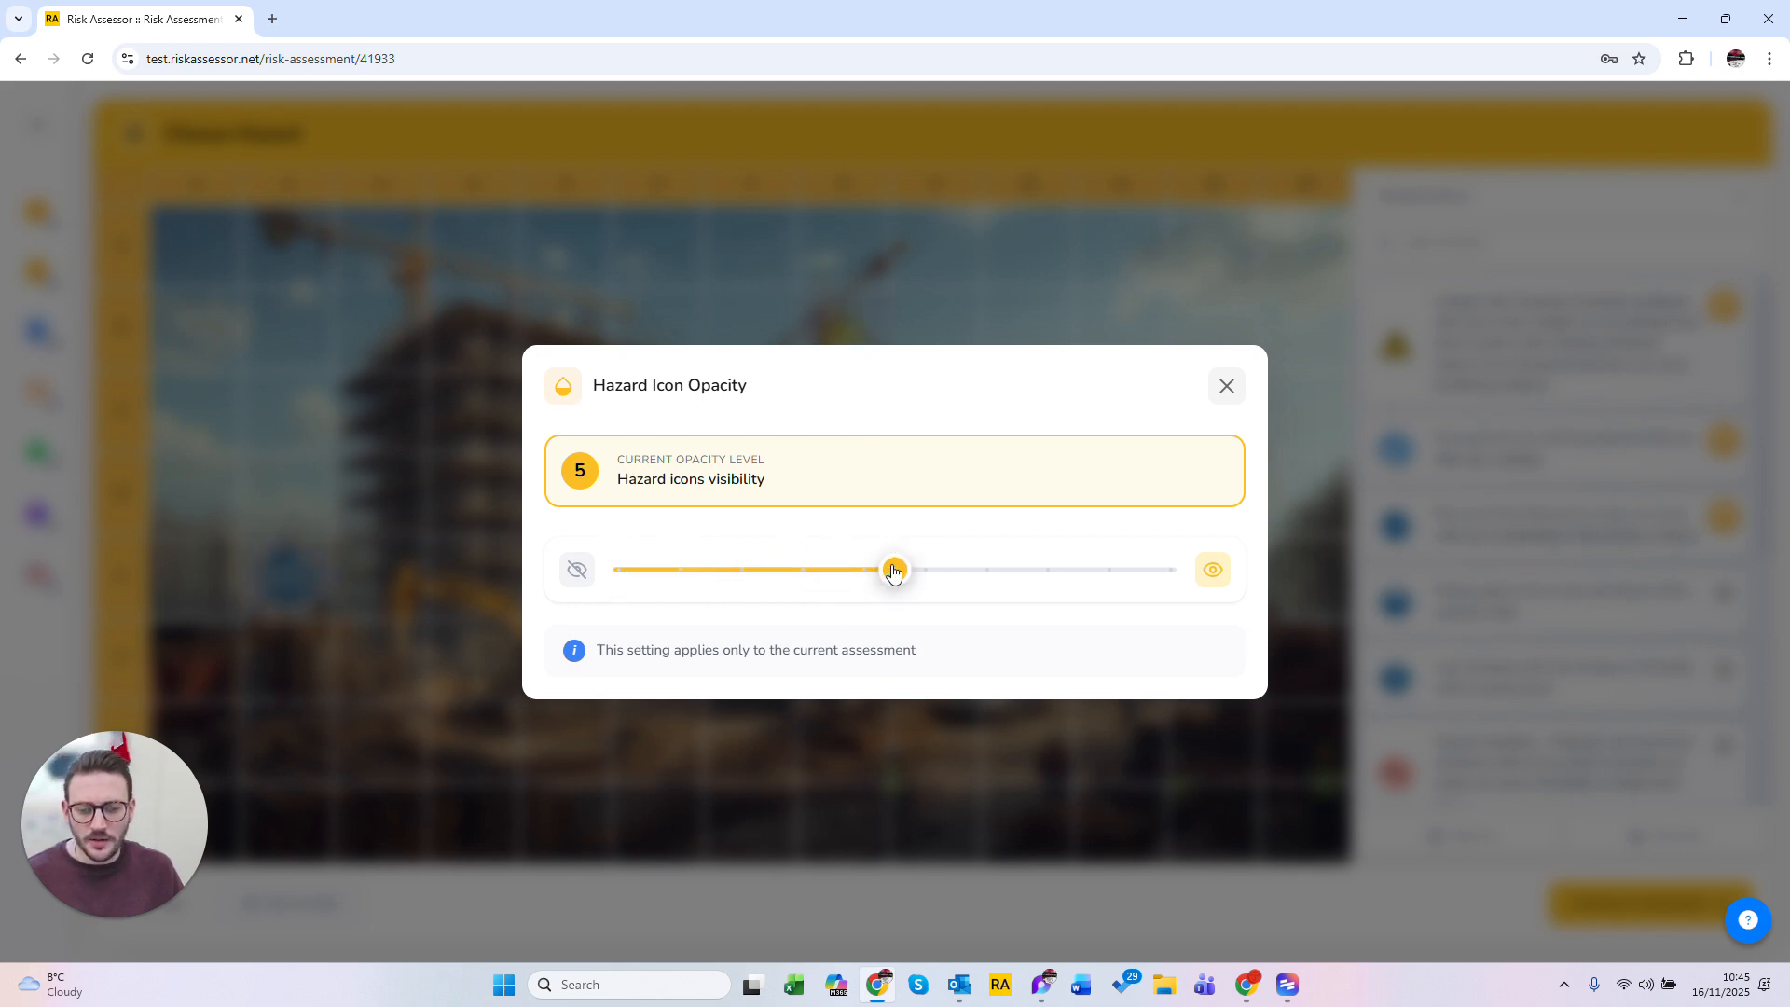
pyautogui.click(1227, 387)
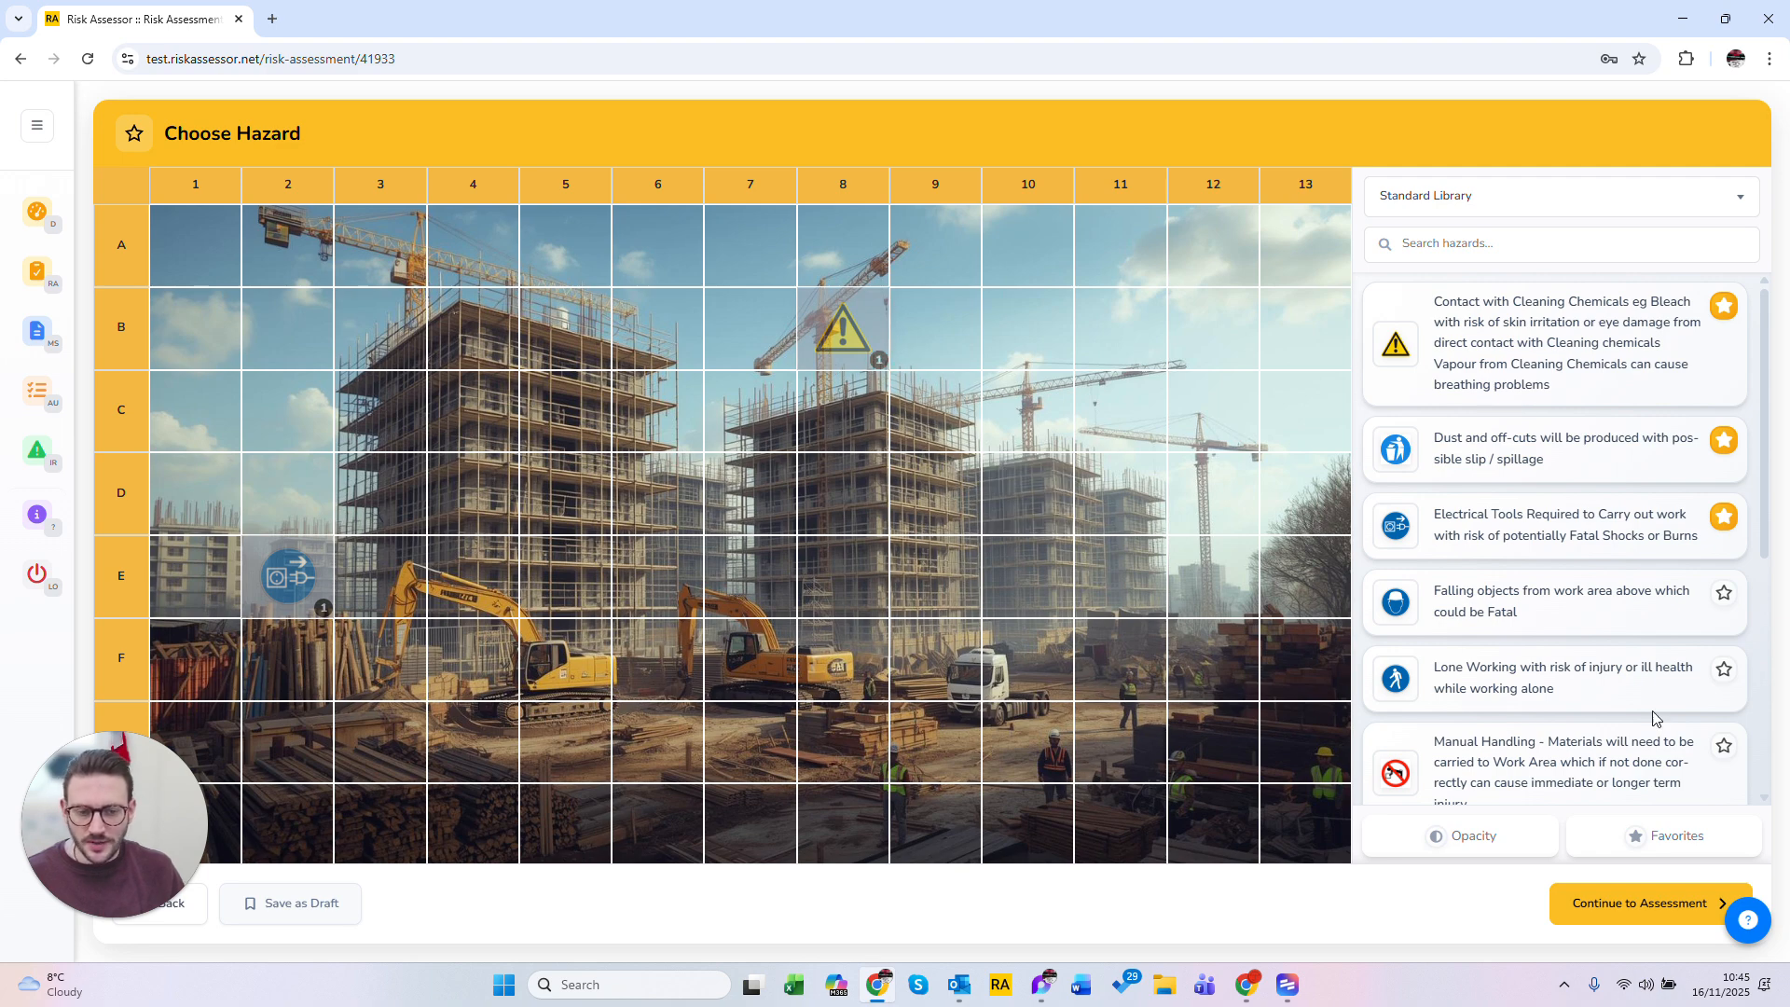
# Step: Try dragging the lone working hazard onto the grid, then continue to the assessment
pyautogui.moveTo(1401, 678); pyautogui.dragTo(1109, 718)
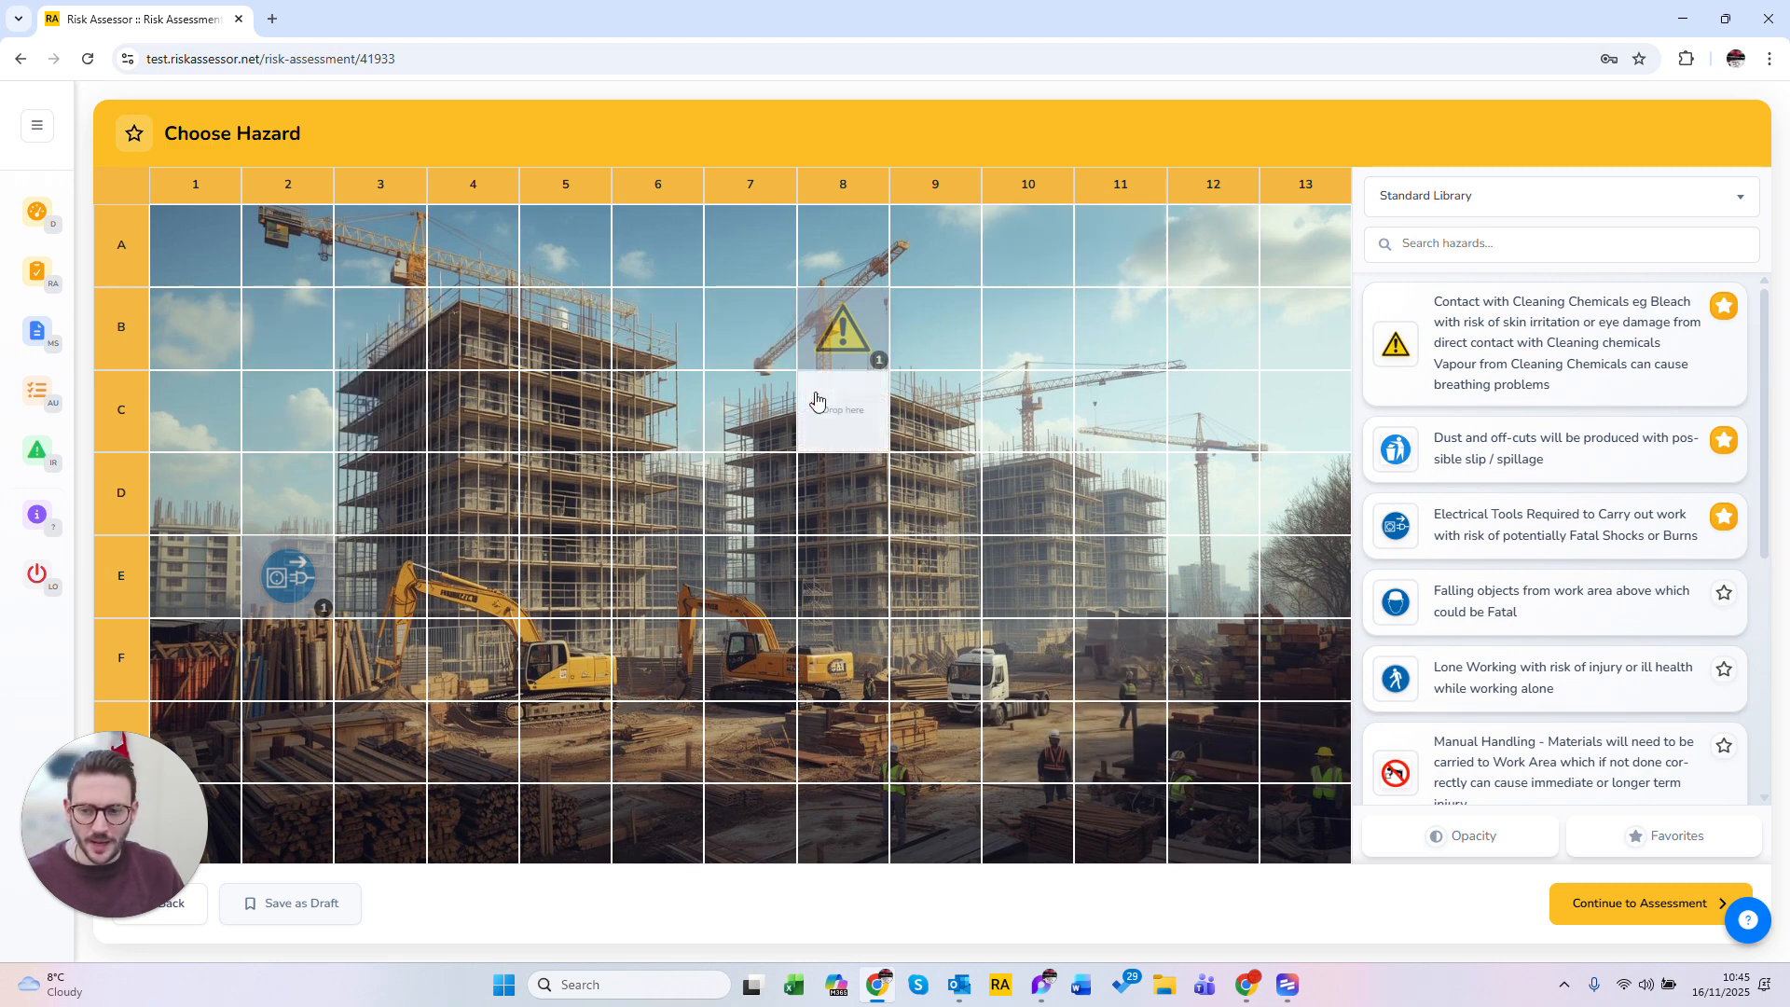
pyautogui.click(1653, 905)
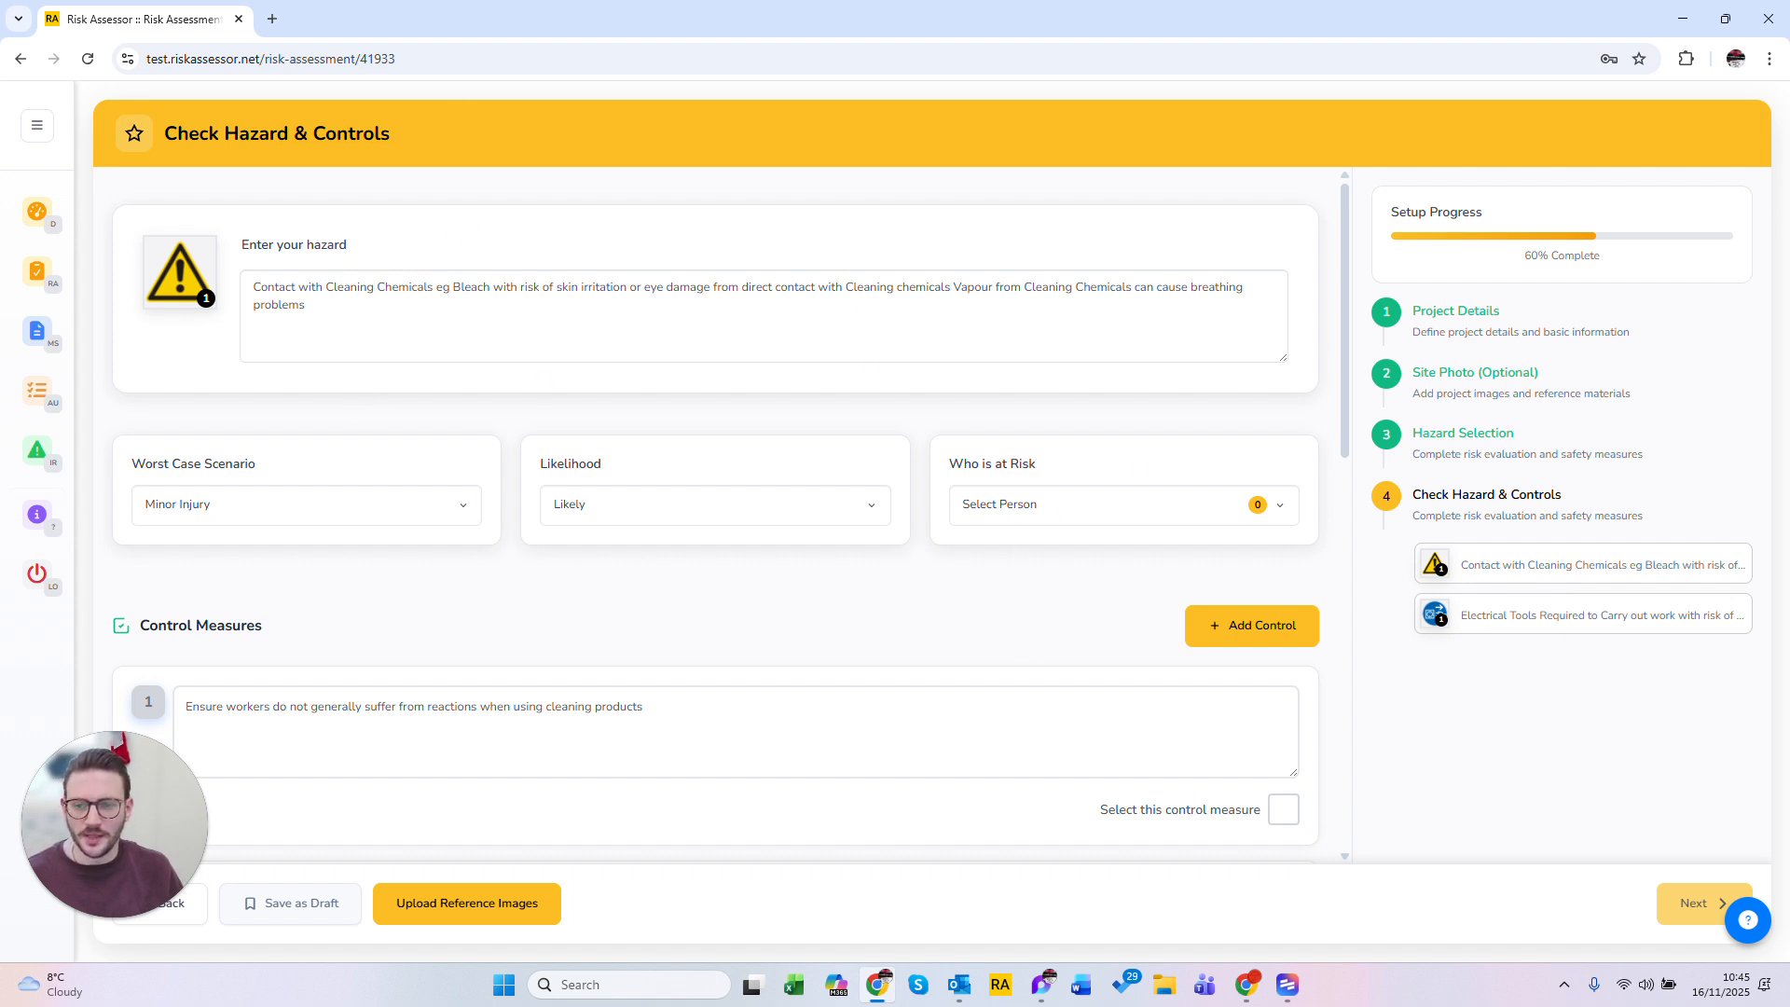
# Step: Rewrite the first hazard's description as Contact with cement
pyautogui.click(308, 305)
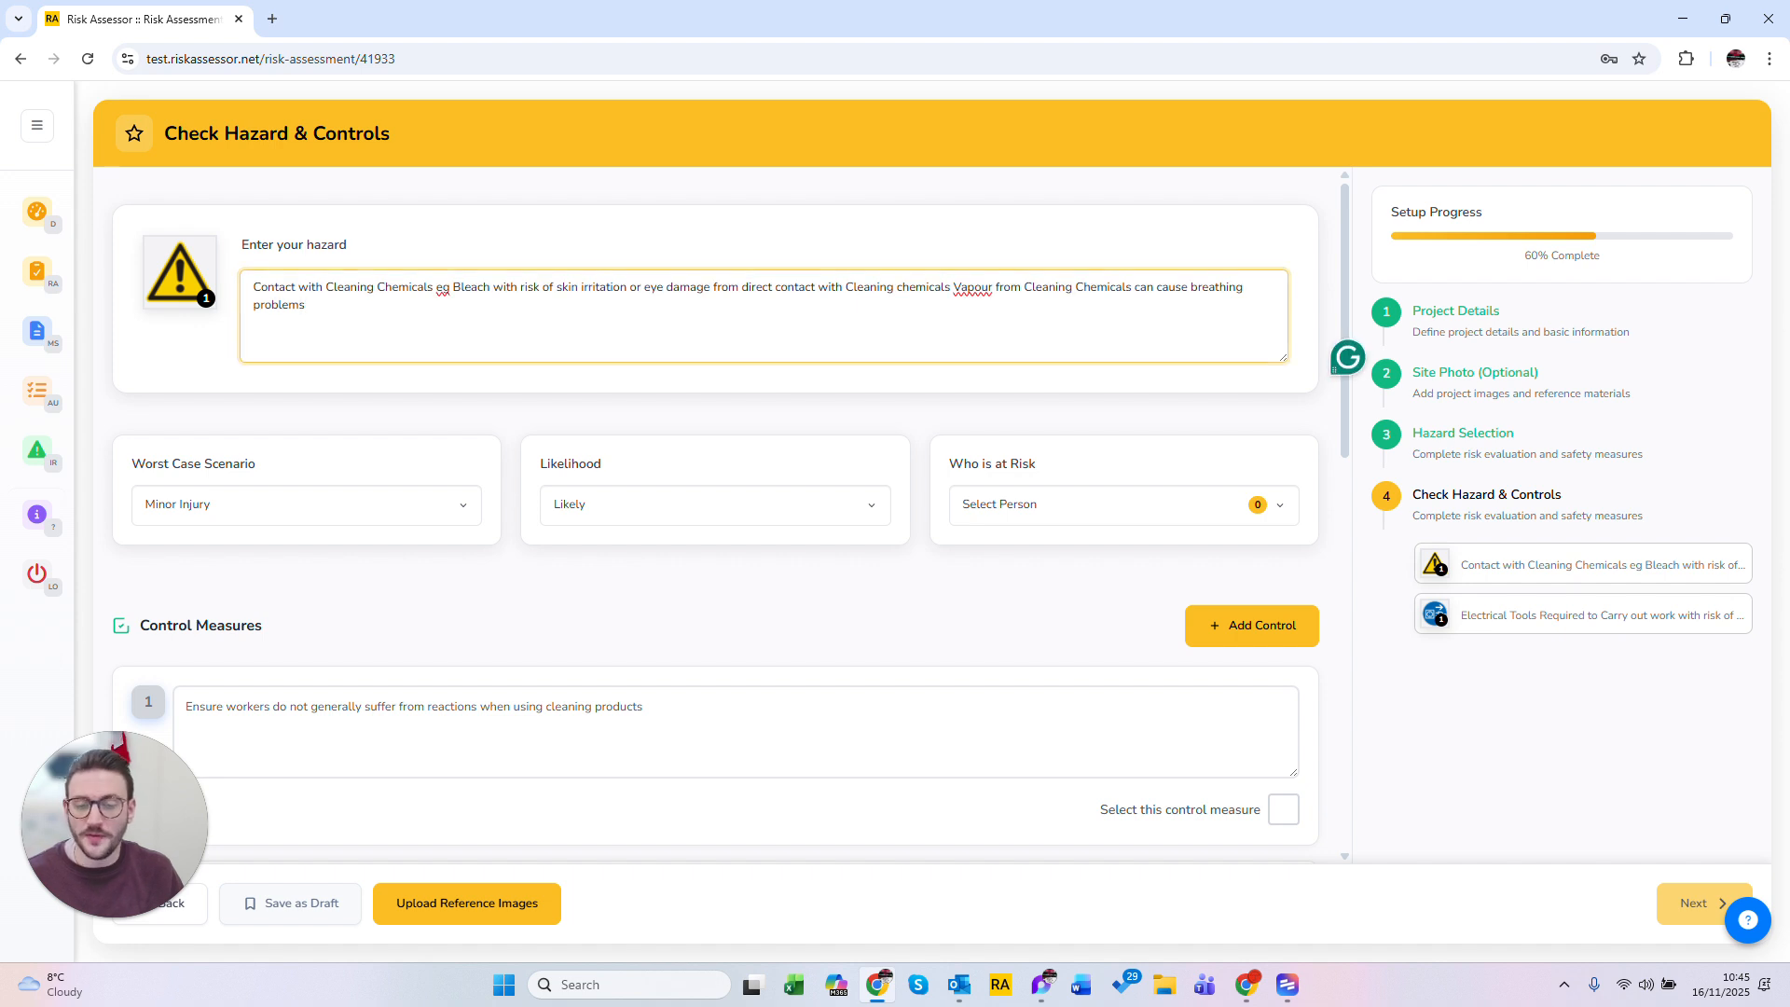
pyautogui.click(323, 387)
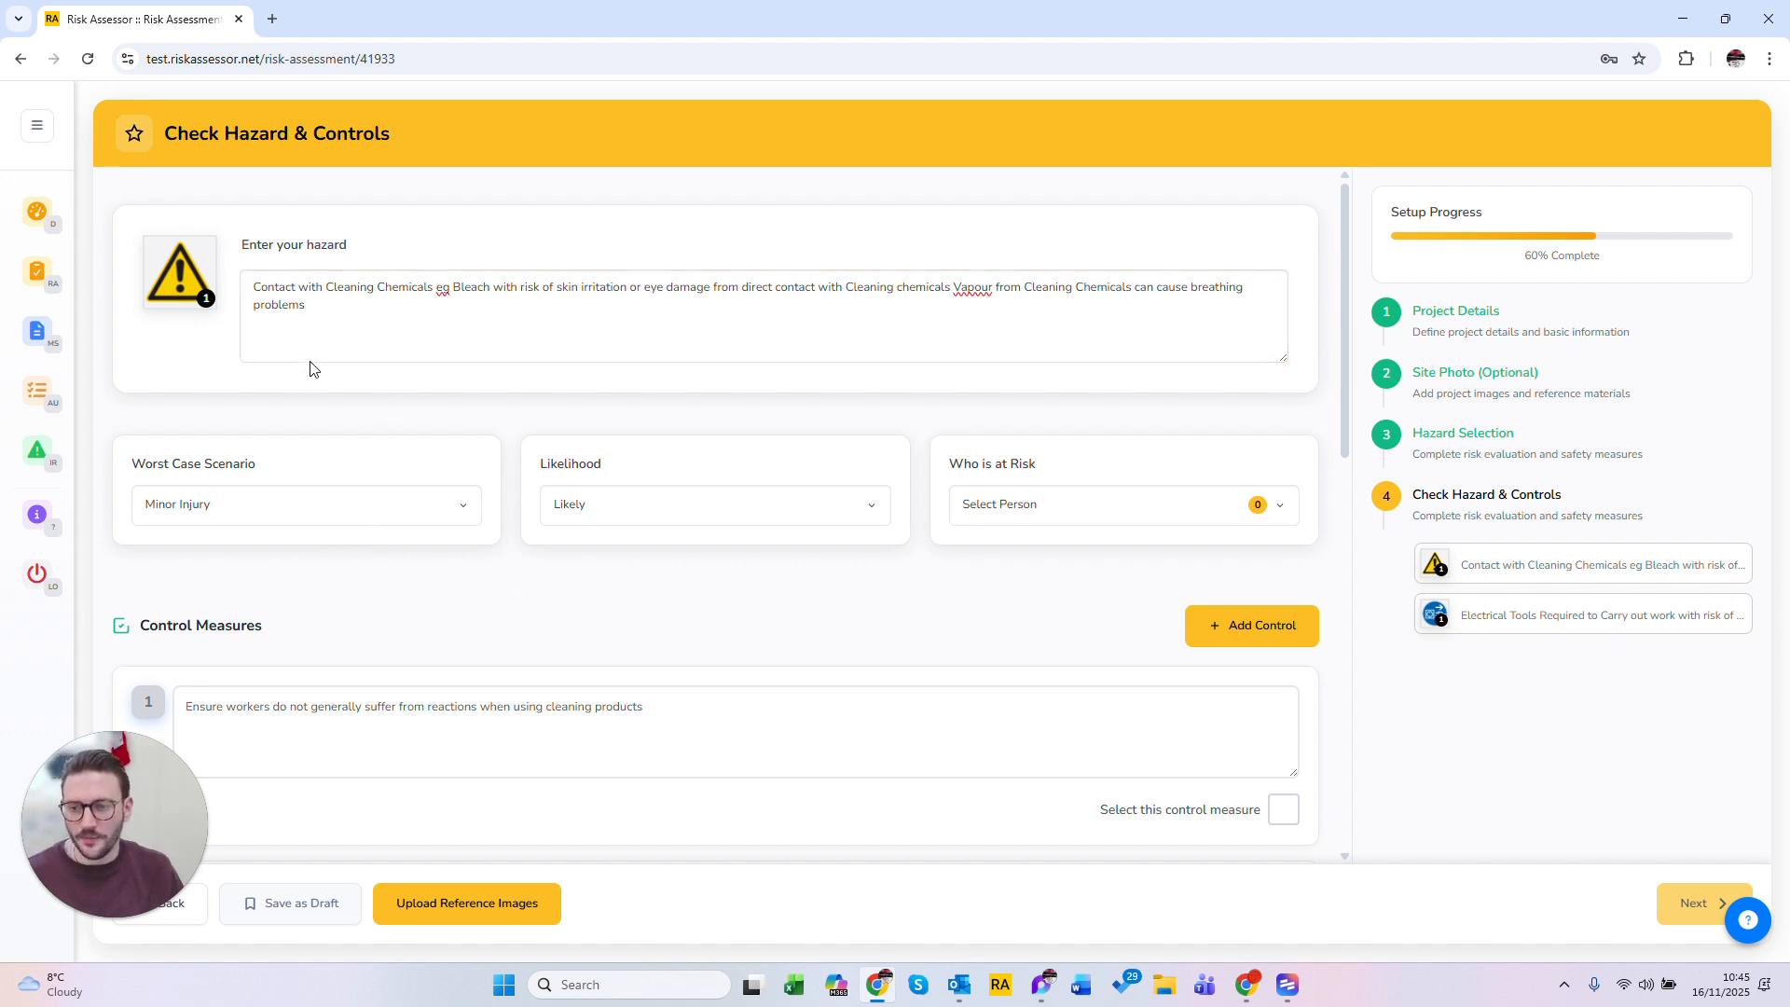
pyautogui.tripleClick(315, 305)
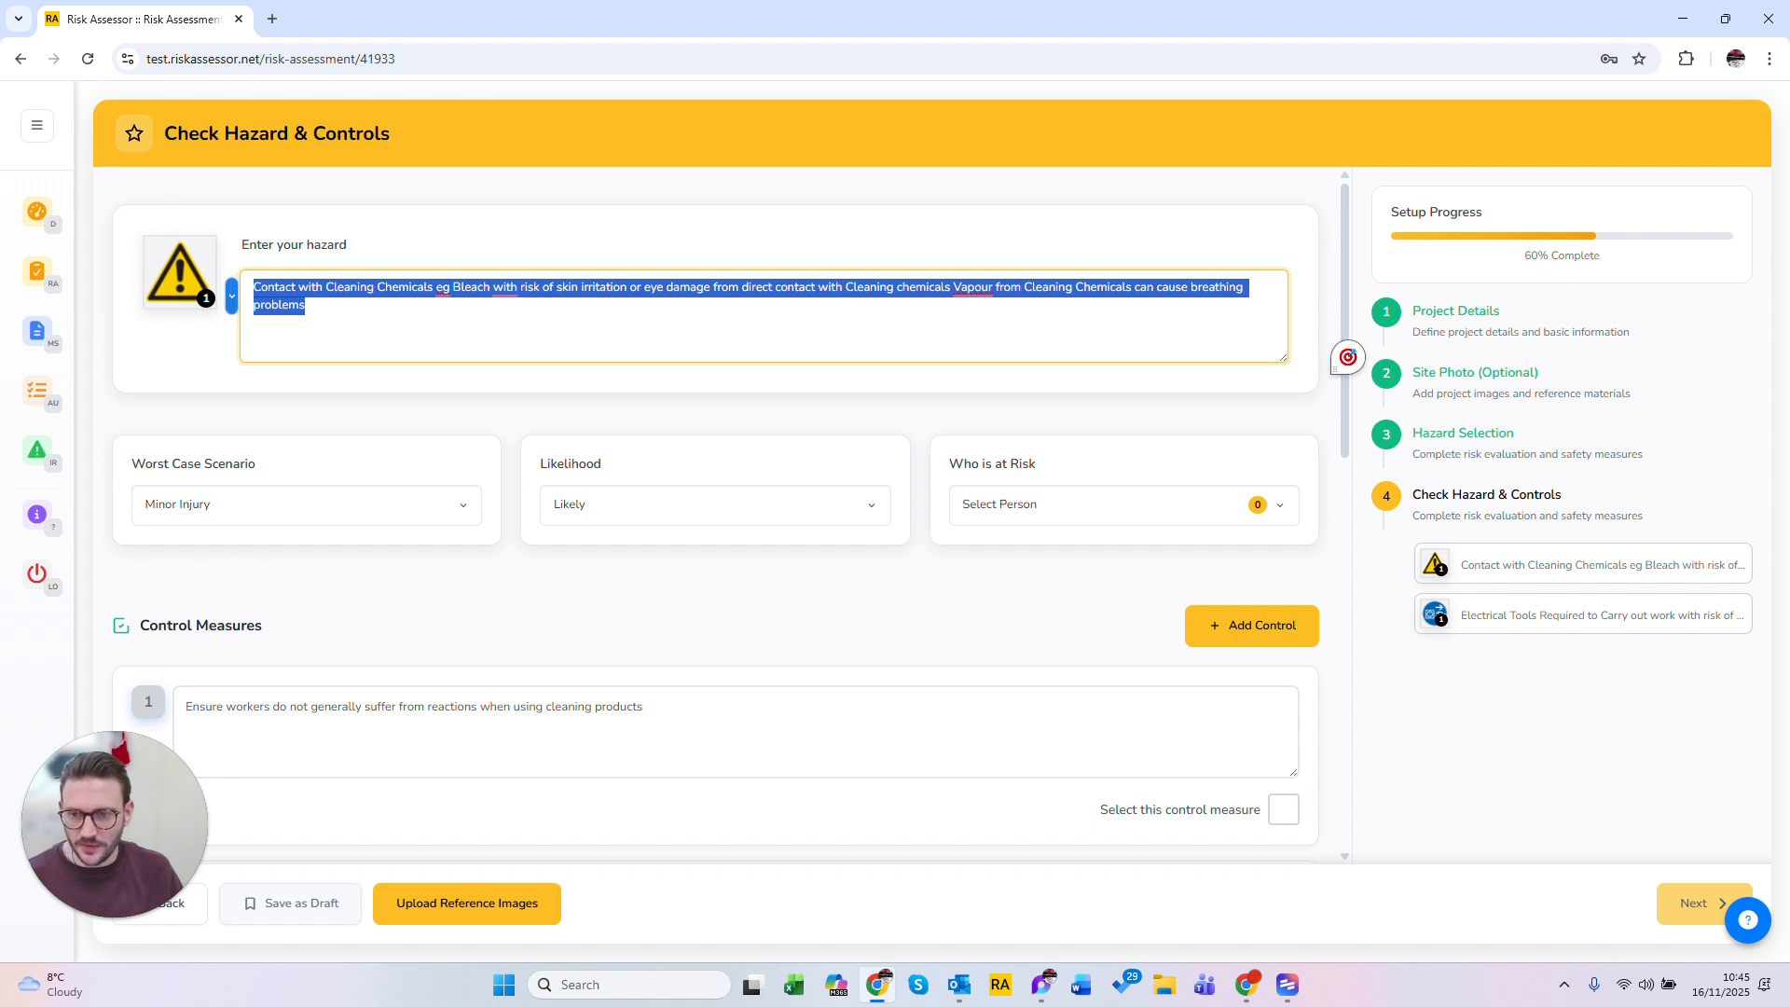
pyautogui.click(380, 320)
pyautogui.hotkey('ctrl', 'a')
pyautogui.click(337, 287)
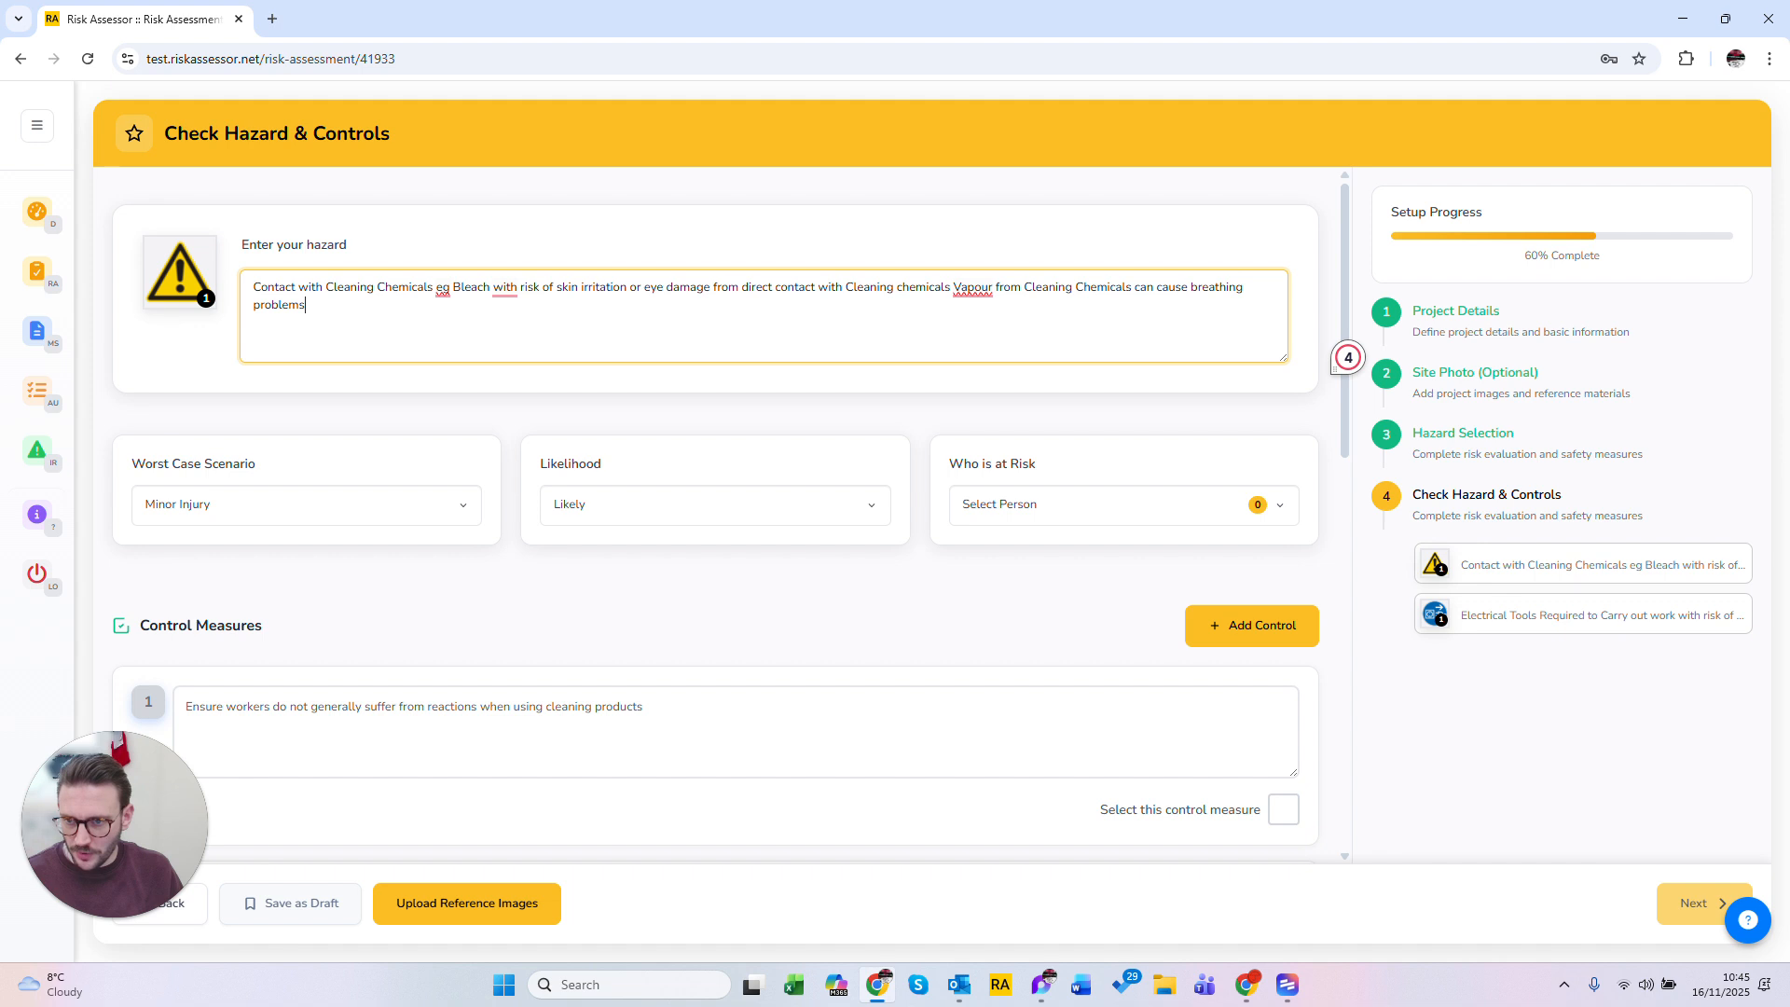
pyautogui.hotkey('shift', 'Up')
pyautogui.press('BackSpace')
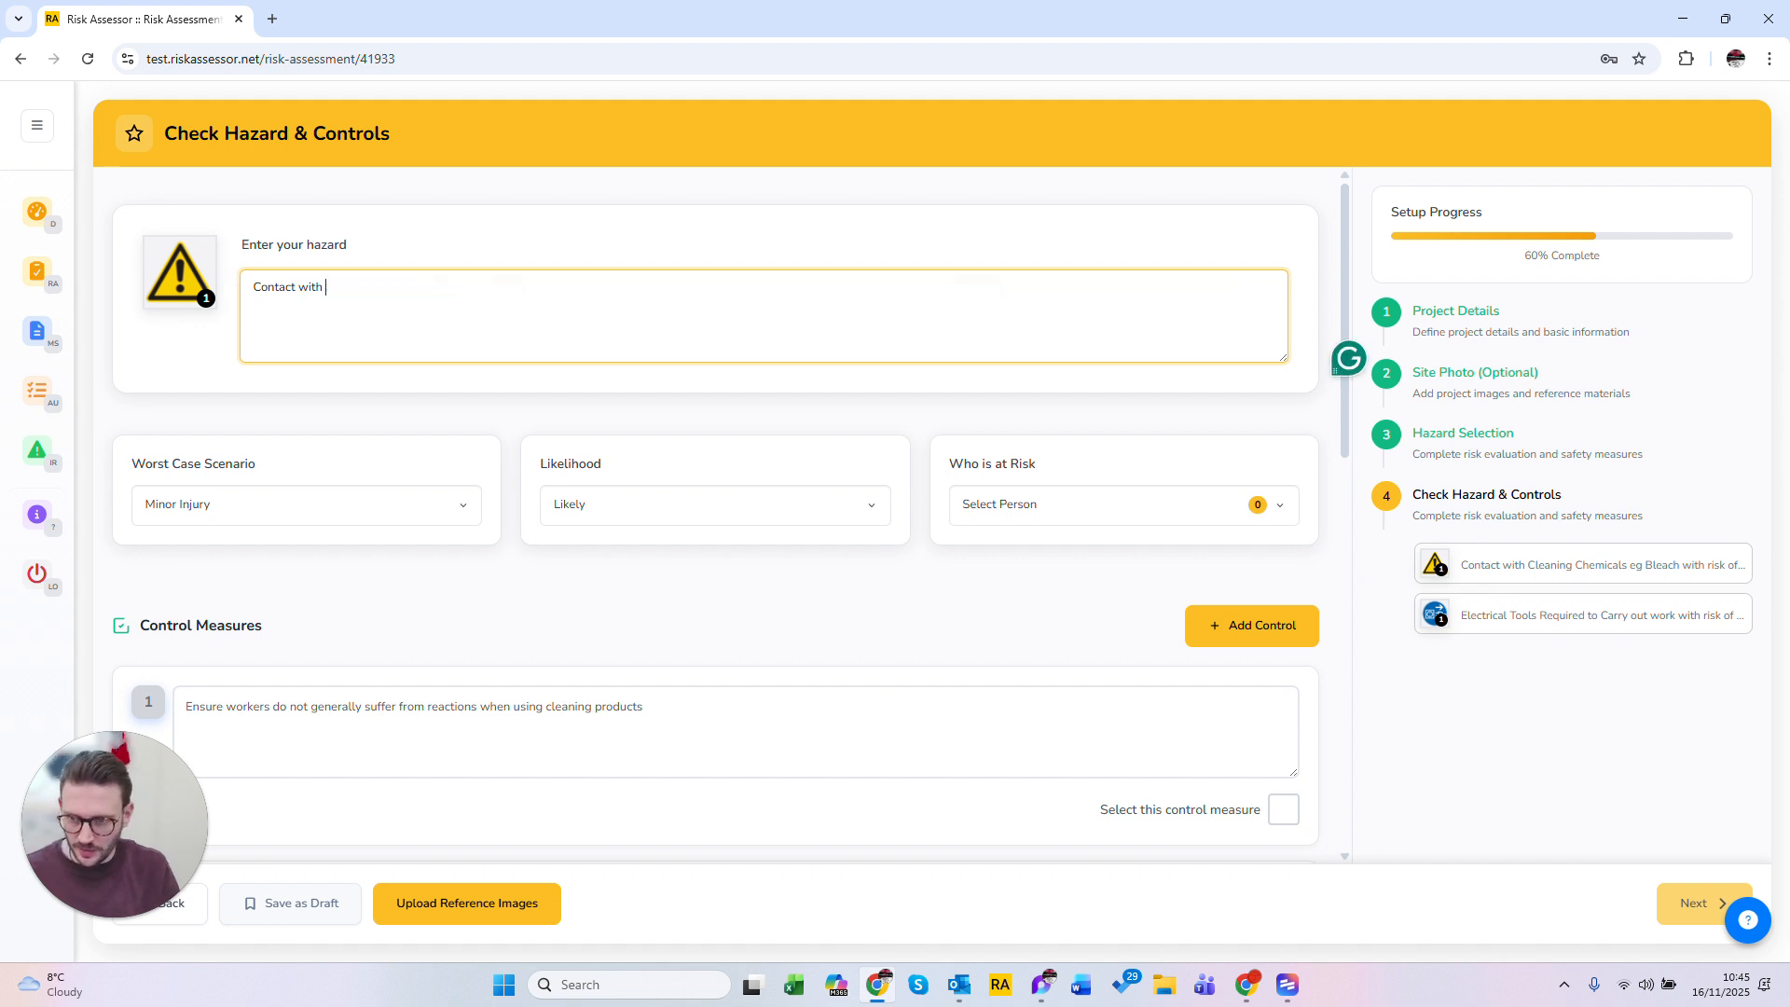
pyautogui.write('c')
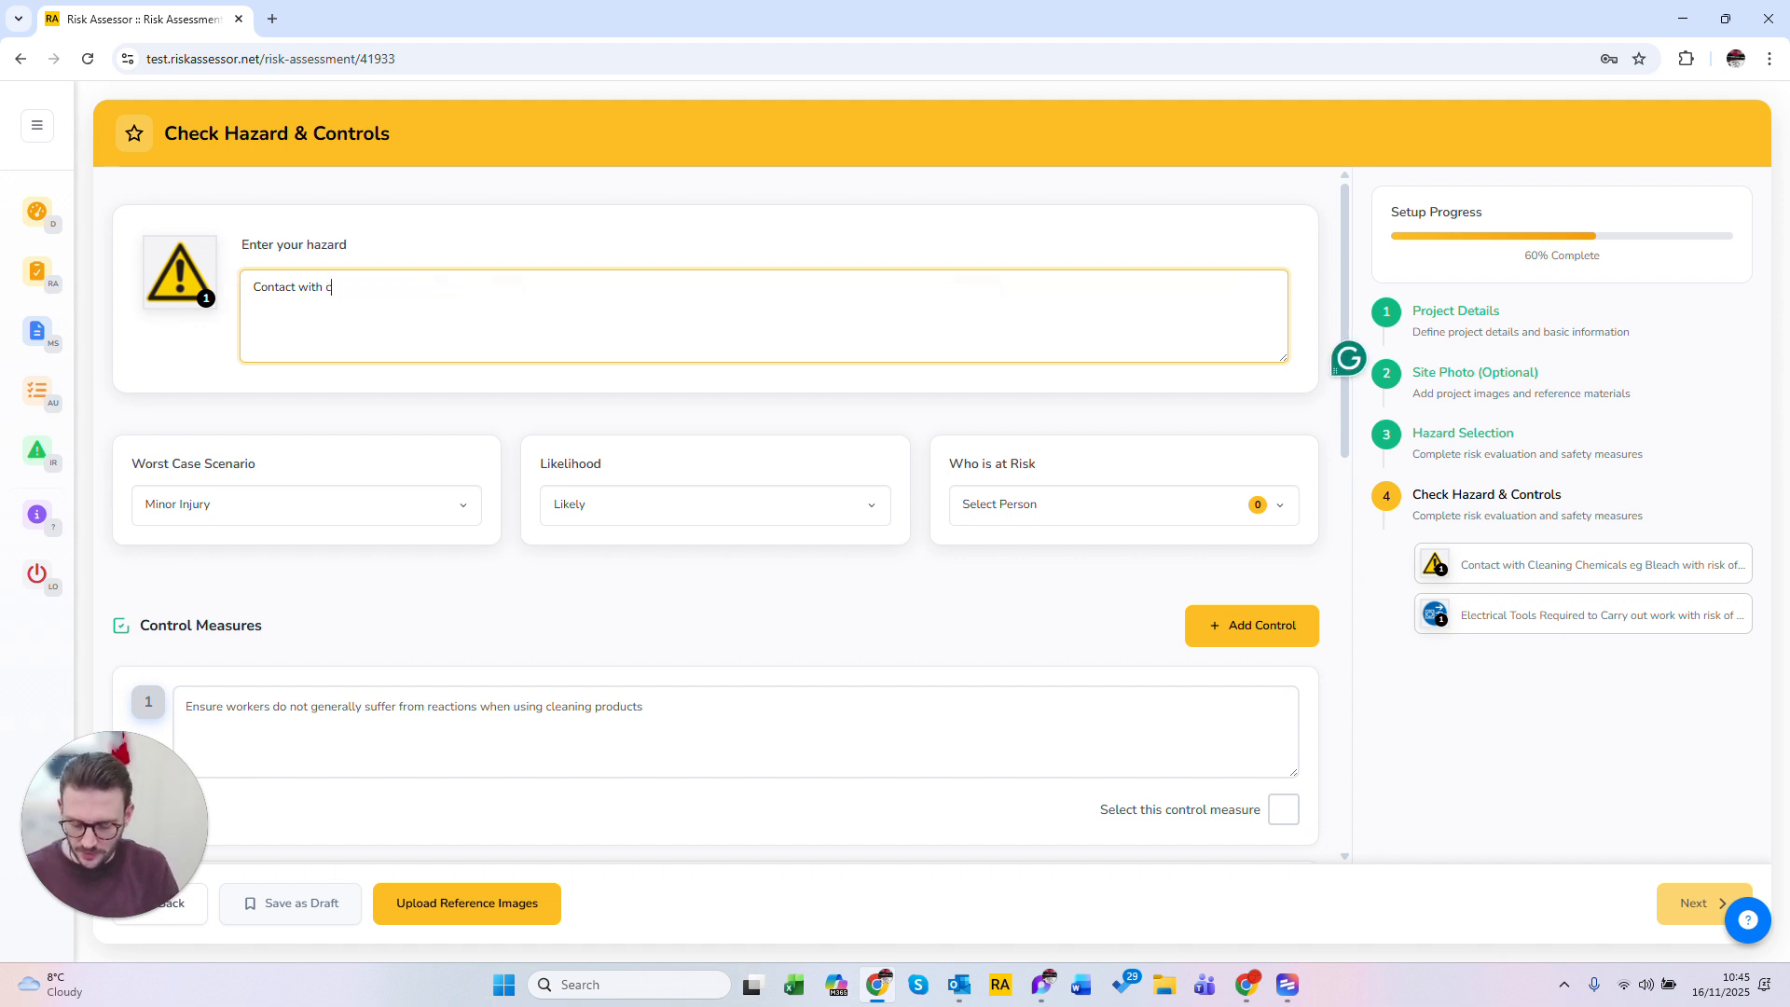
pyautogui.write('ement')
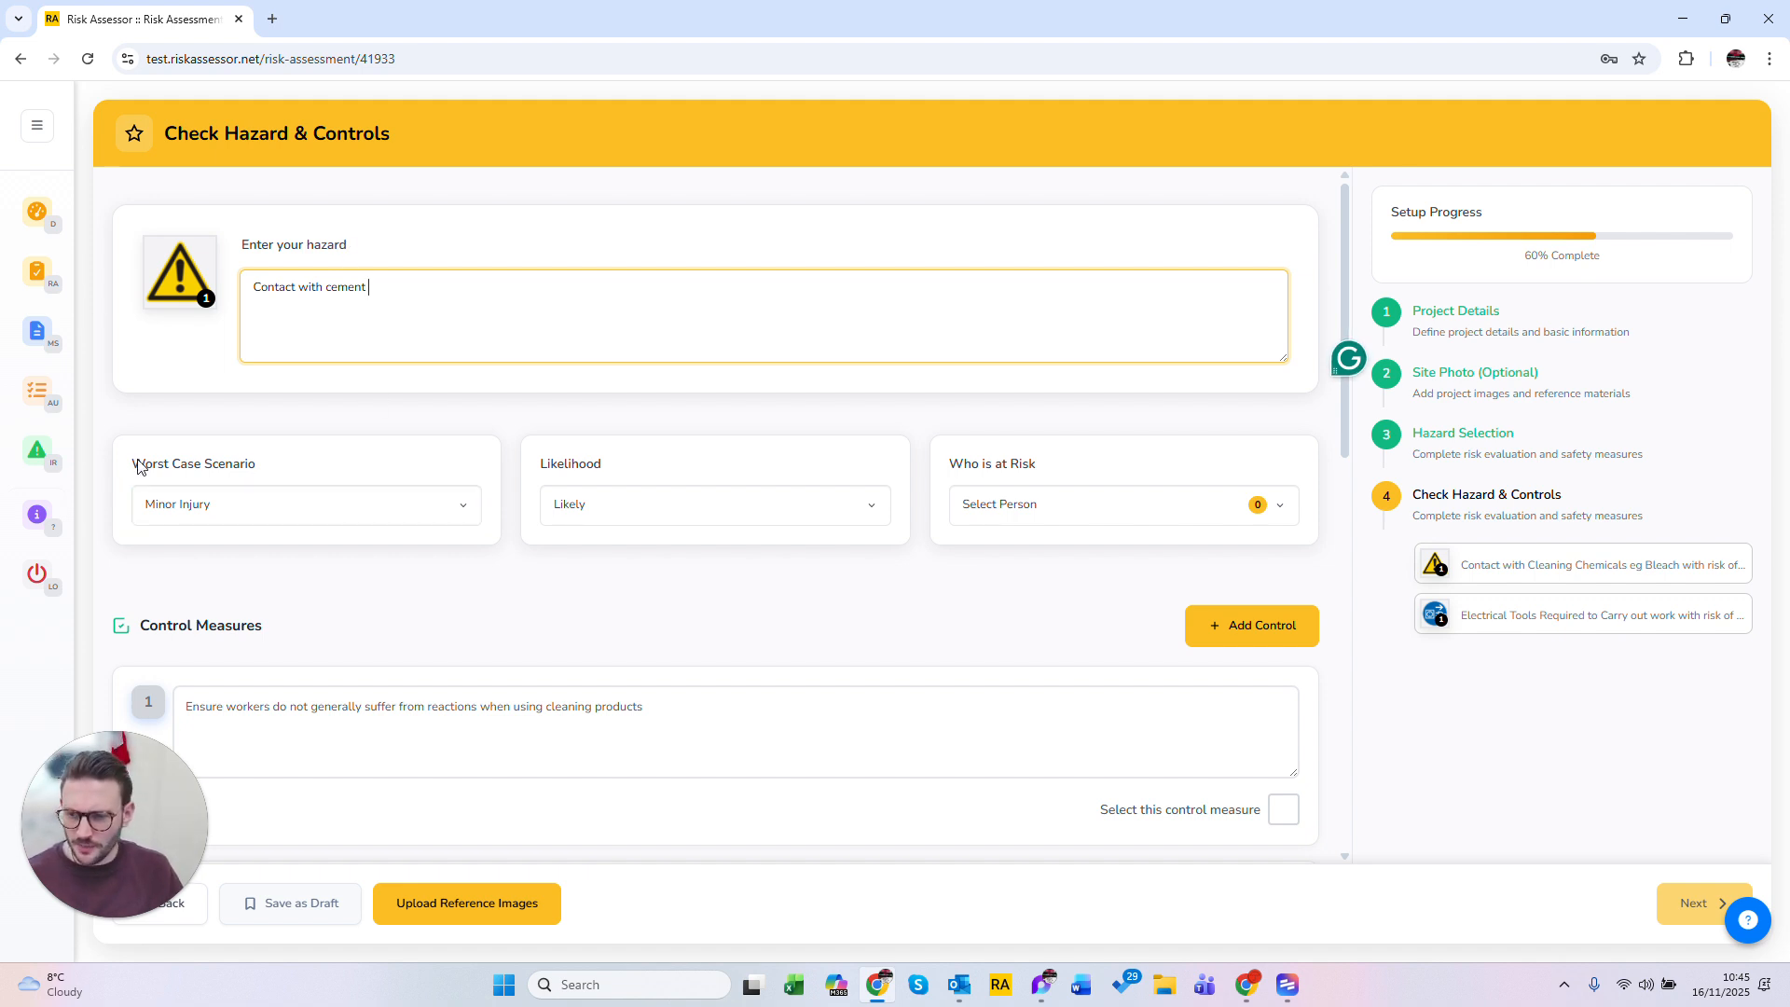
# Step: Set the worst case scenario to Lost Time Injury
pyautogui.moveTo(132, 463); pyautogui.dragTo(233, 463)
pyautogui.moveTo(532, 474); pyautogui.dragTo(670, 469)
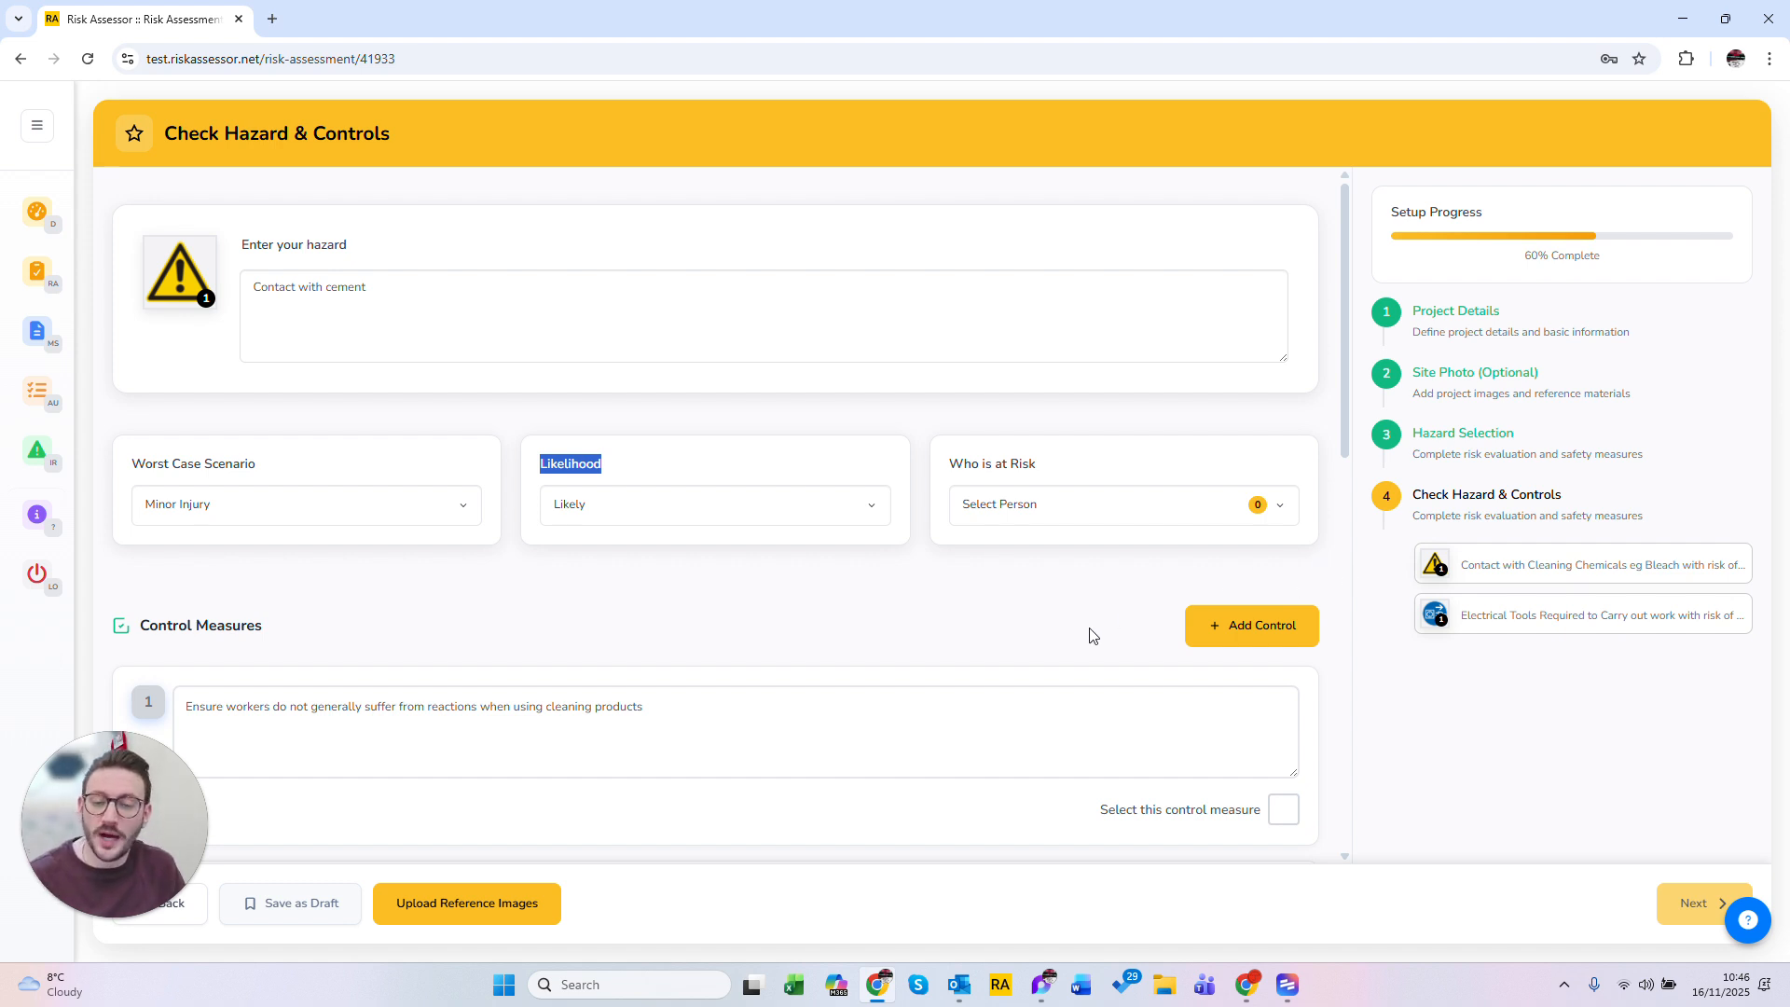
pyautogui.click(346, 513)
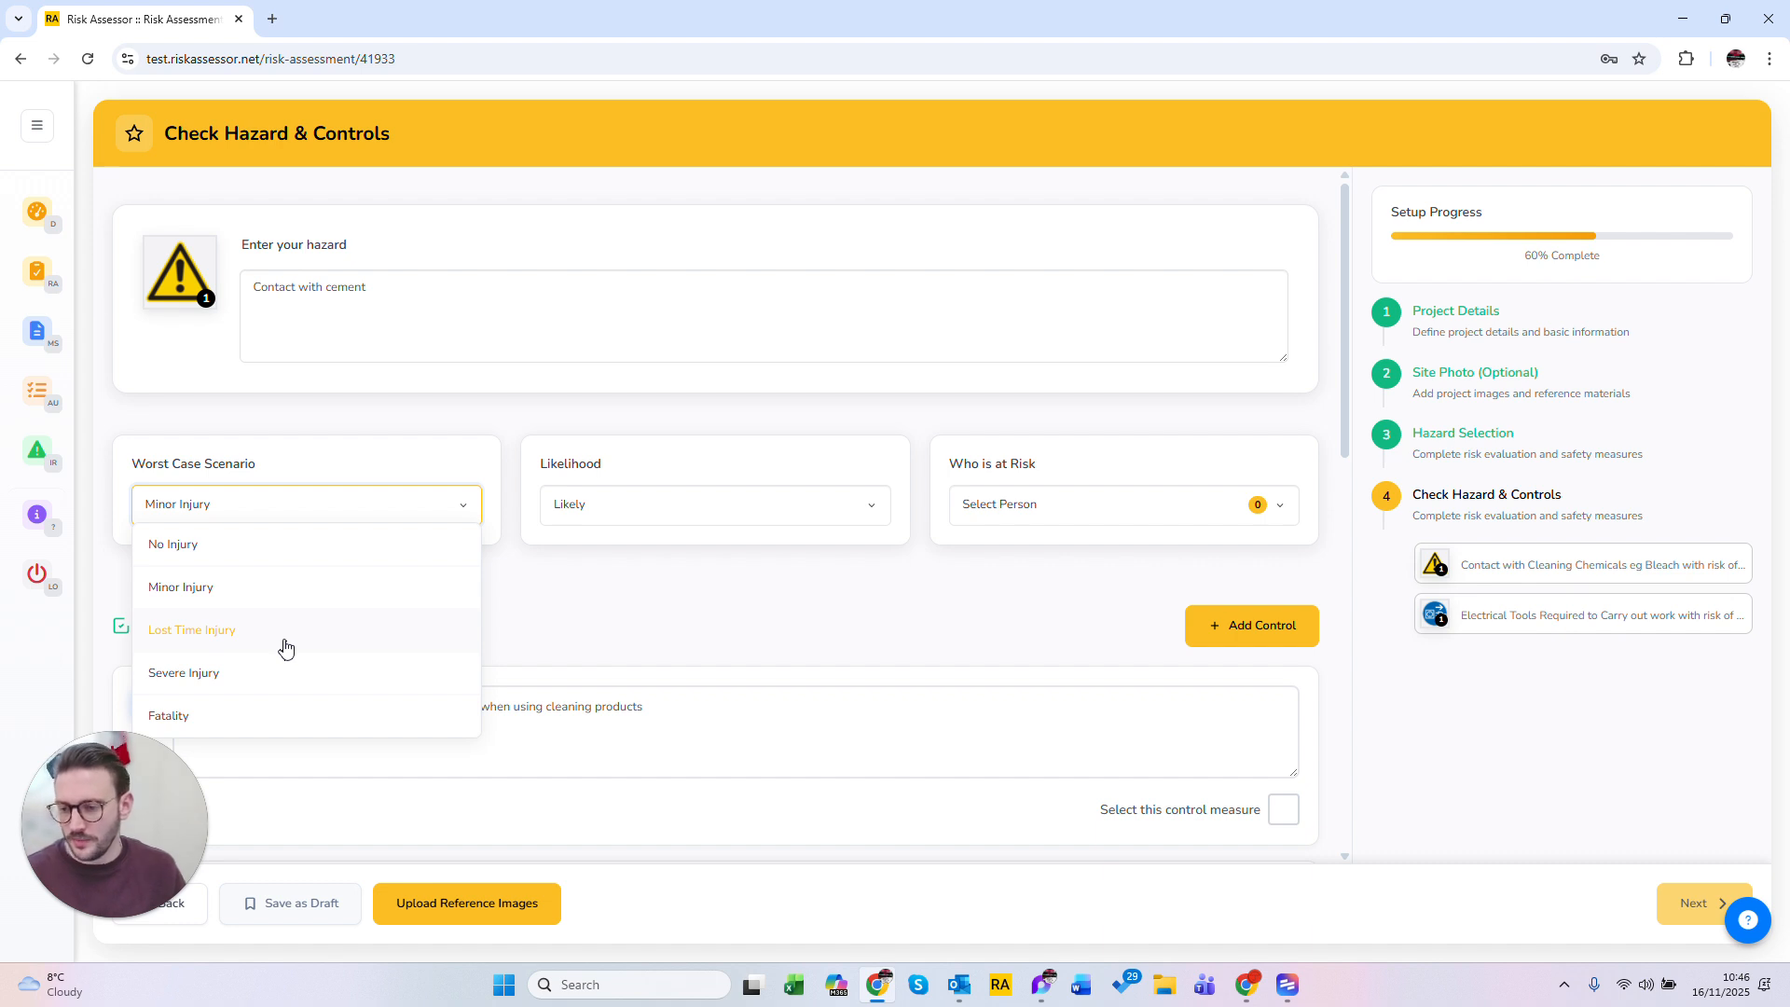
pyautogui.click(285, 649)
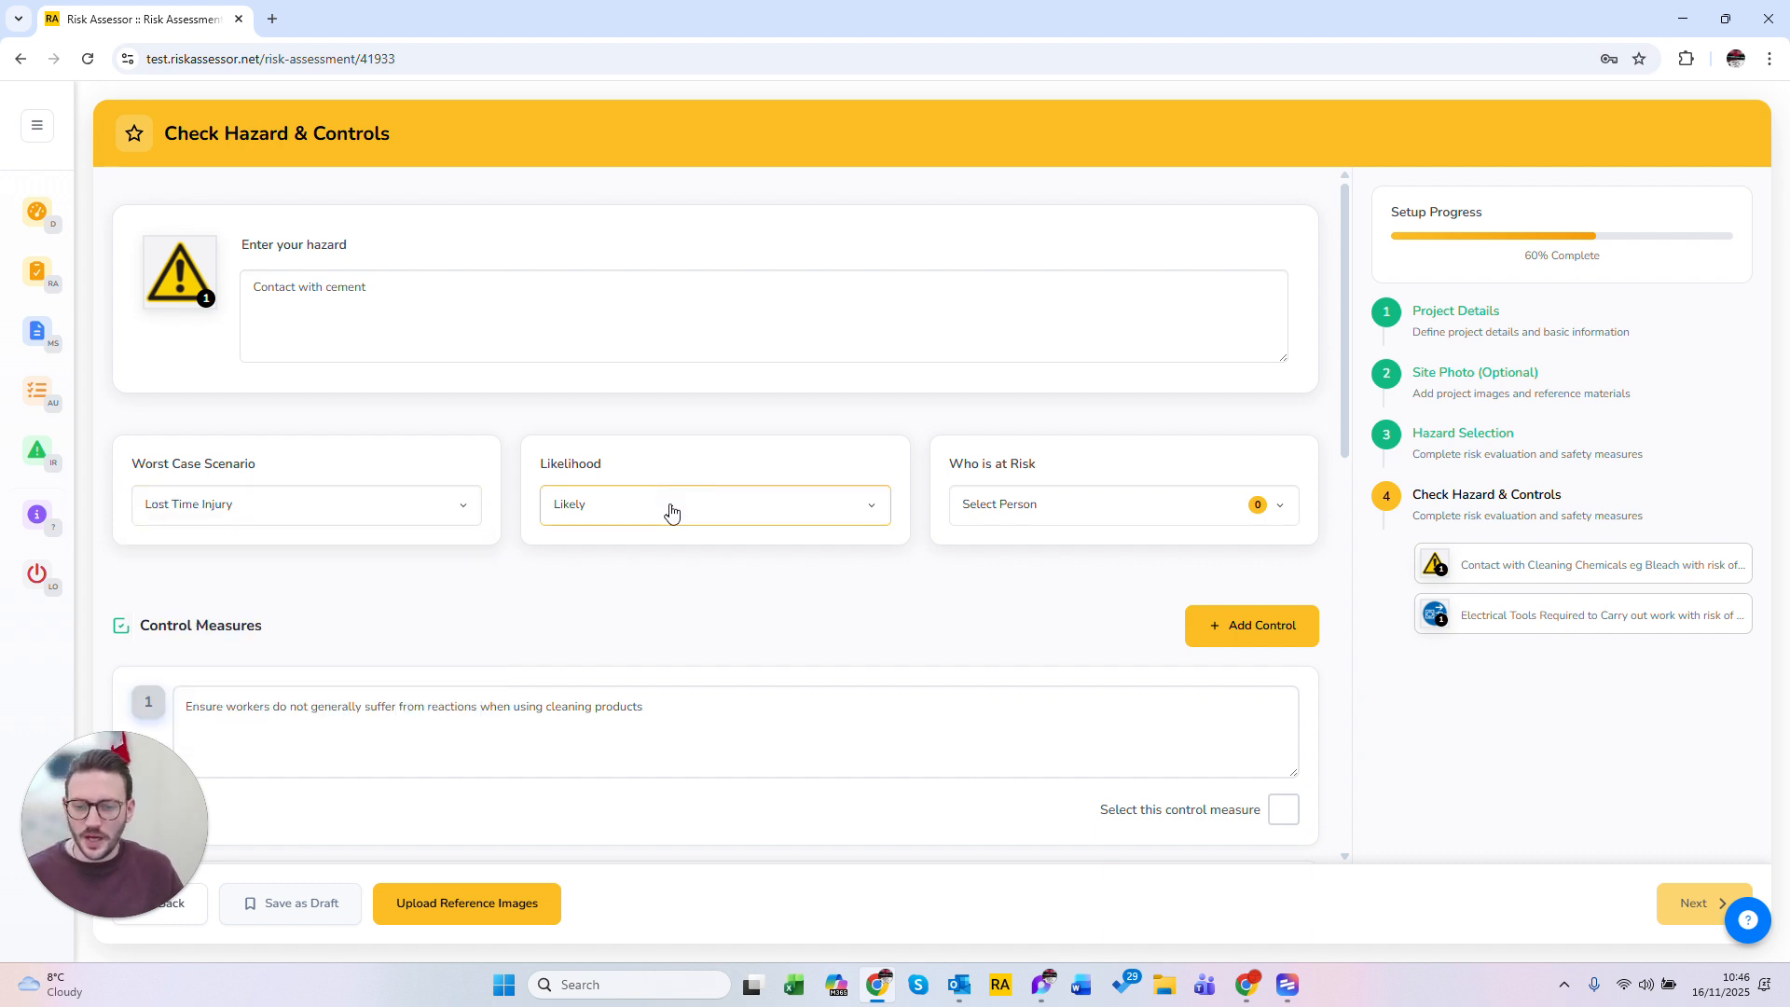
# Step: Mark Contractor and Employee as the people at risk and save
pyautogui.click(1064, 516)
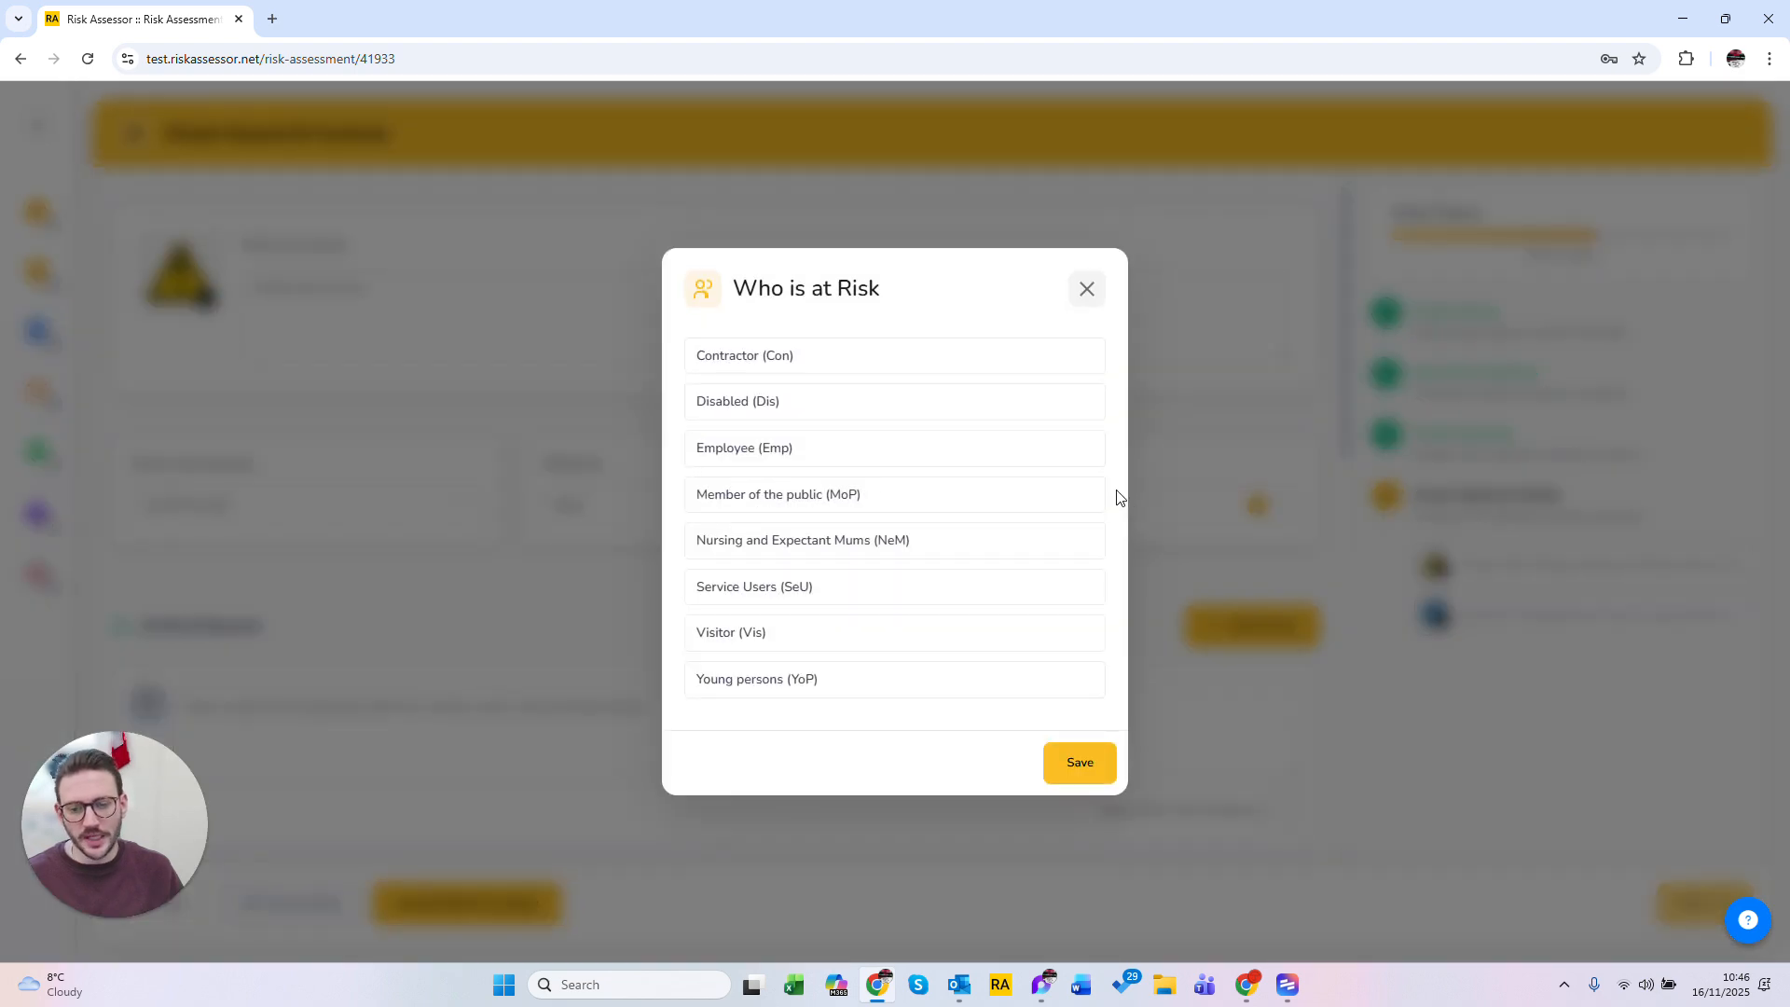
pyautogui.click(811, 464)
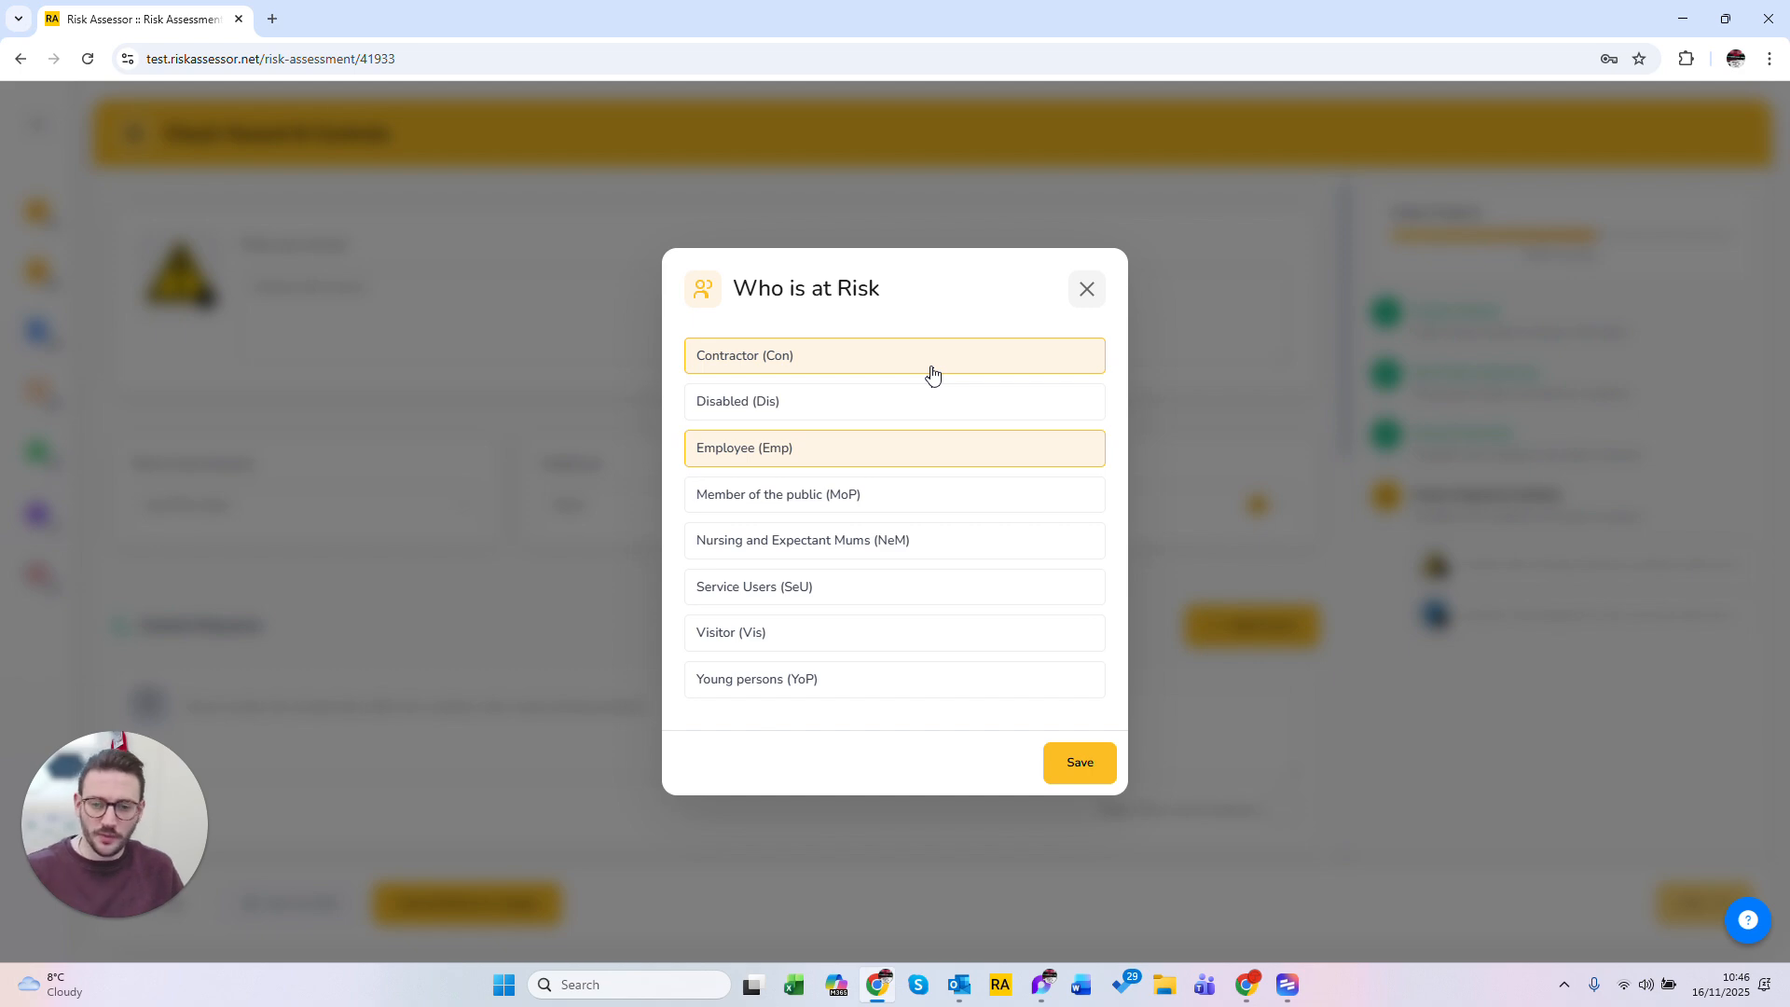
pyautogui.click(1081, 770)
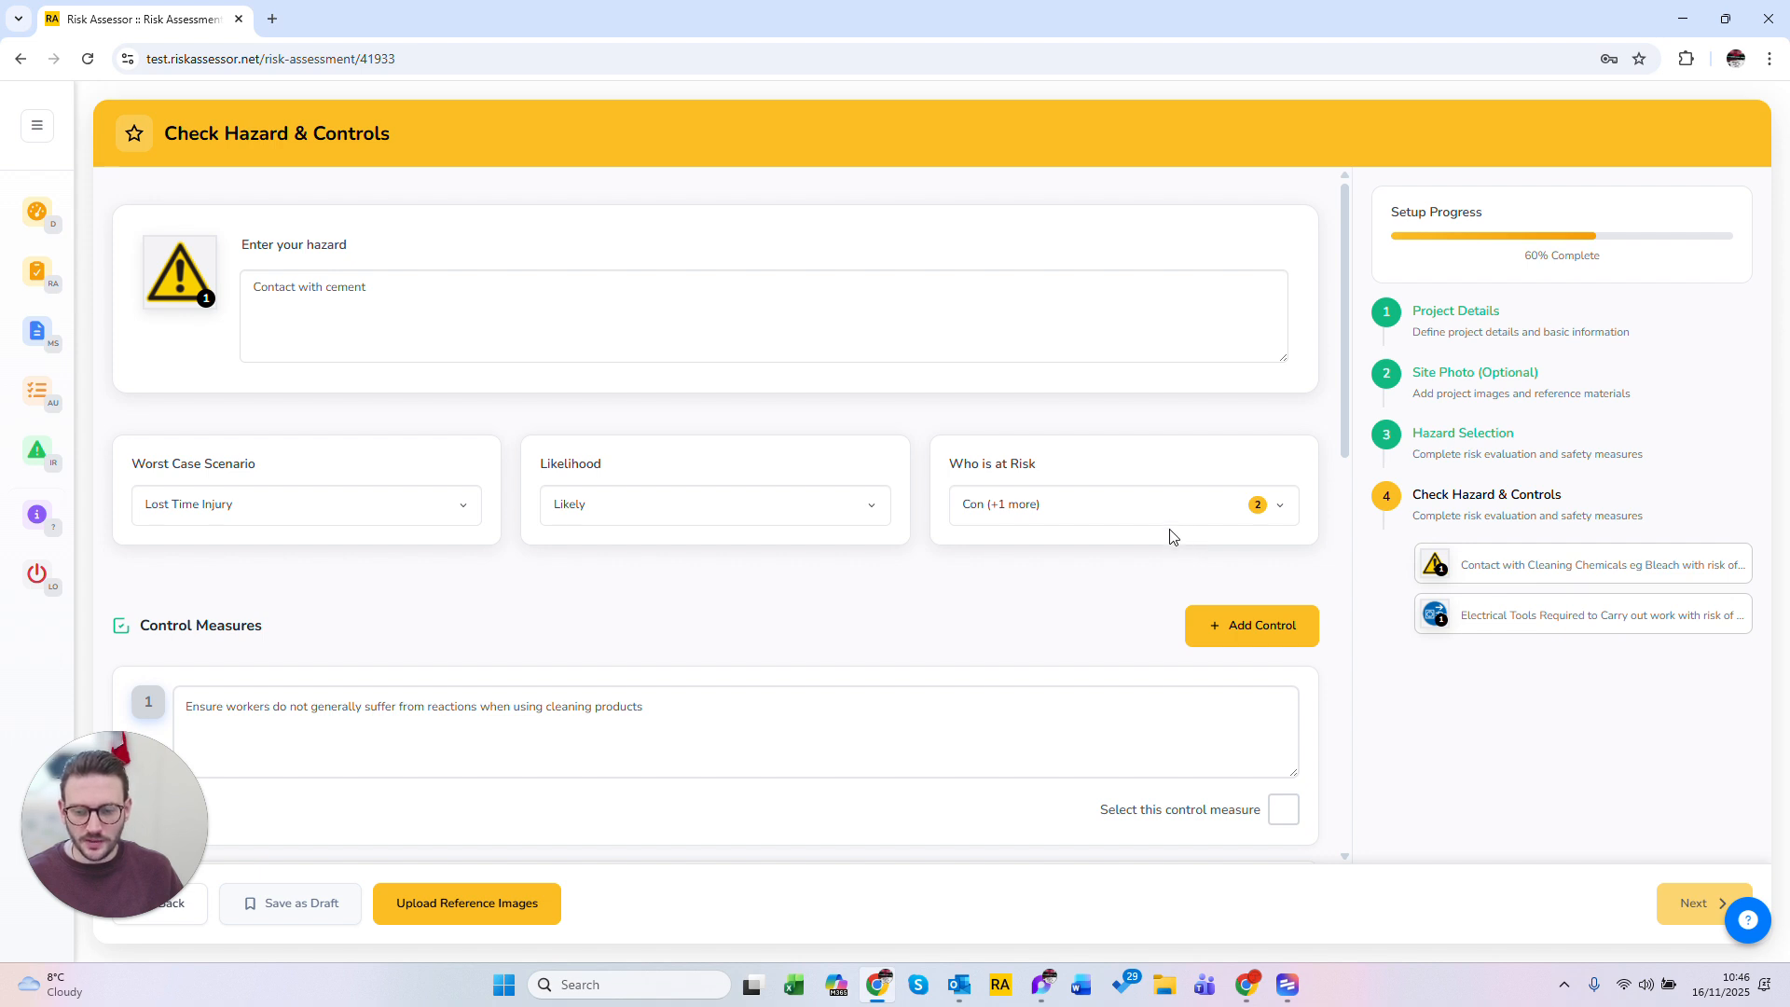
# Step: Enter Example as the text of the seventh control measure
pyautogui.scroll(-3, 1171, 537)
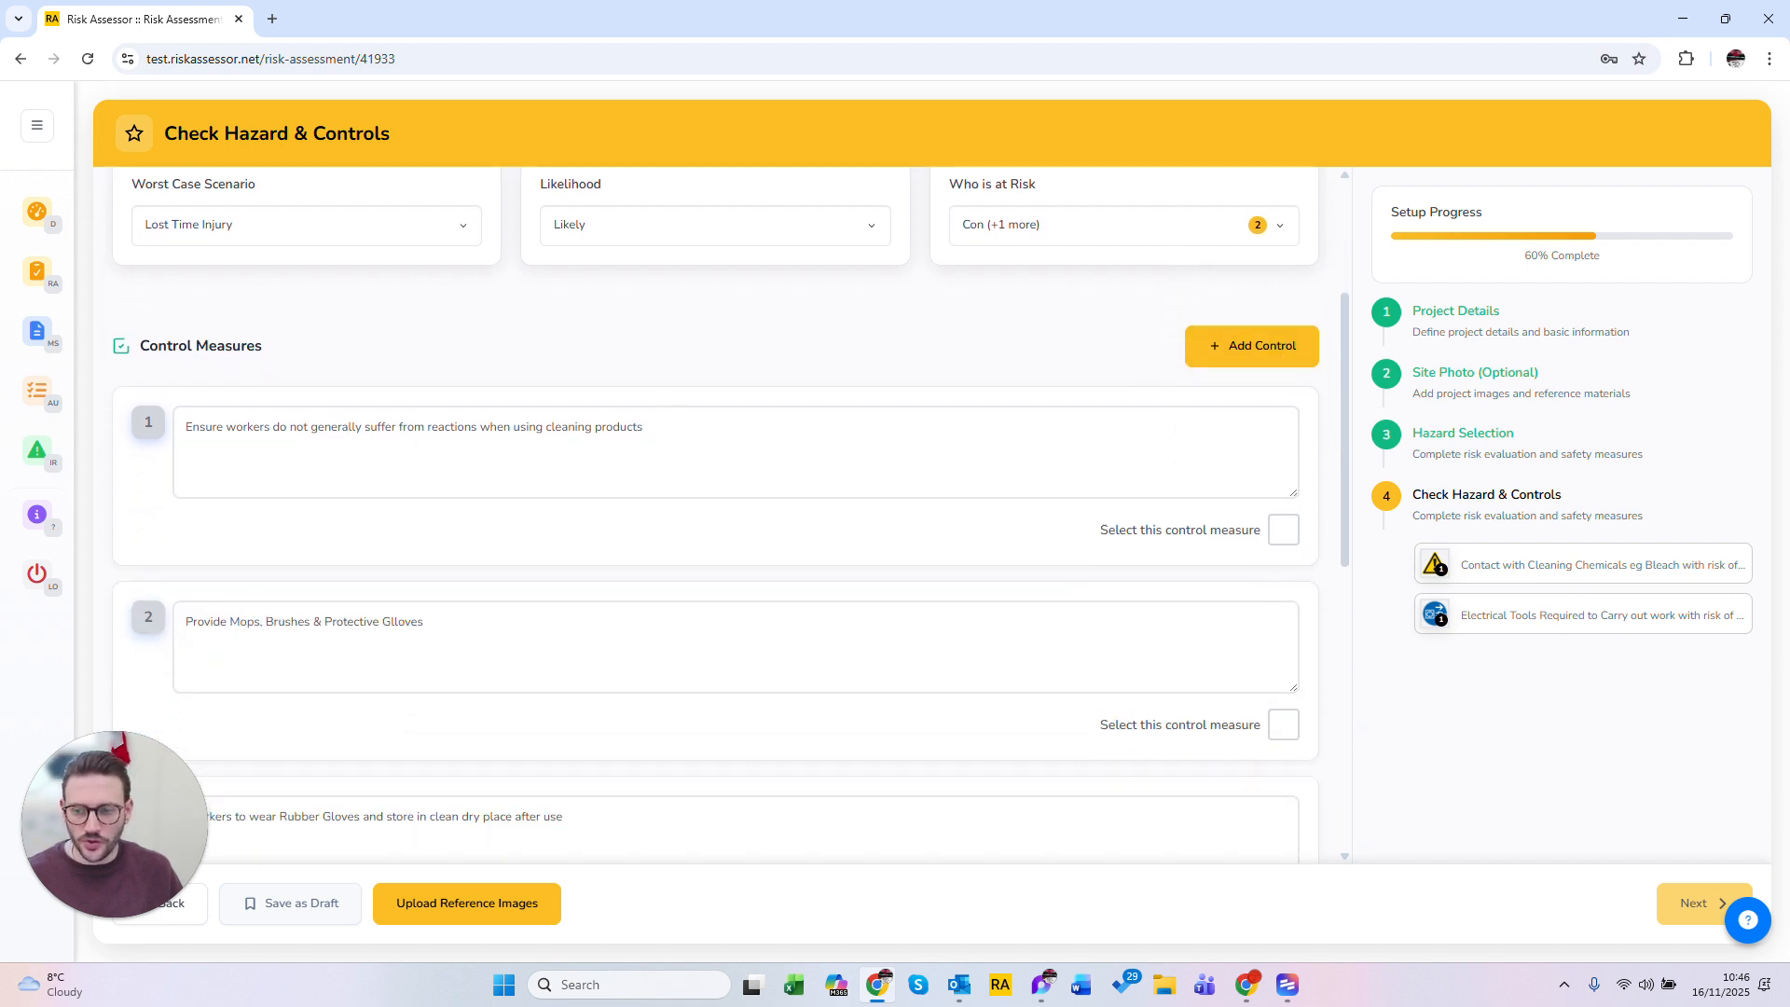
pyautogui.scroll(-7, 1023, 576)
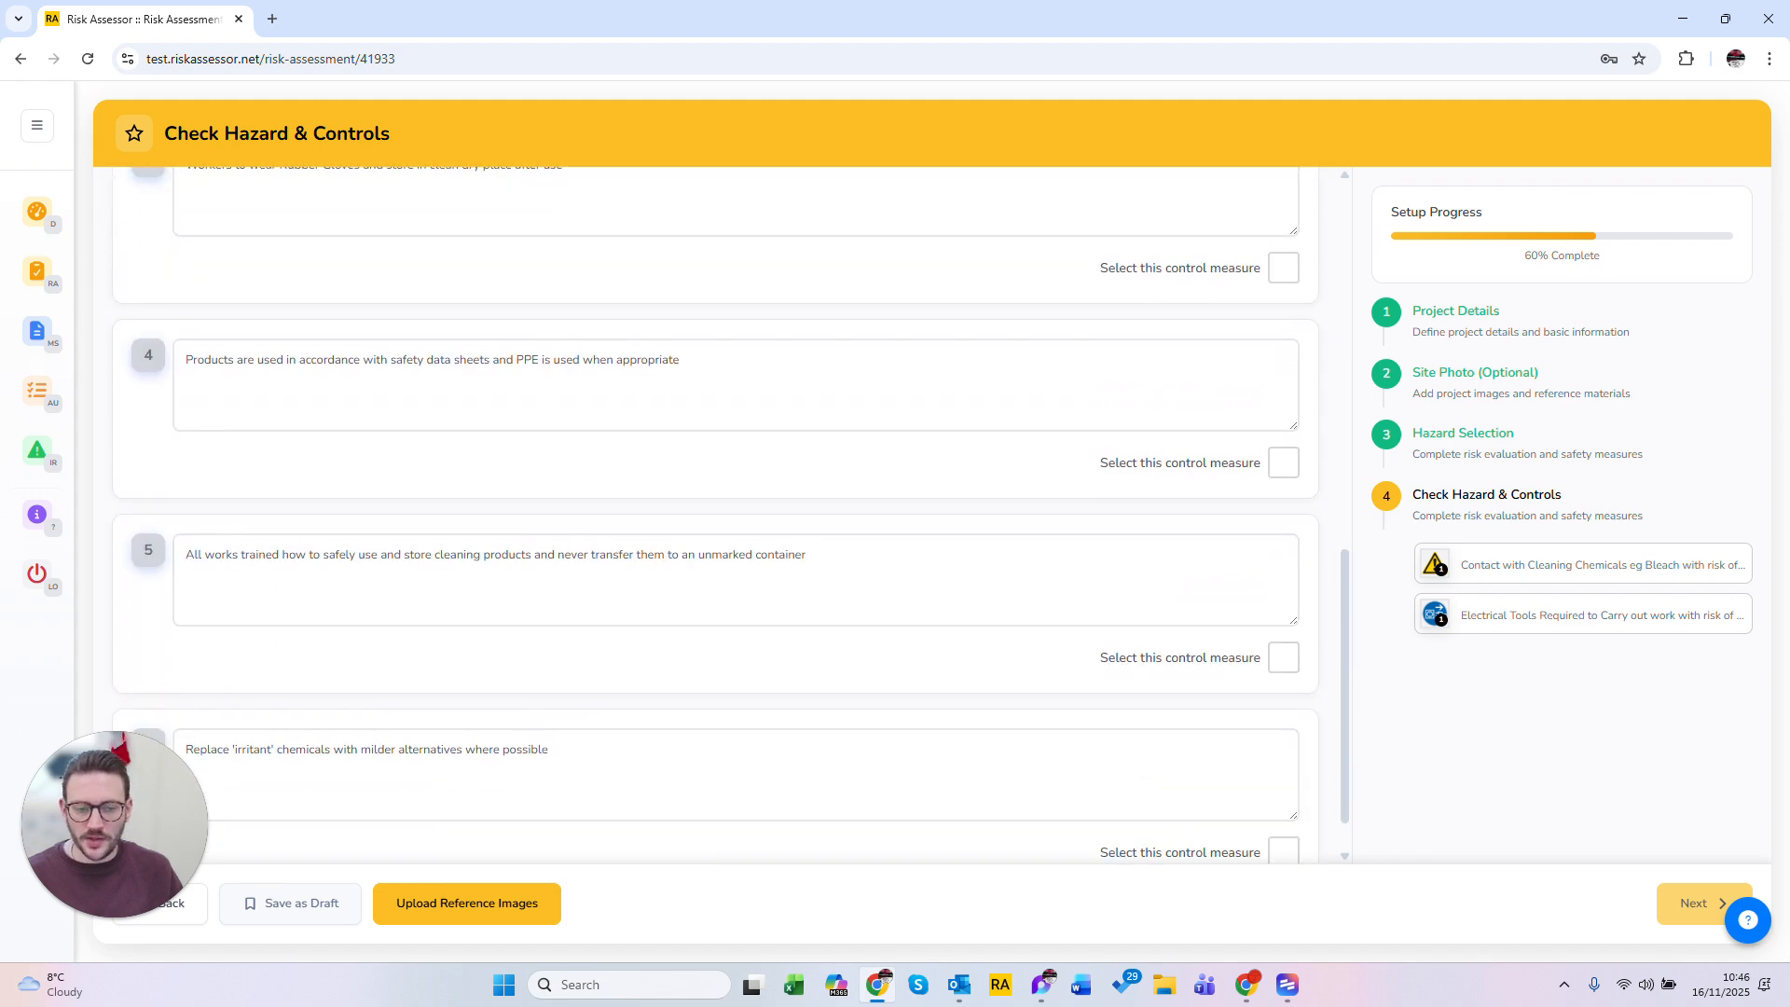
pyautogui.scroll(10, 1023, 576)
pyautogui.click(1287, 626)
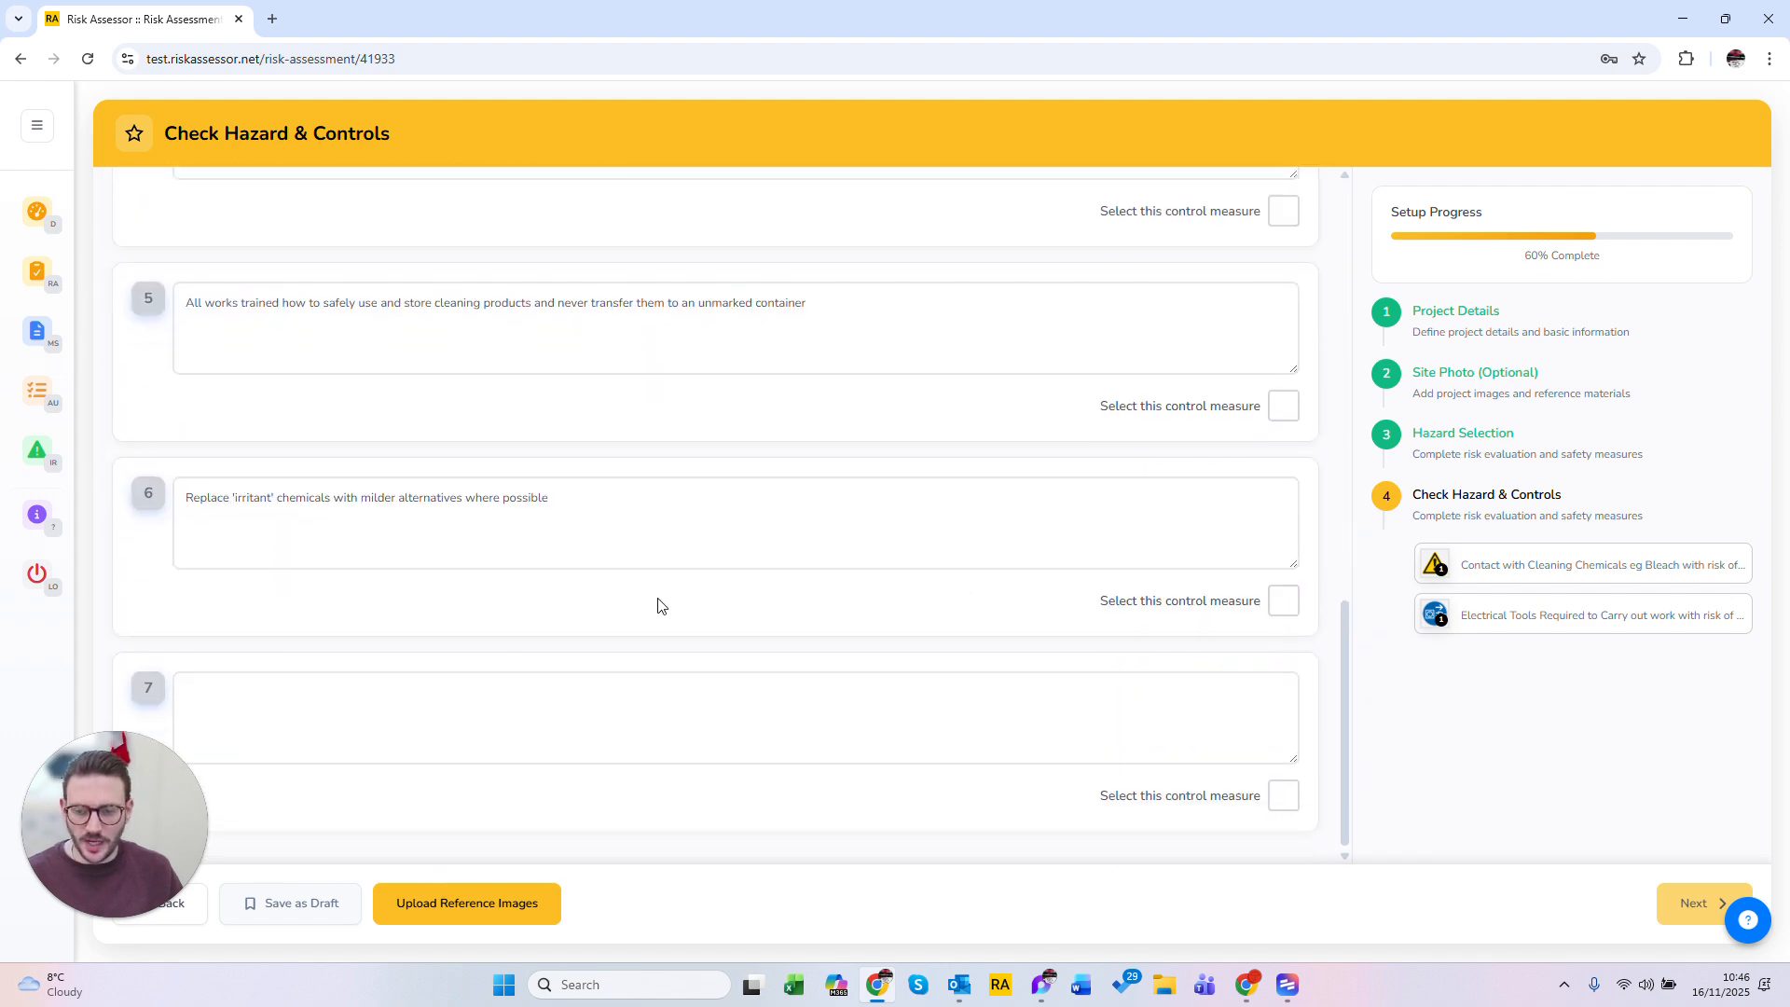
pyautogui.click(213, 736)
pyautogui.write('Example')
pyautogui.click(639, 823)
# Step: Replace the ending of control measure 1 with Cement
pyautogui.scroll(10, 671, 820)
pyautogui.scroll(-4, 664, 746)
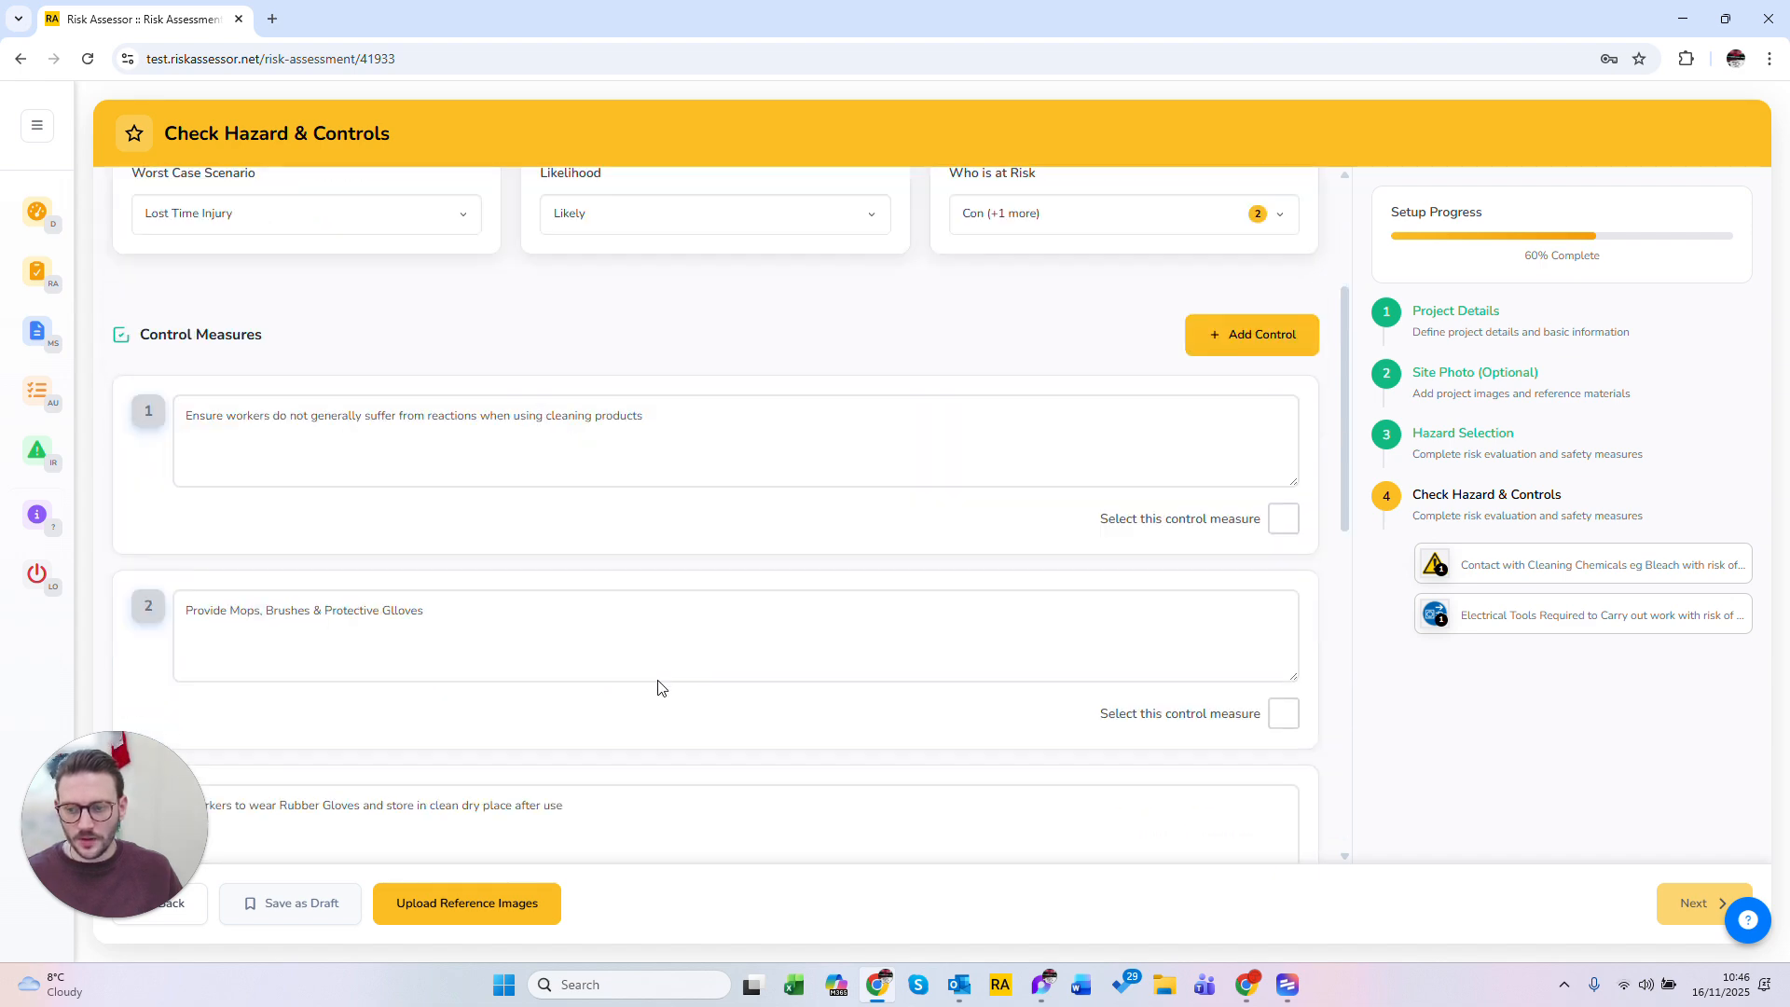
pyautogui.moveTo(642, 334); pyautogui.dragTo(546, 334)
pyautogui.write('Cement')
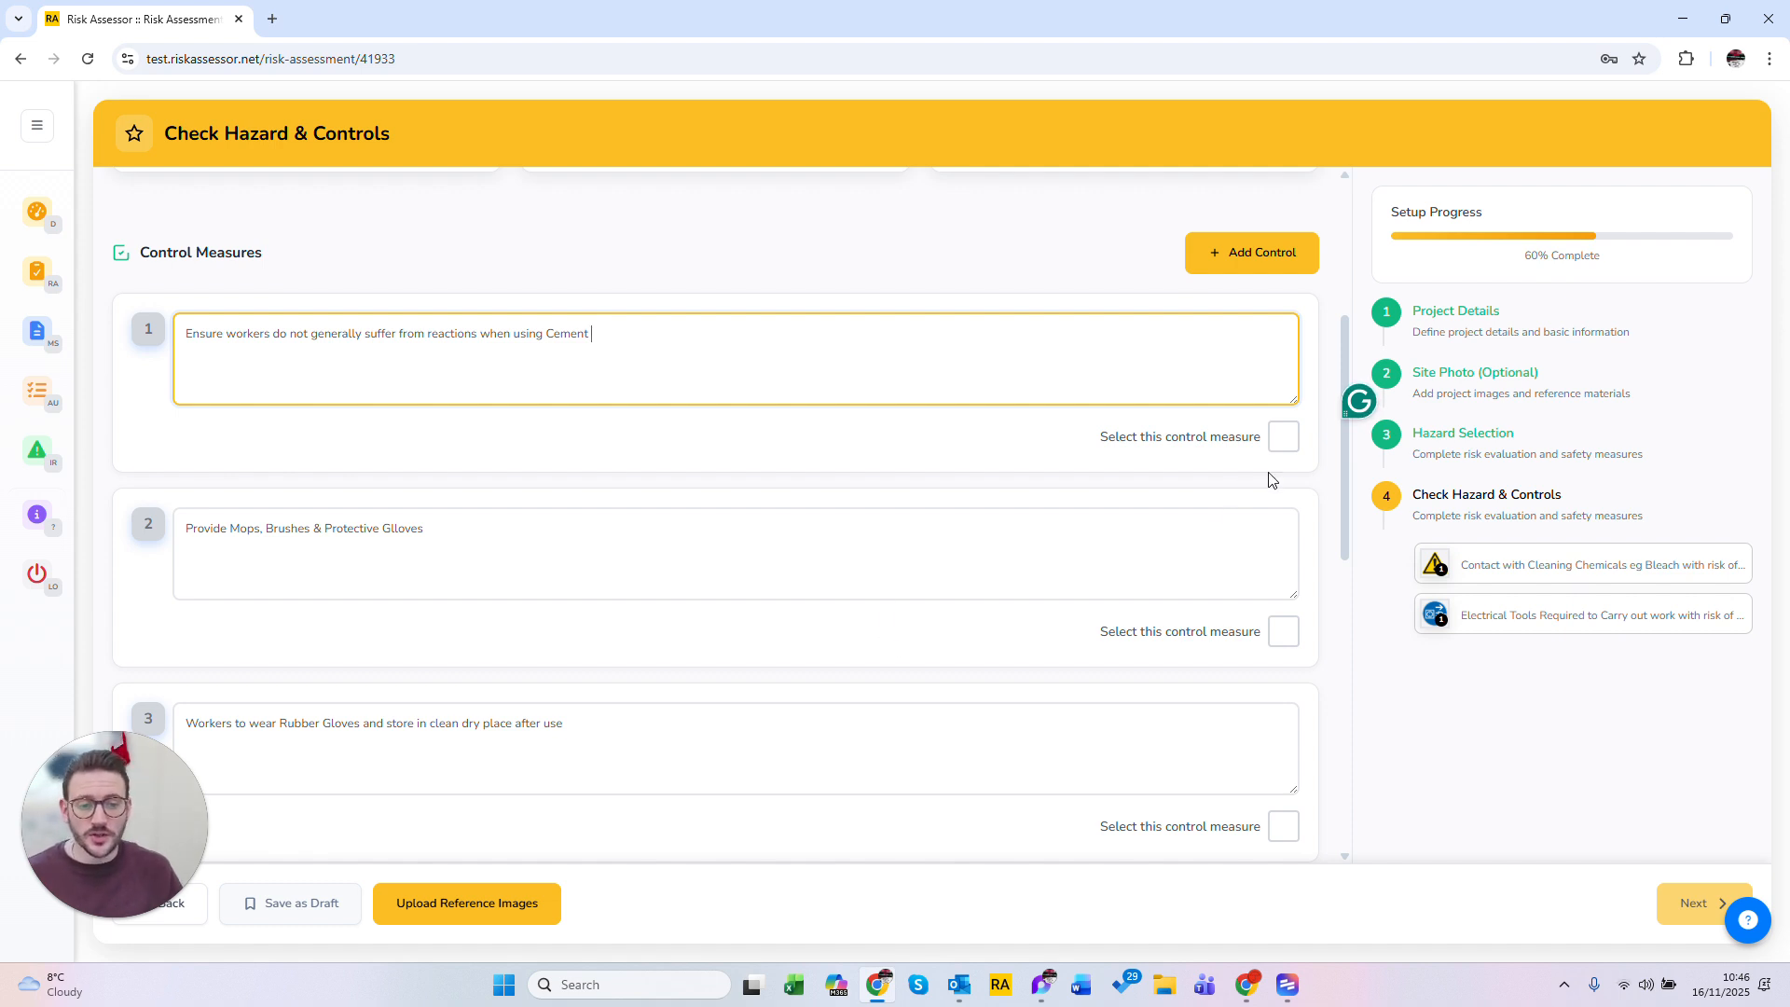
# Step: Select control measures 1 and 3
pyautogui.click(1283, 449)
pyautogui.click(1283, 448)
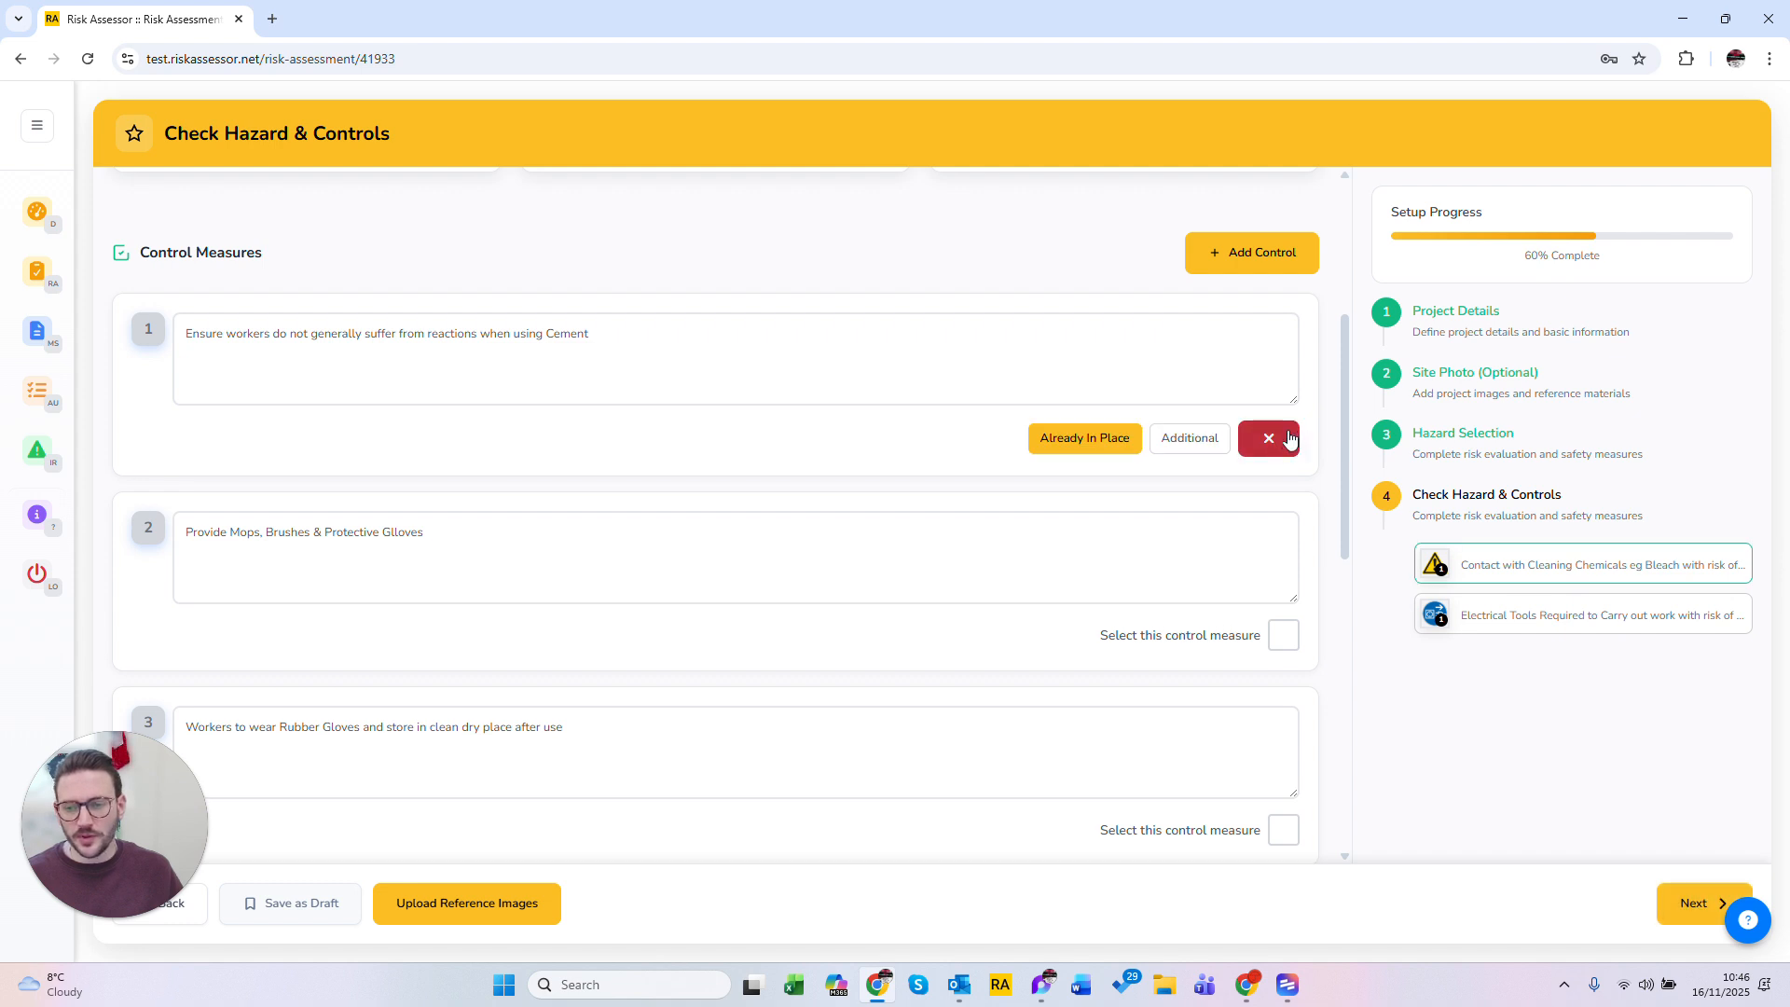
pyautogui.click(1283, 829)
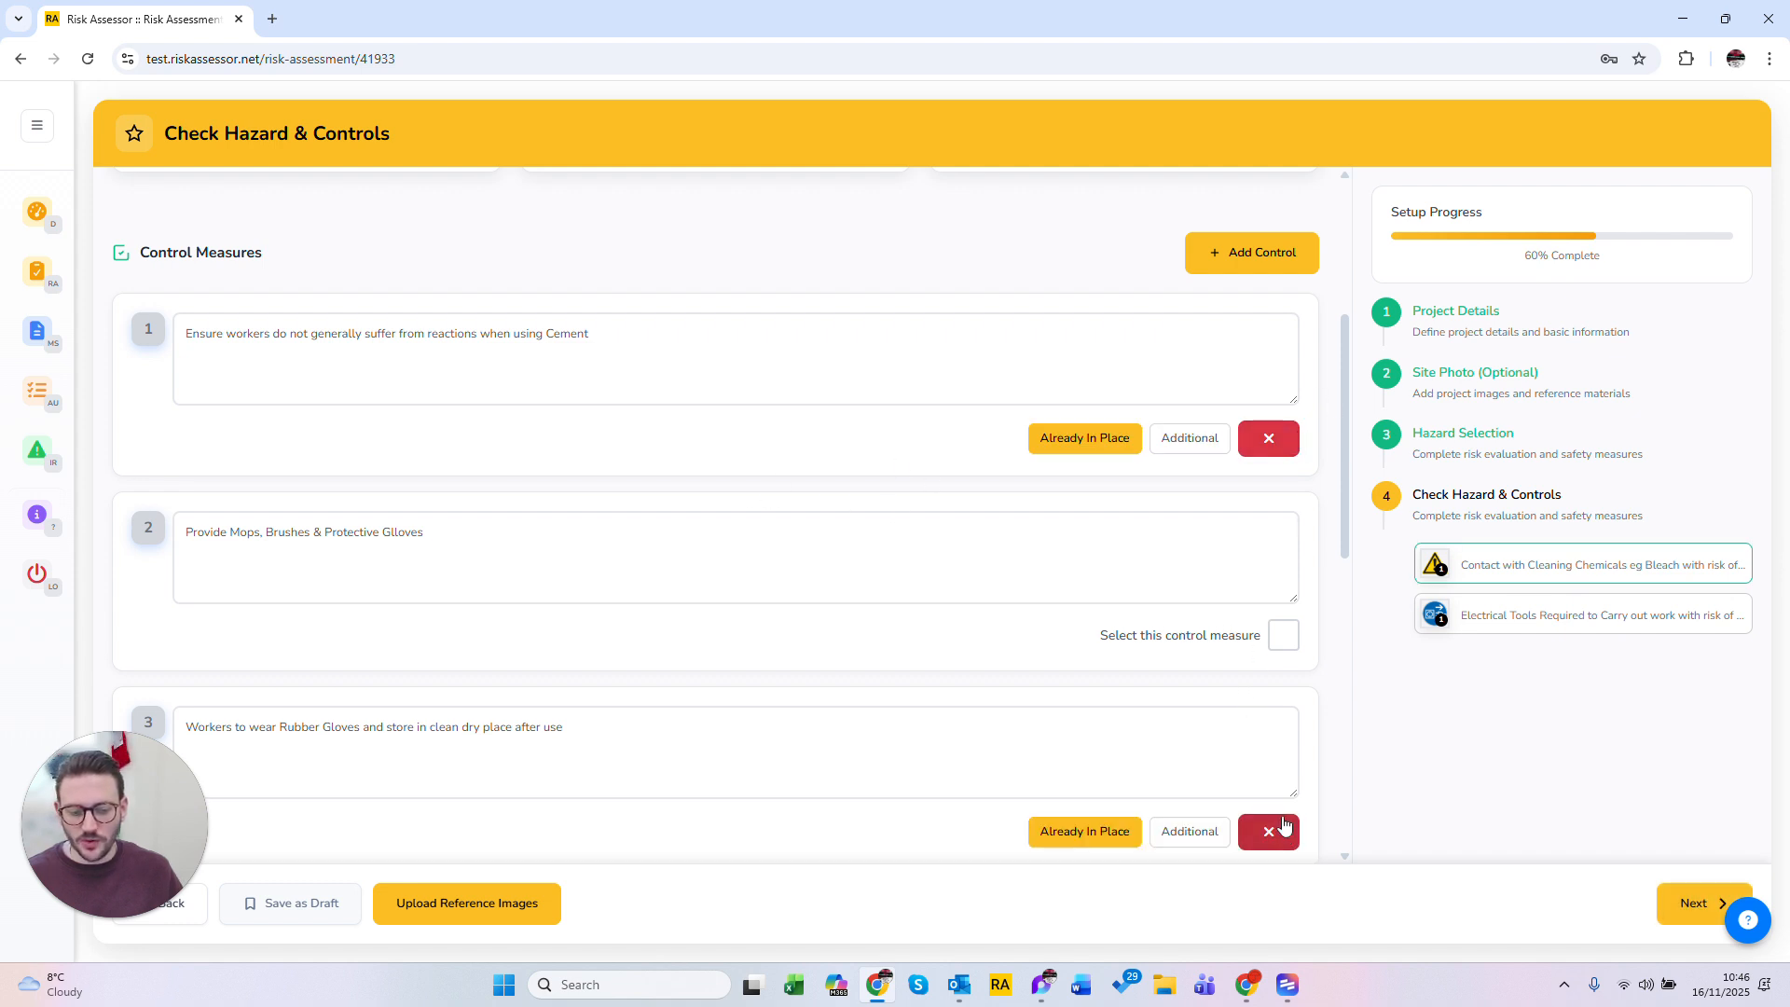
# Step: Mark control measure 1 as Additional
pyautogui.scroll(-1, 1283, 828)
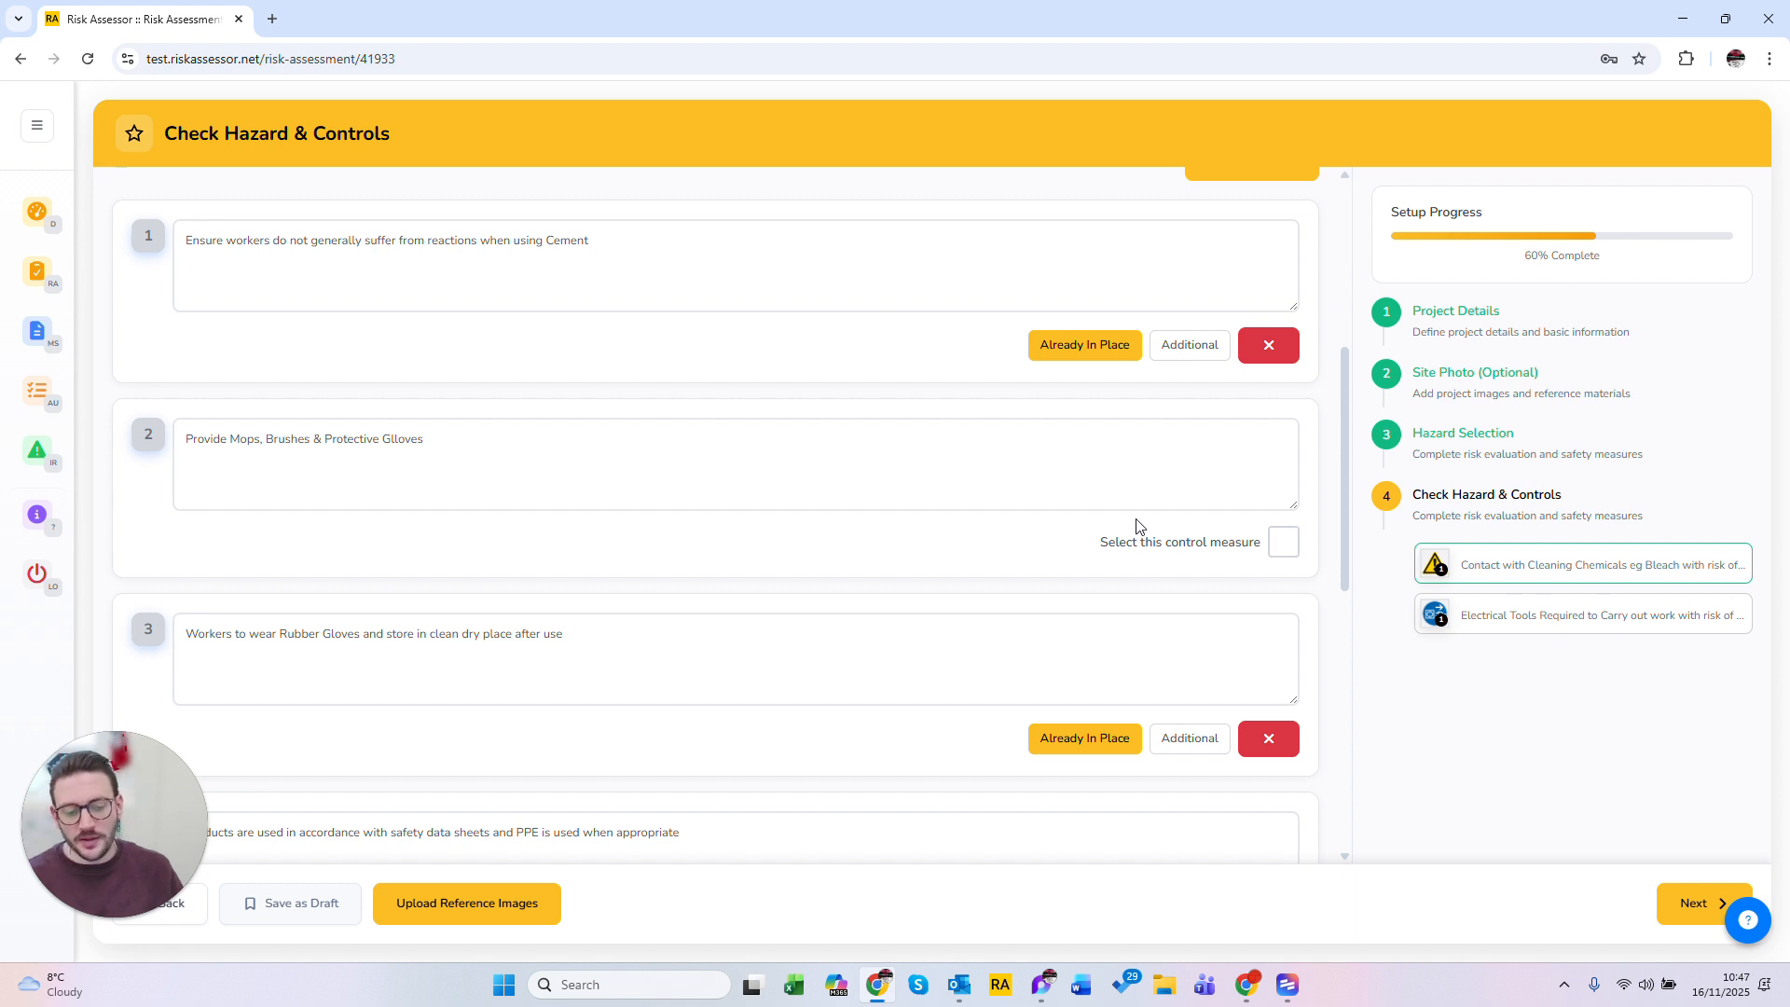
pyautogui.scroll(2, 1128, 528)
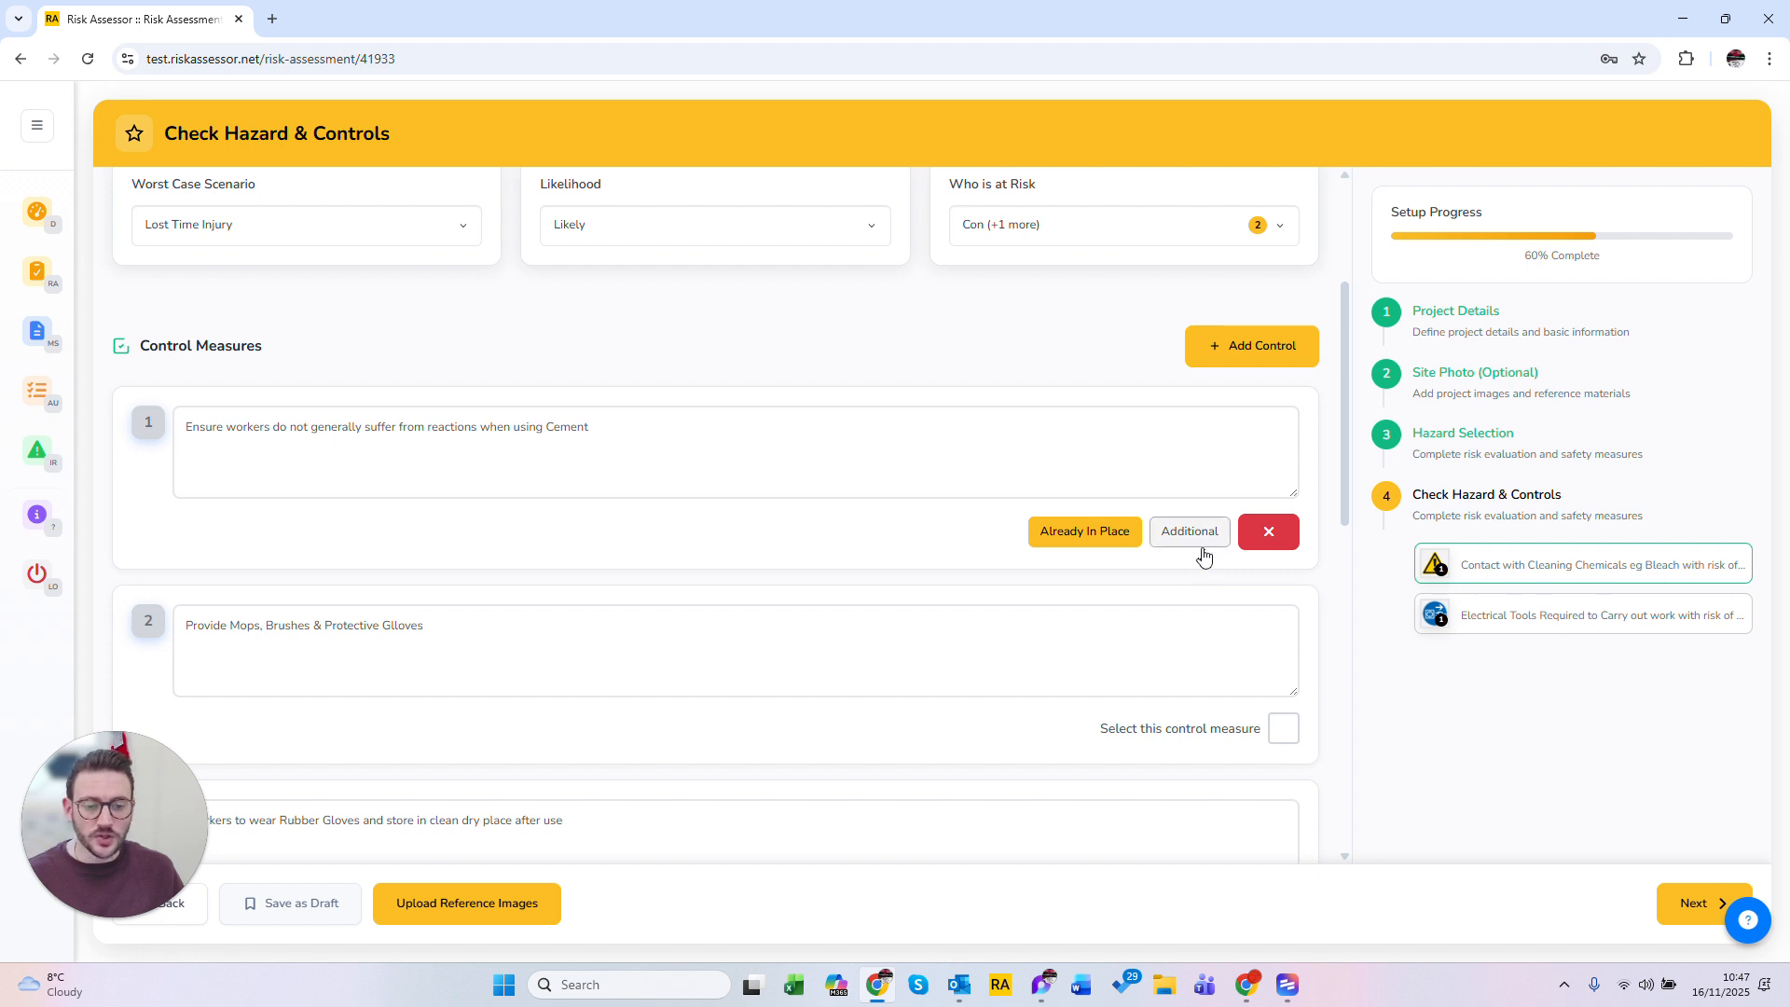
pyautogui.moveTo(593, 427); pyautogui.dragTo(146, 487)
pyautogui.click(845, 540)
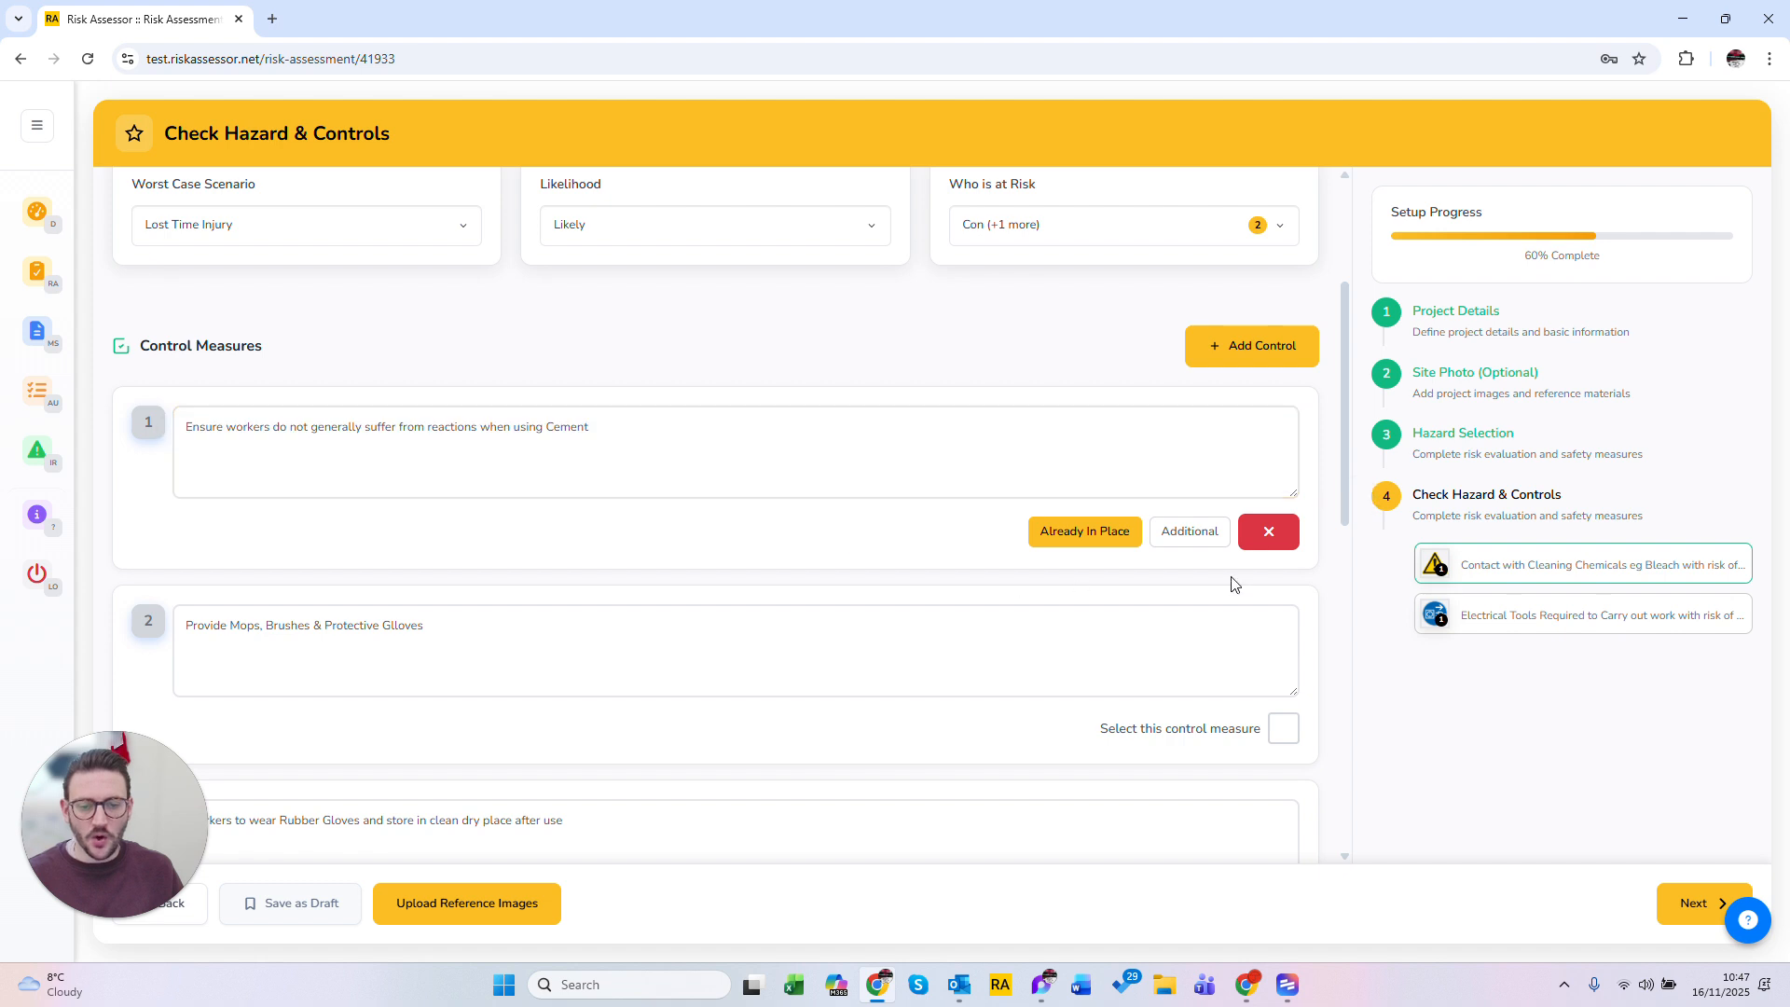
pyautogui.click(1193, 532)
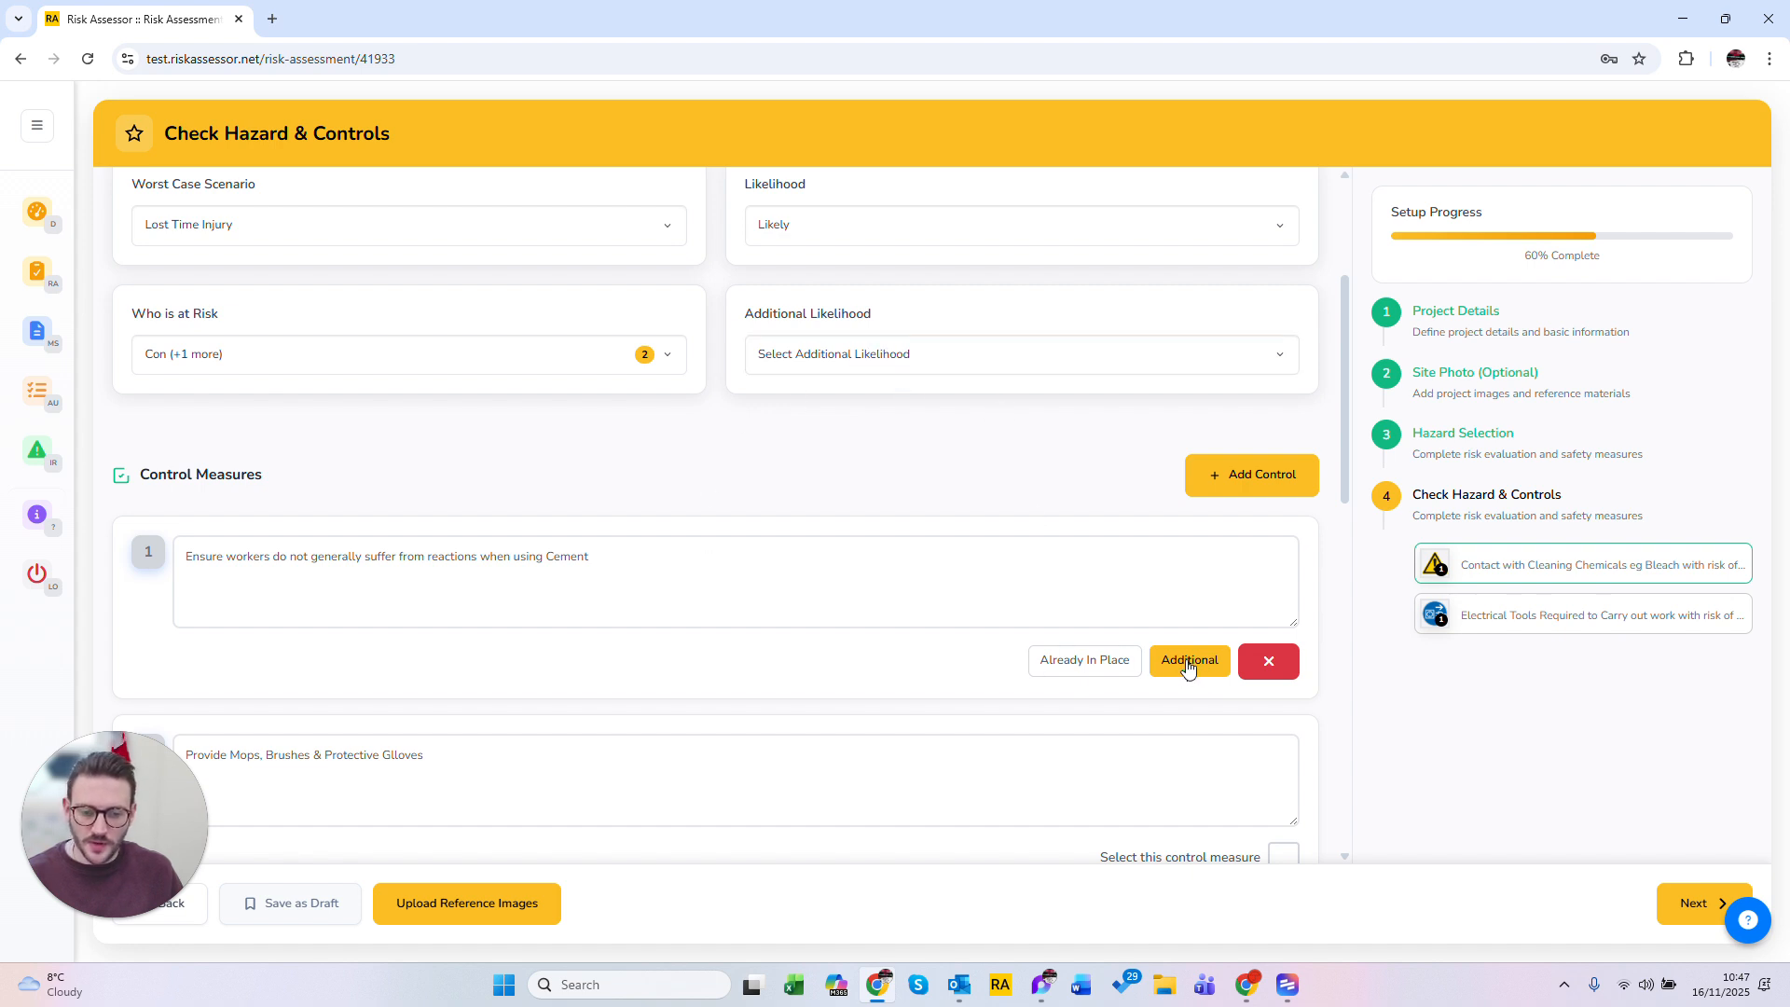
# Step: Set the additional likelihood to Unlikely
pyautogui.moveTo(747, 314); pyautogui.dragTo(948, 328)
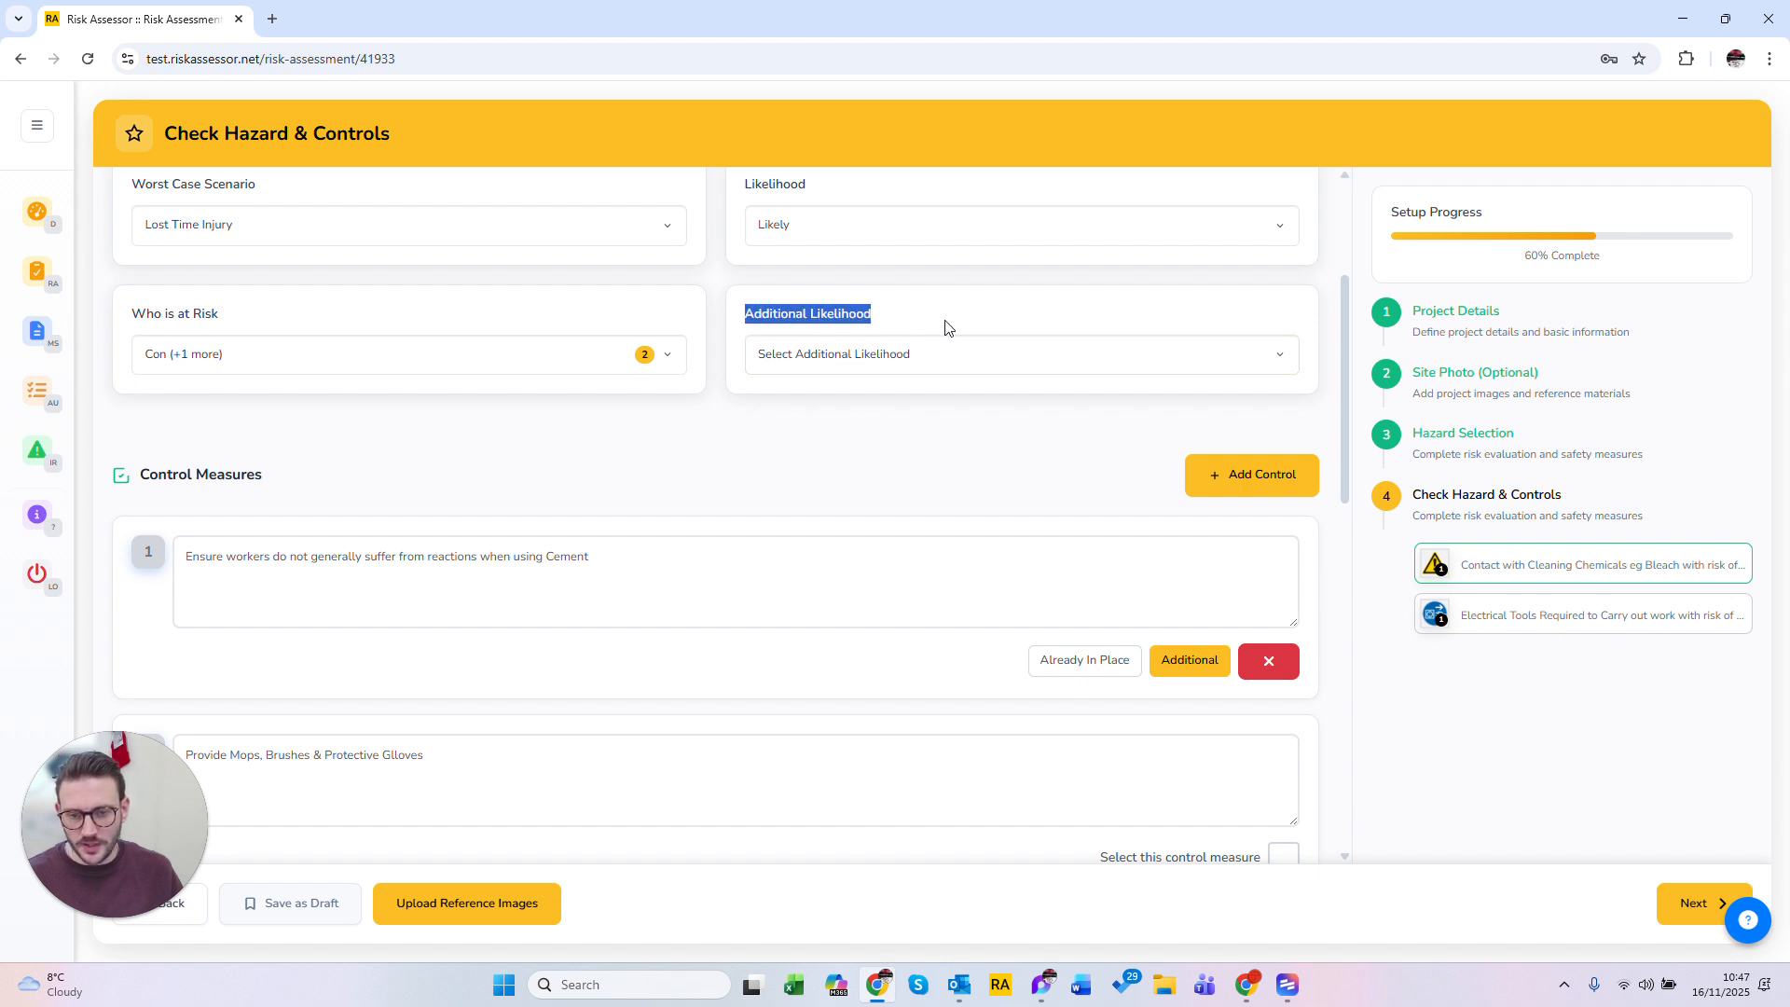
pyautogui.click(931, 360)
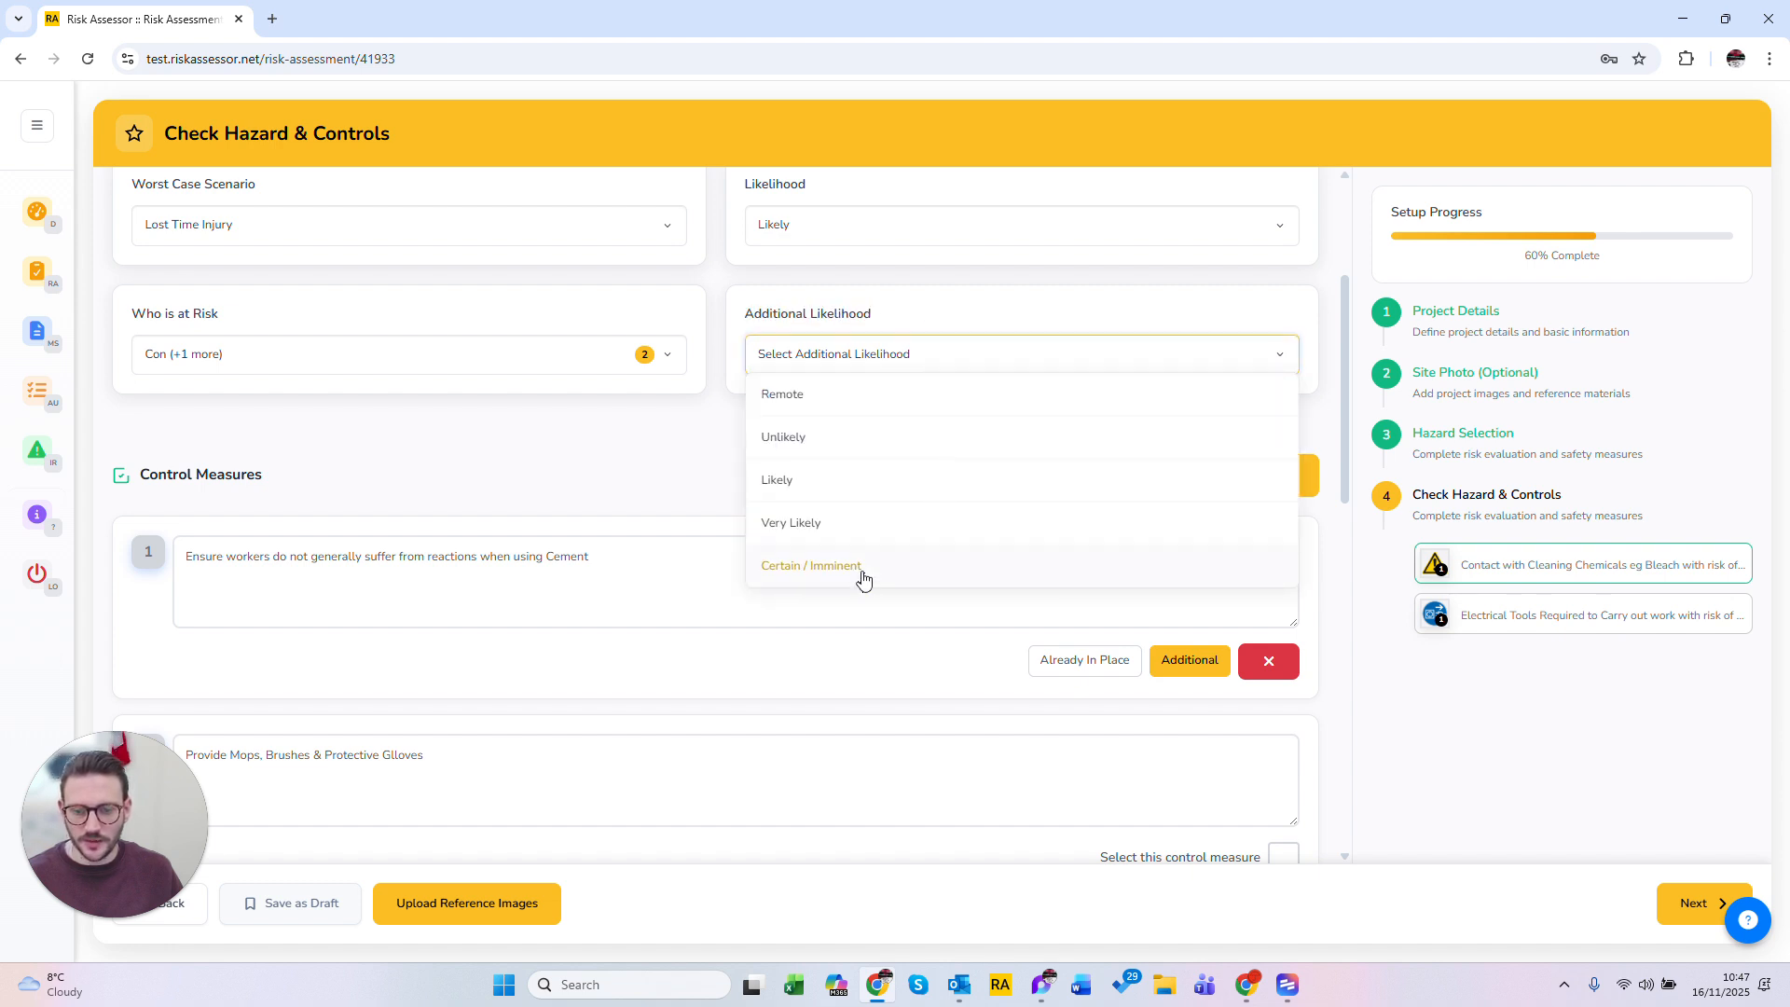
pyautogui.click(851, 434)
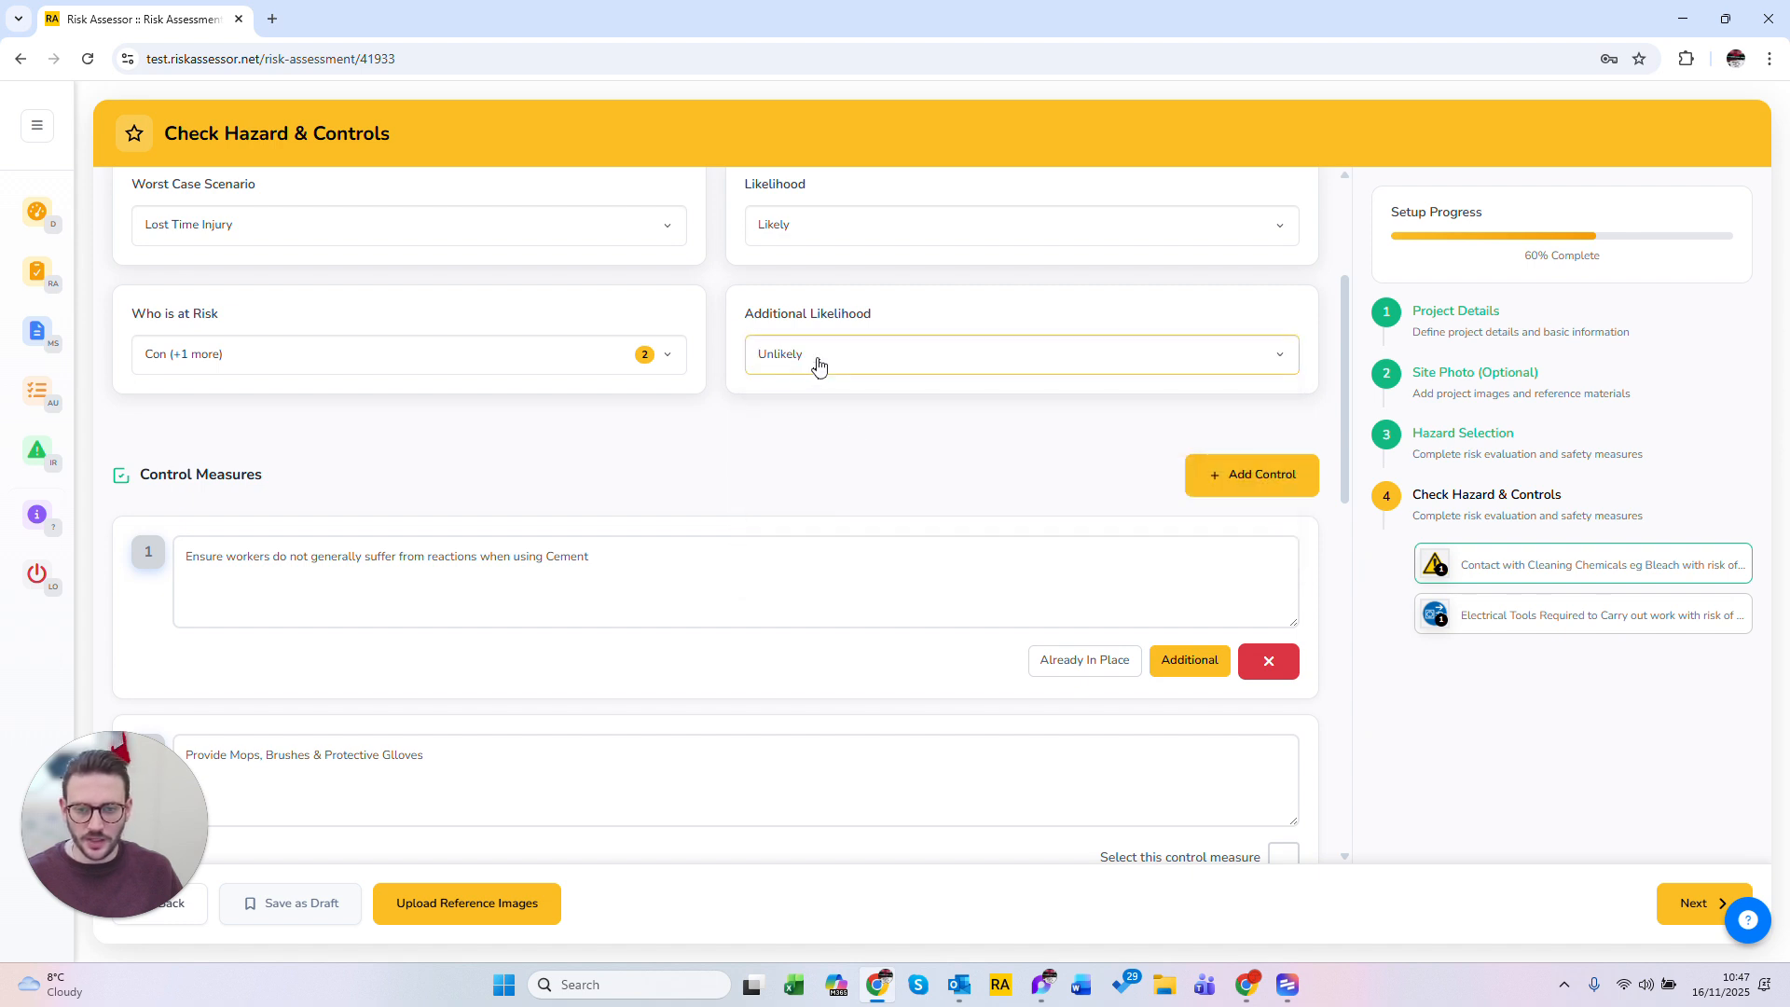
# Step: Select control measure 4 as already in place
pyautogui.scroll(-4, 1181, 663)
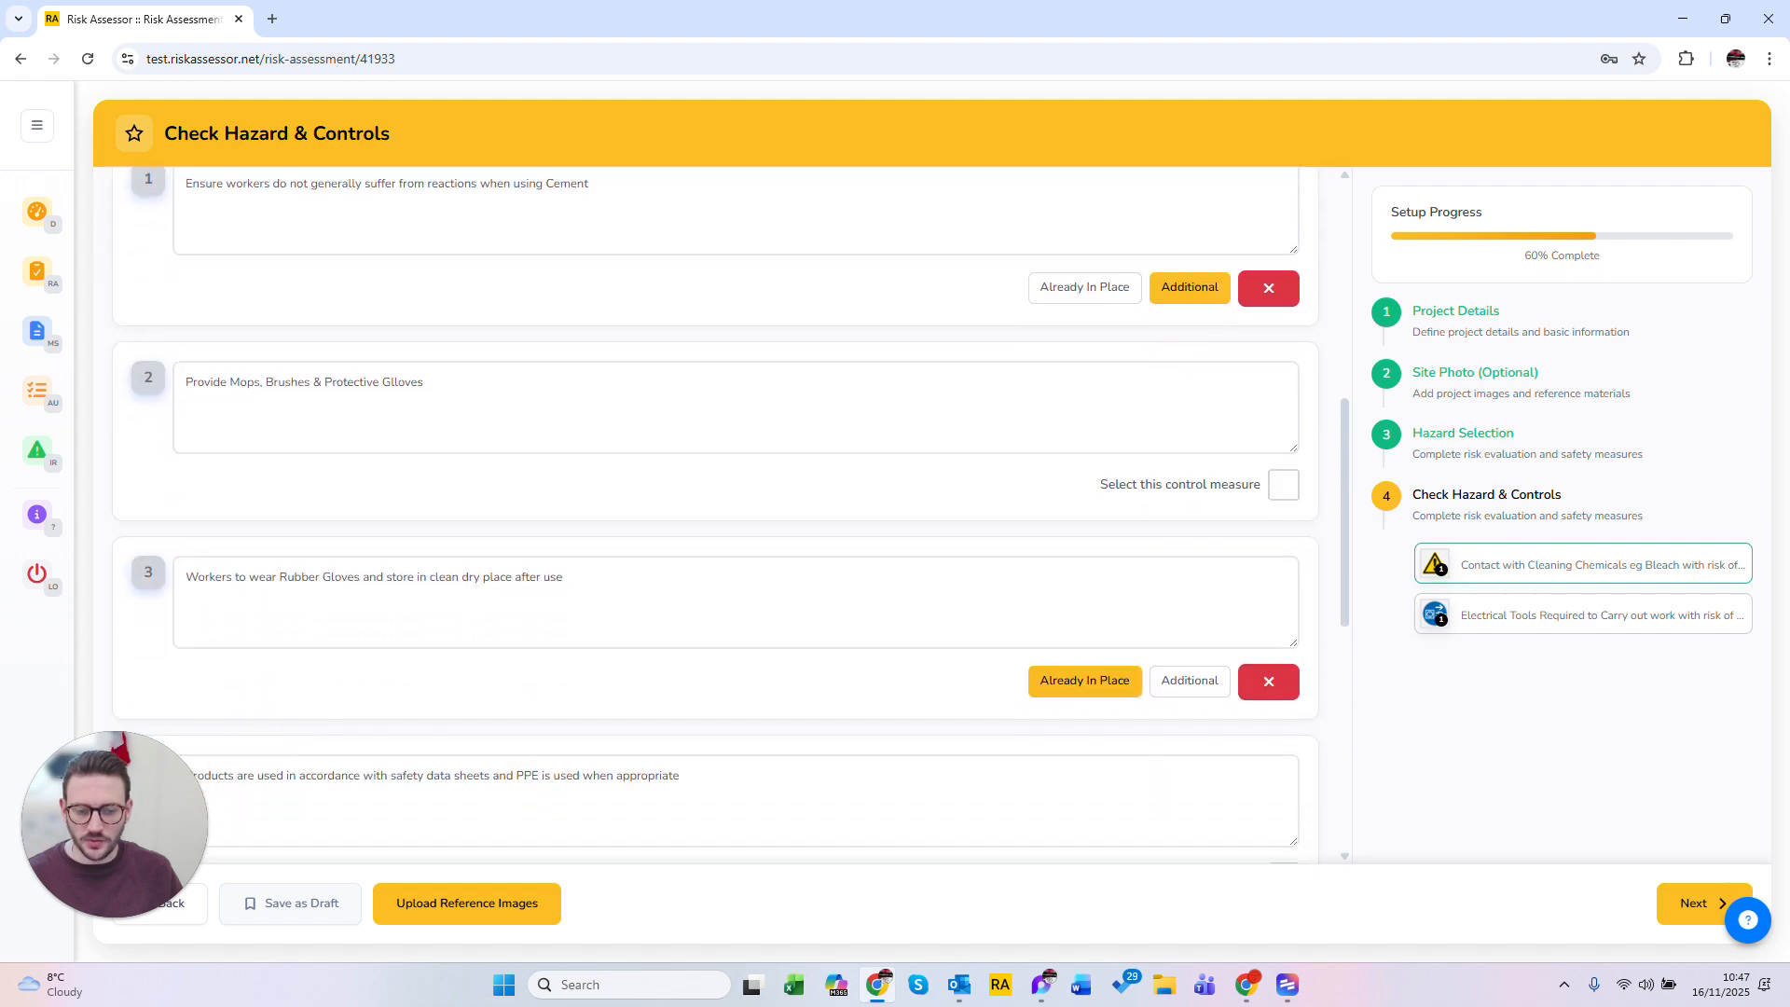
pyautogui.scroll(-2, 1101, 671)
pyautogui.click(1283, 691)
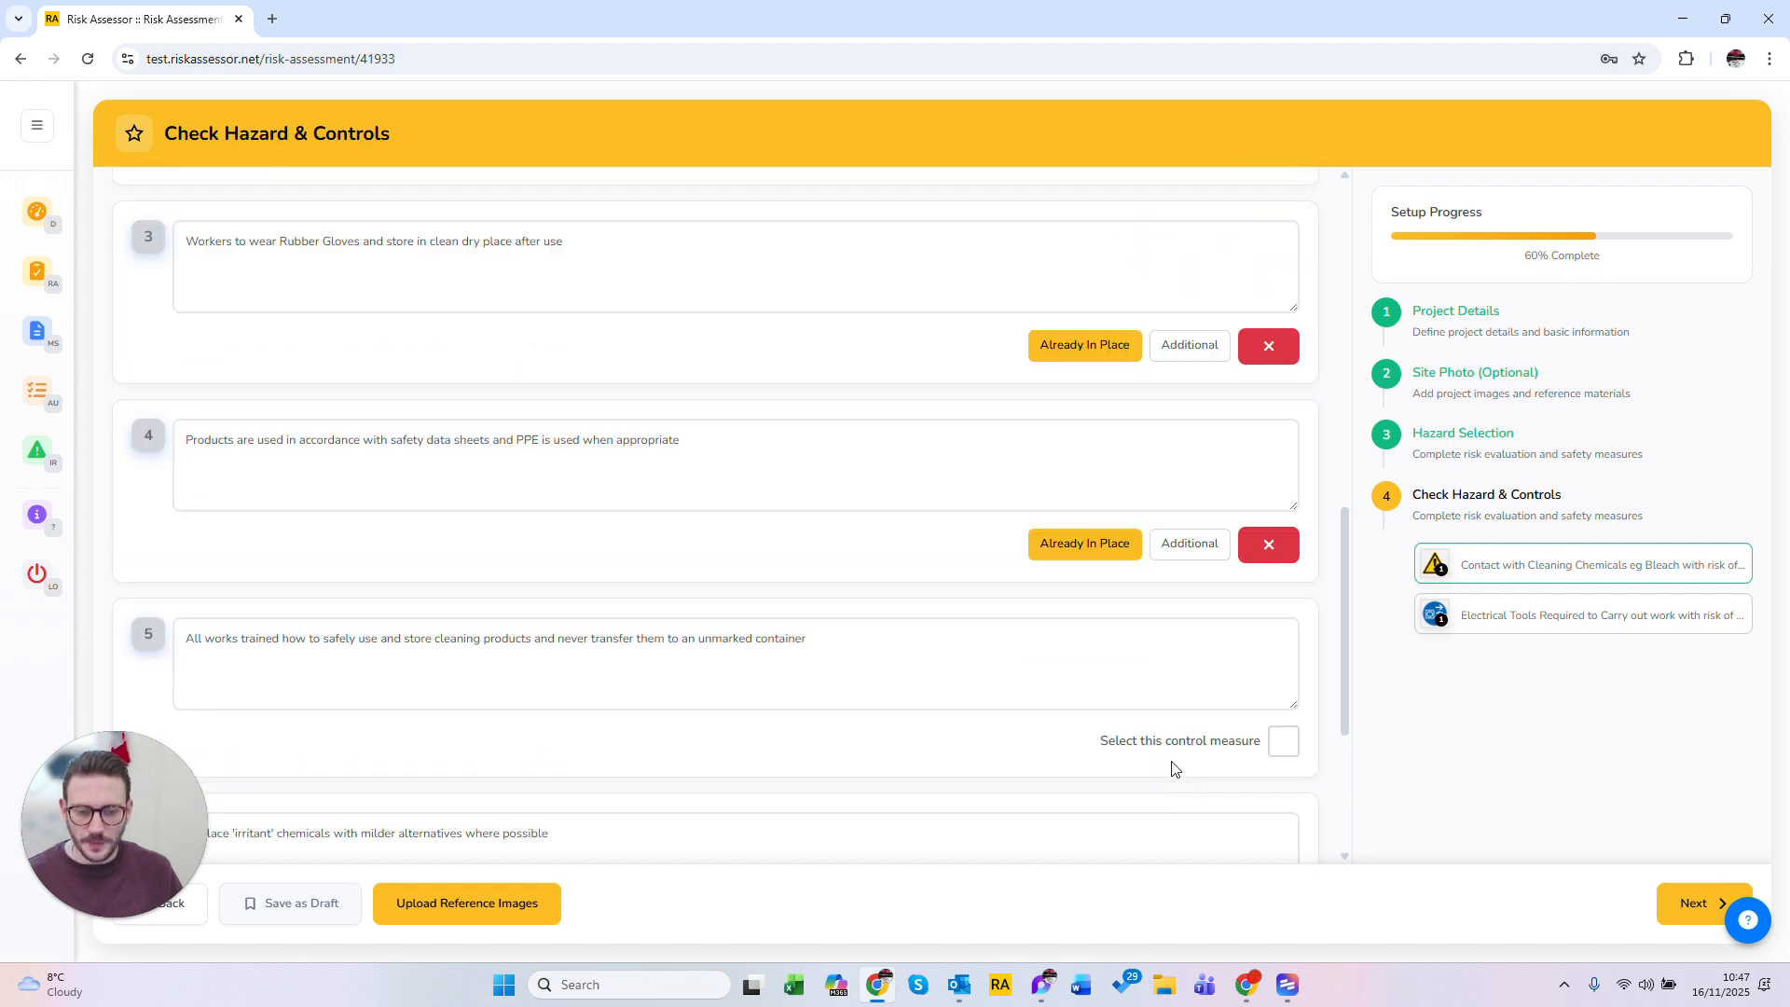
pyautogui.scroll(-3, 1174, 767)
pyautogui.scroll(11, 1172, 757)
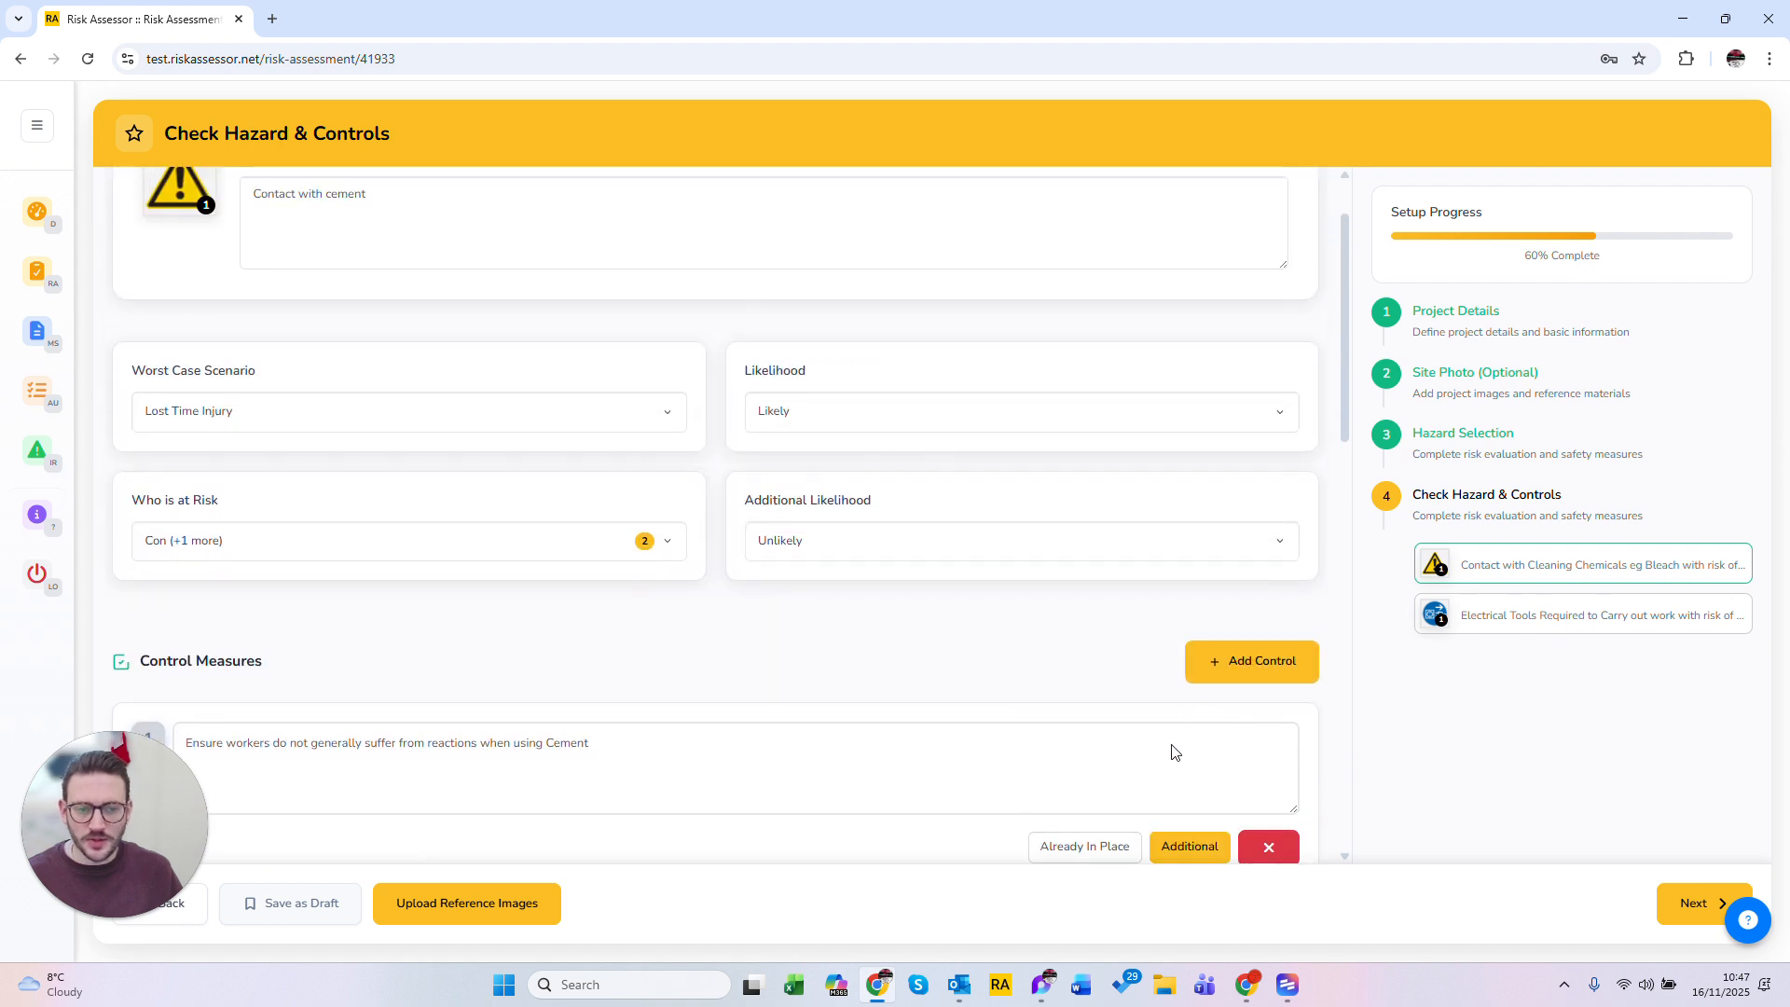
# Step: Move on to the next hazard, the electrical tools hazard
pyautogui.scroll(-1, 1175, 752)
pyautogui.scroll(-1, 1407, 818)
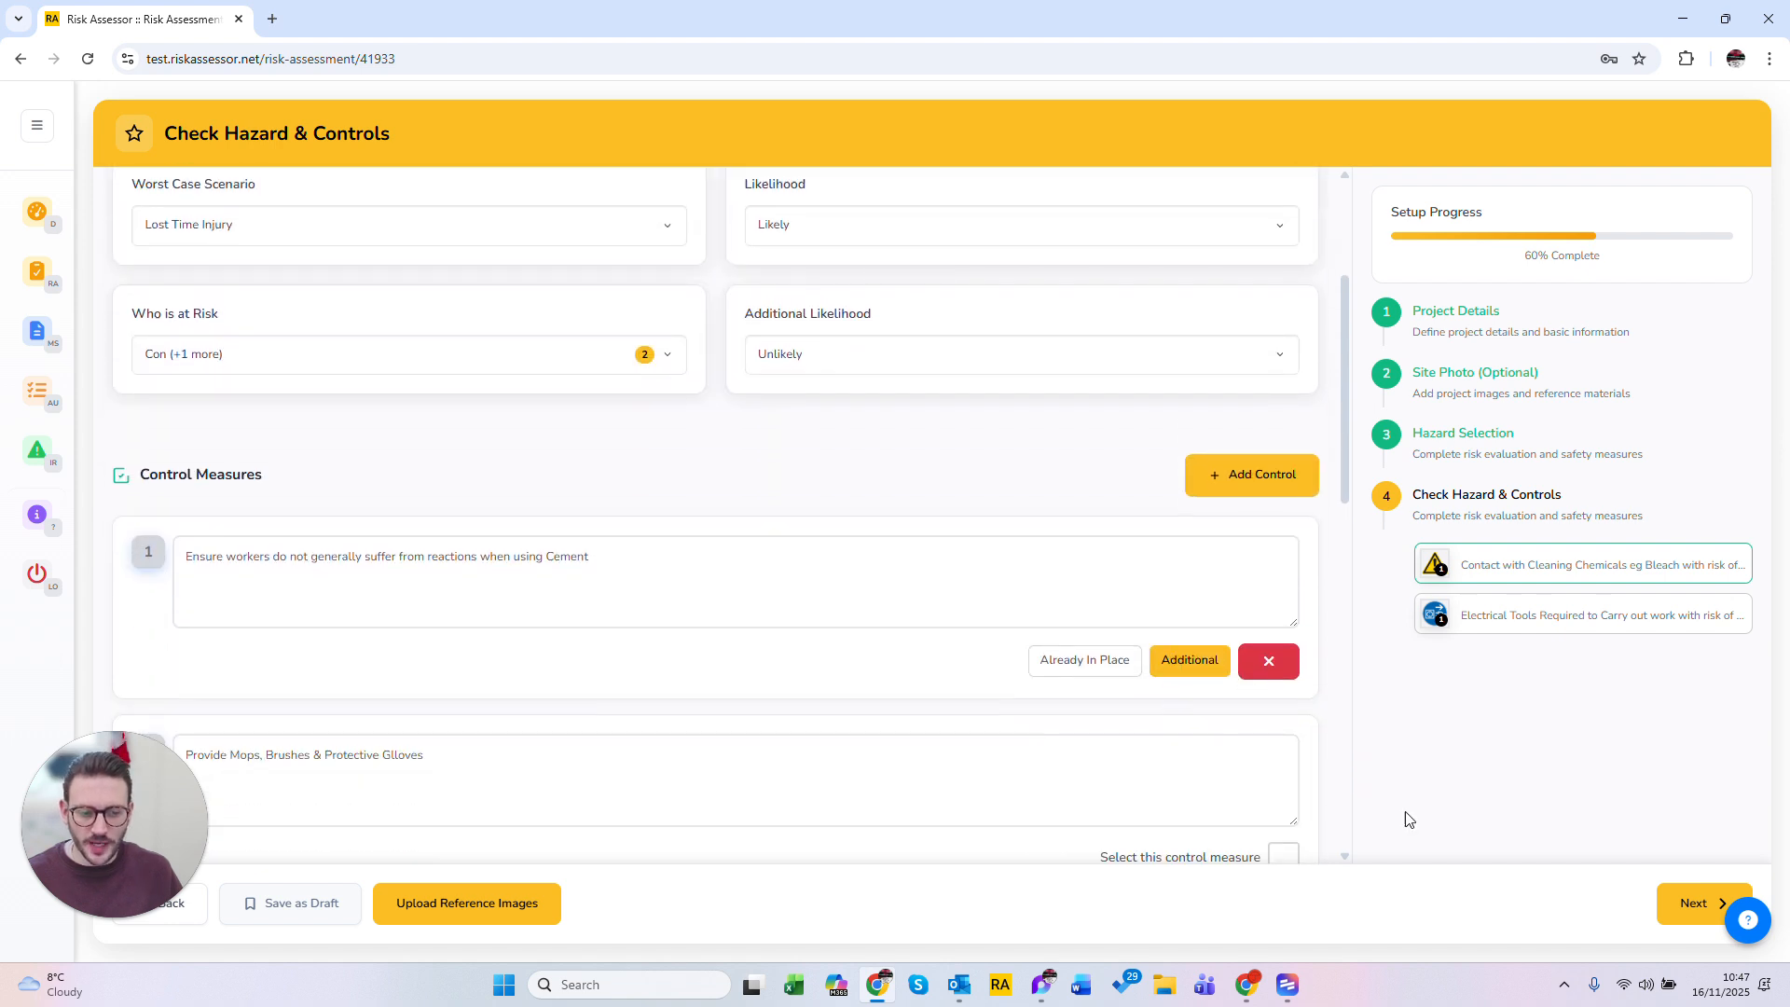
pyautogui.click(1678, 904)
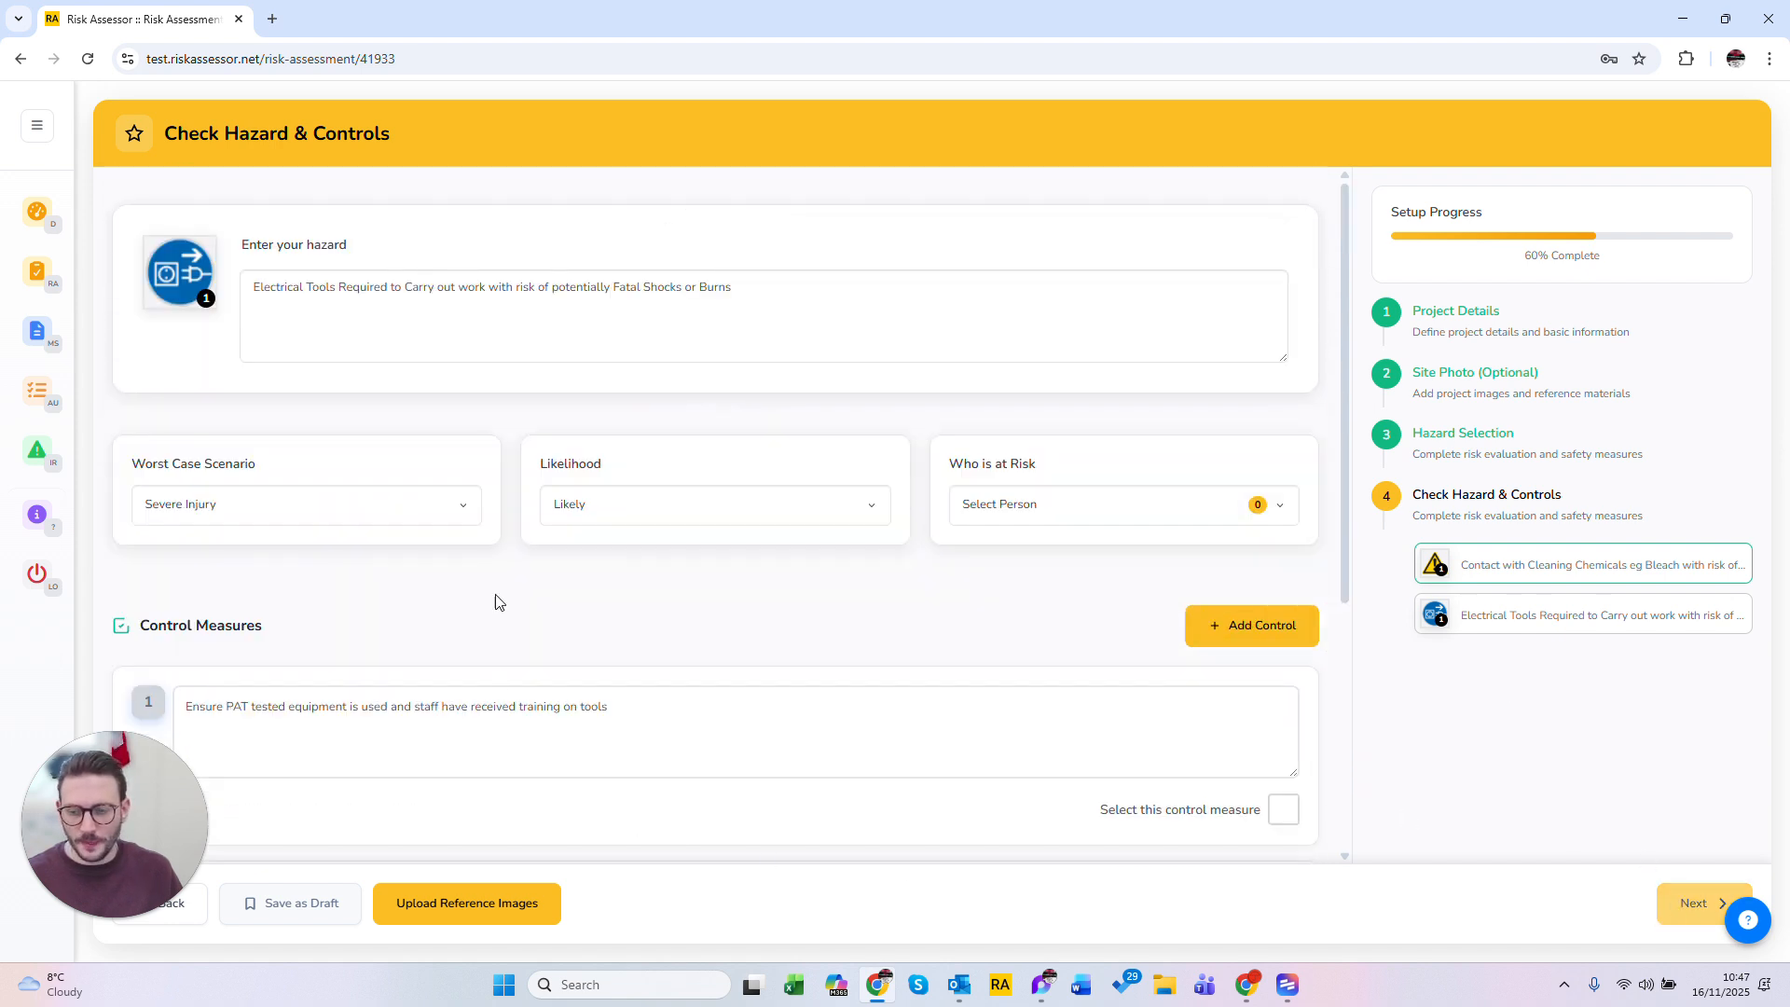
pyautogui.moveTo(735, 287); pyautogui.dragTo(252, 288)
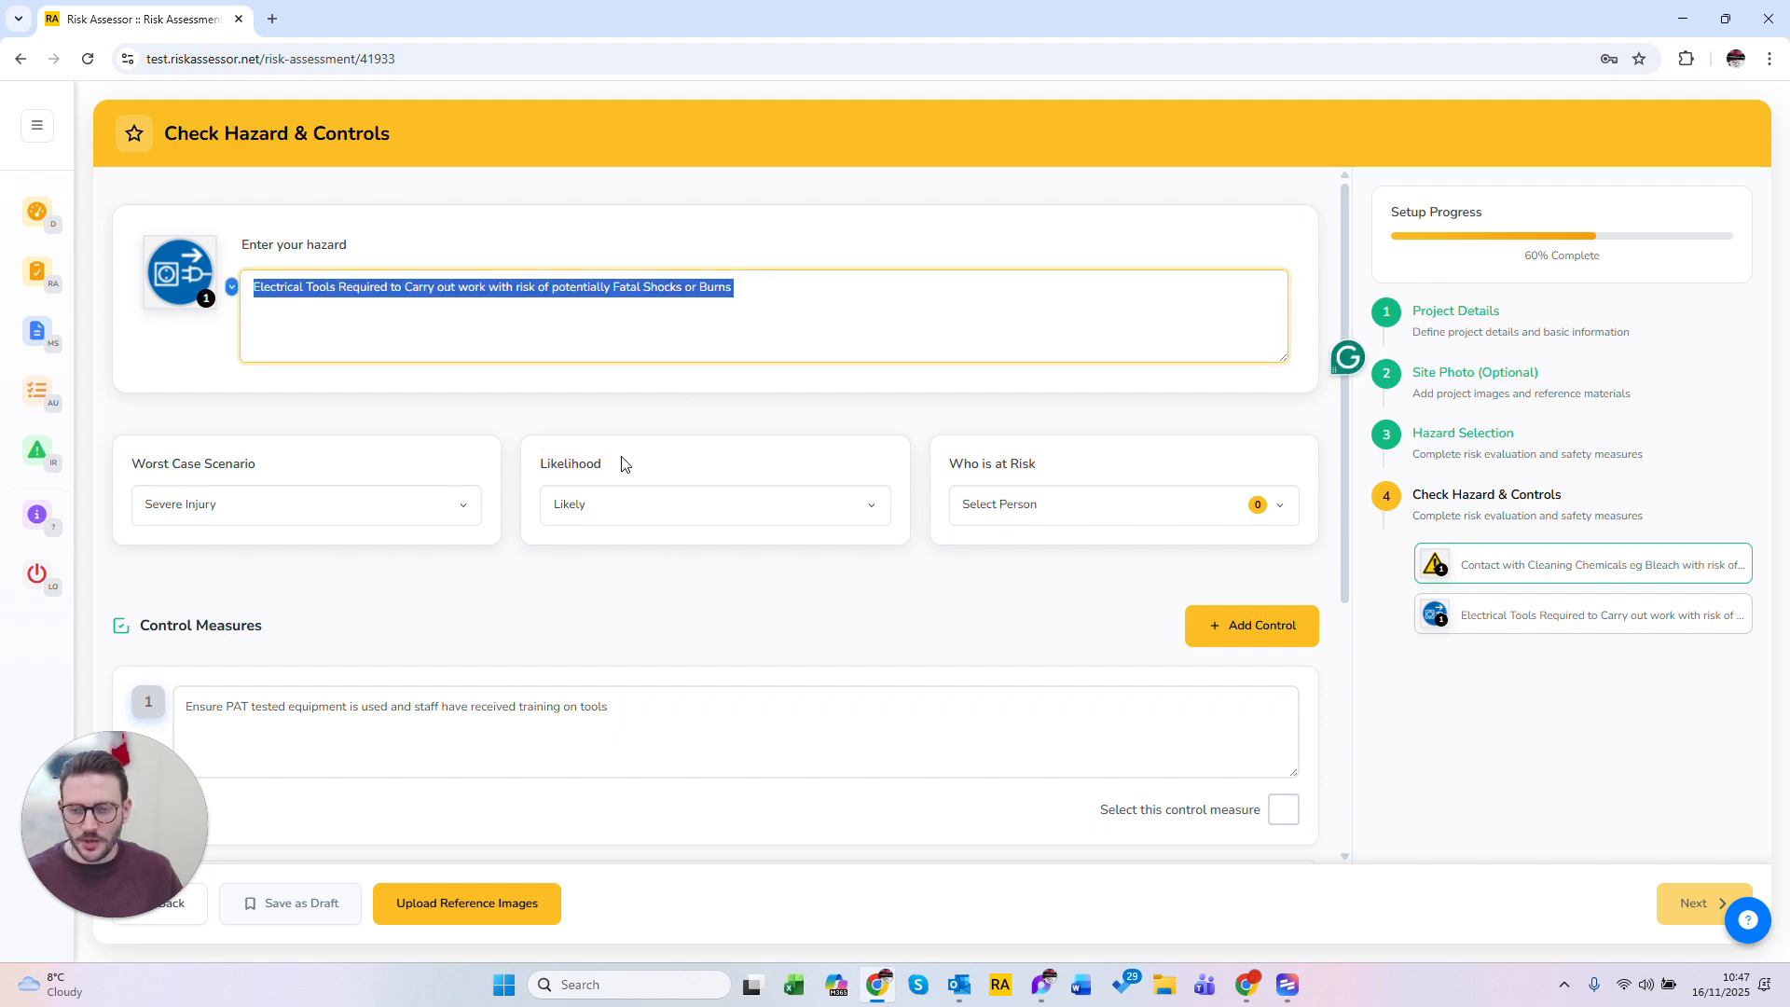
pyautogui.click(805, 555)
pyautogui.moveTo(734, 287); pyautogui.dragTo(254, 287)
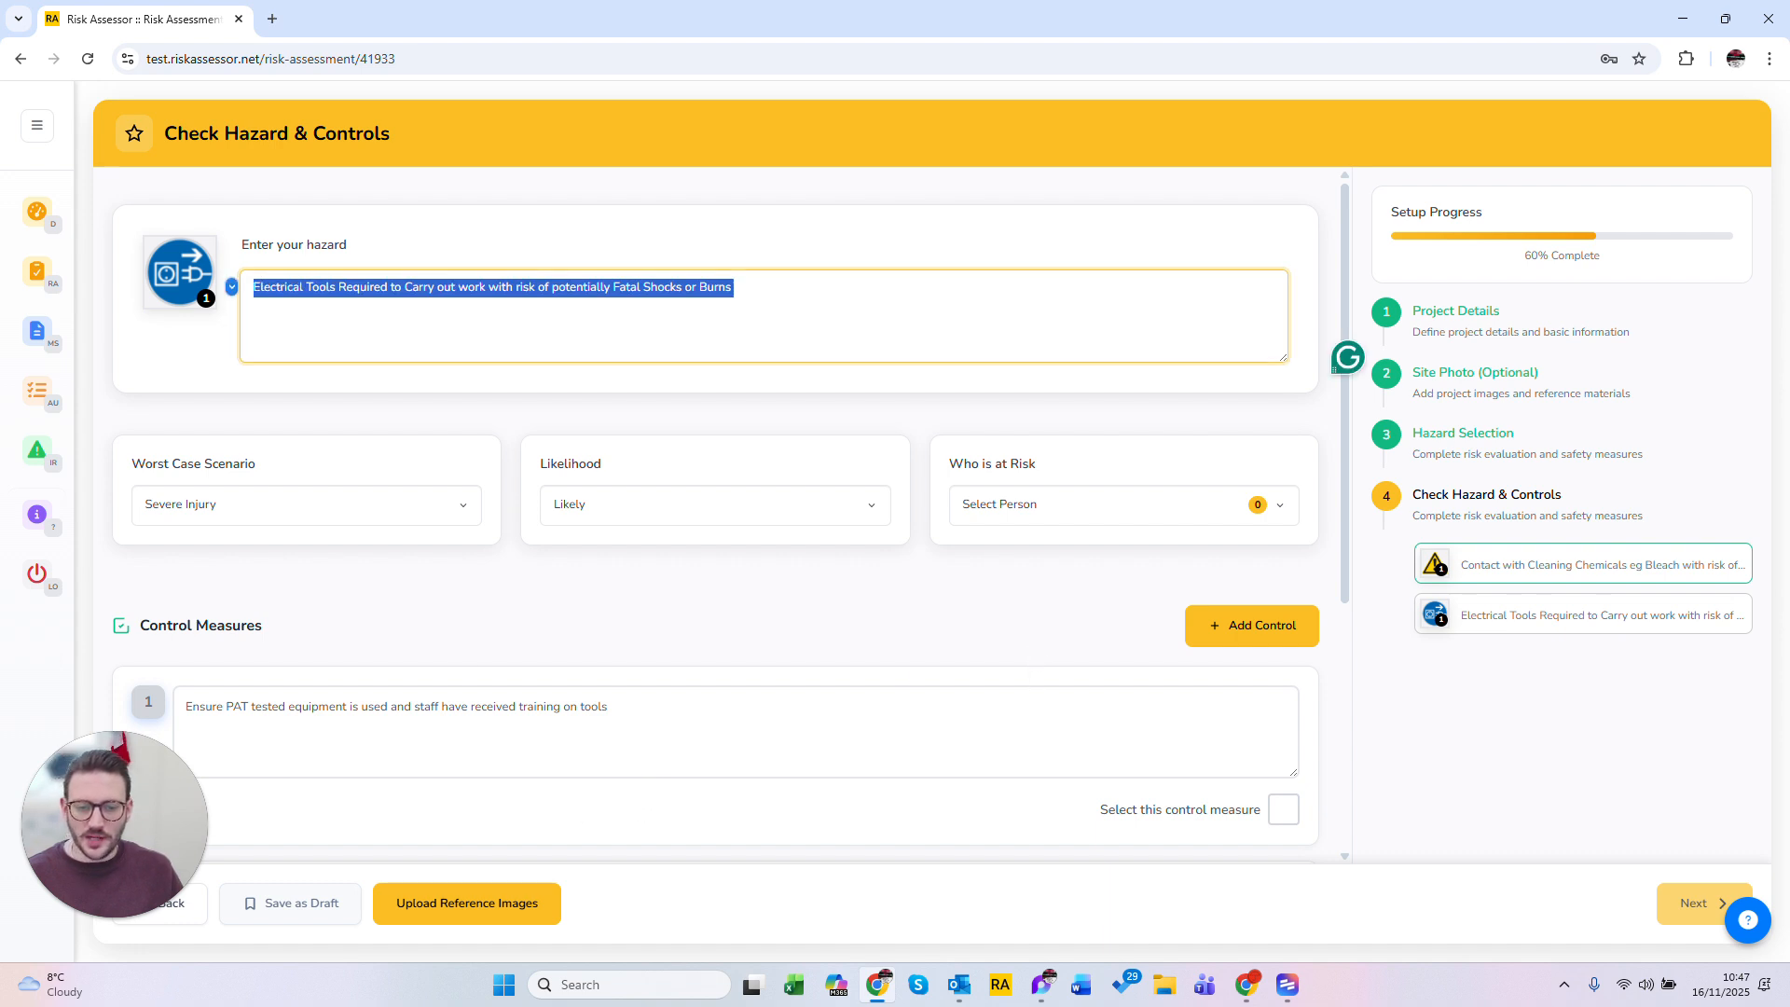
pyautogui.click(213, 508)
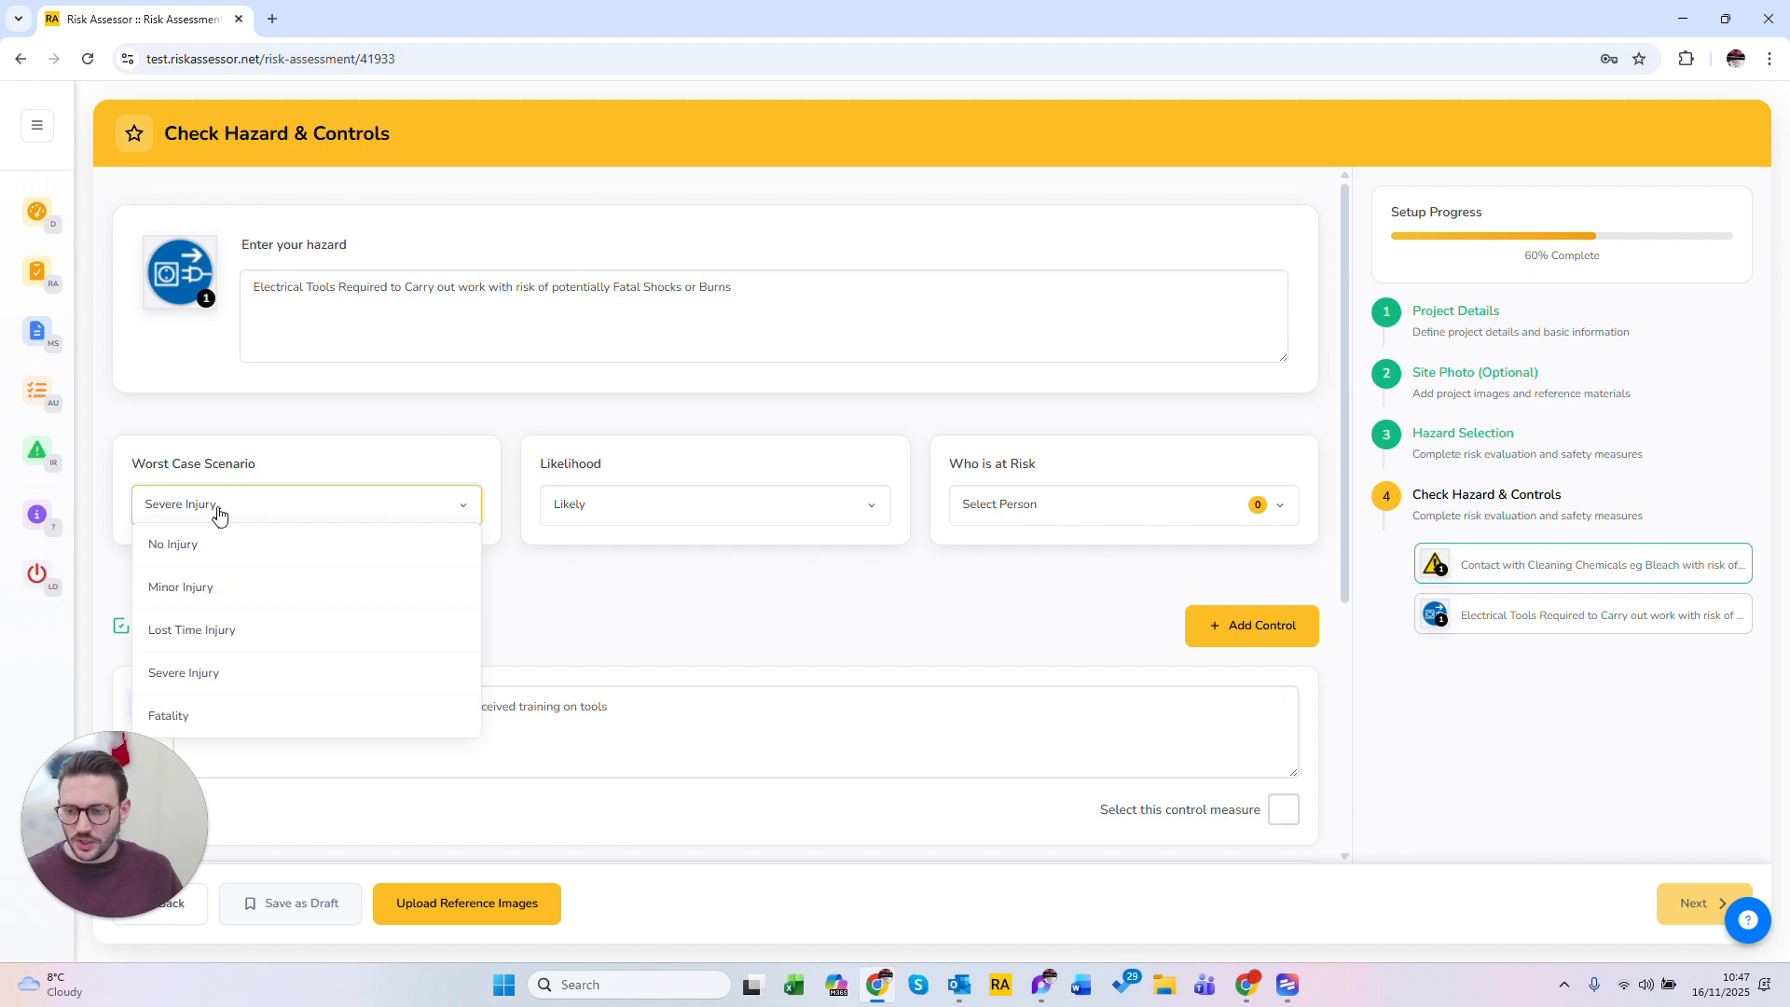
pyautogui.click(643, 515)
# Step: Set who is at risk to Contractor, Employee and Visitor
pyautogui.click(1080, 504)
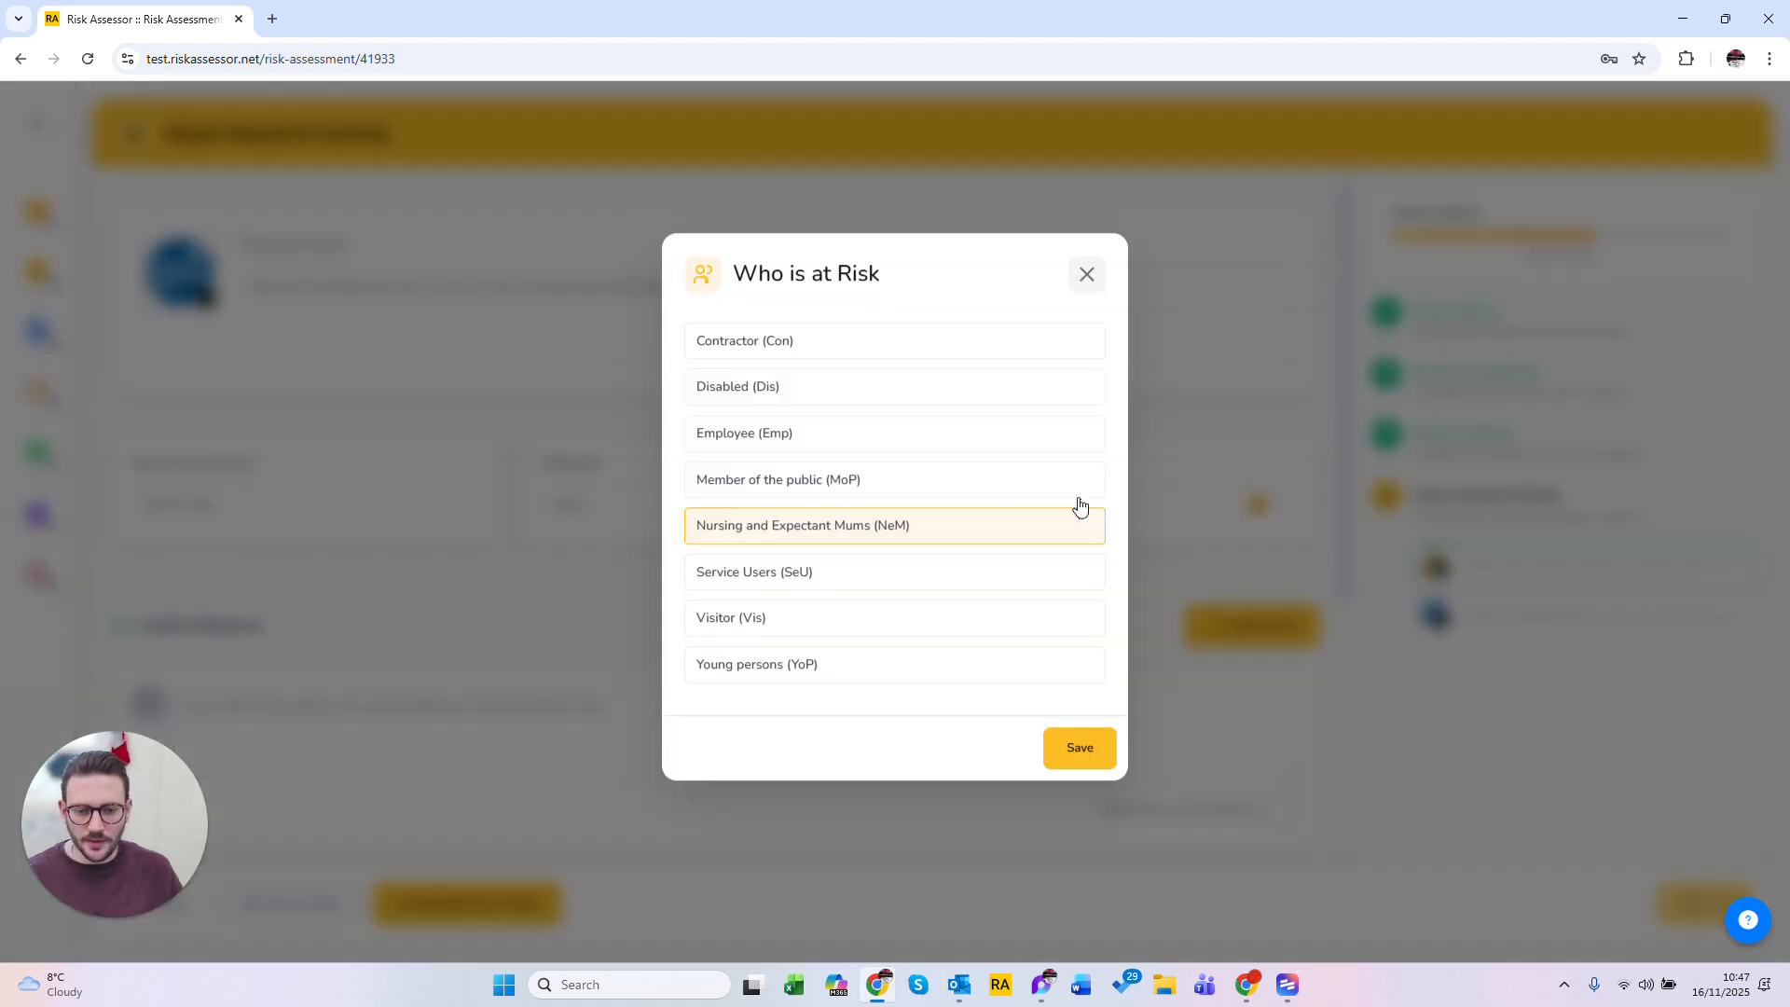
pyautogui.click(757, 358)
pyautogui.click(757, 462)
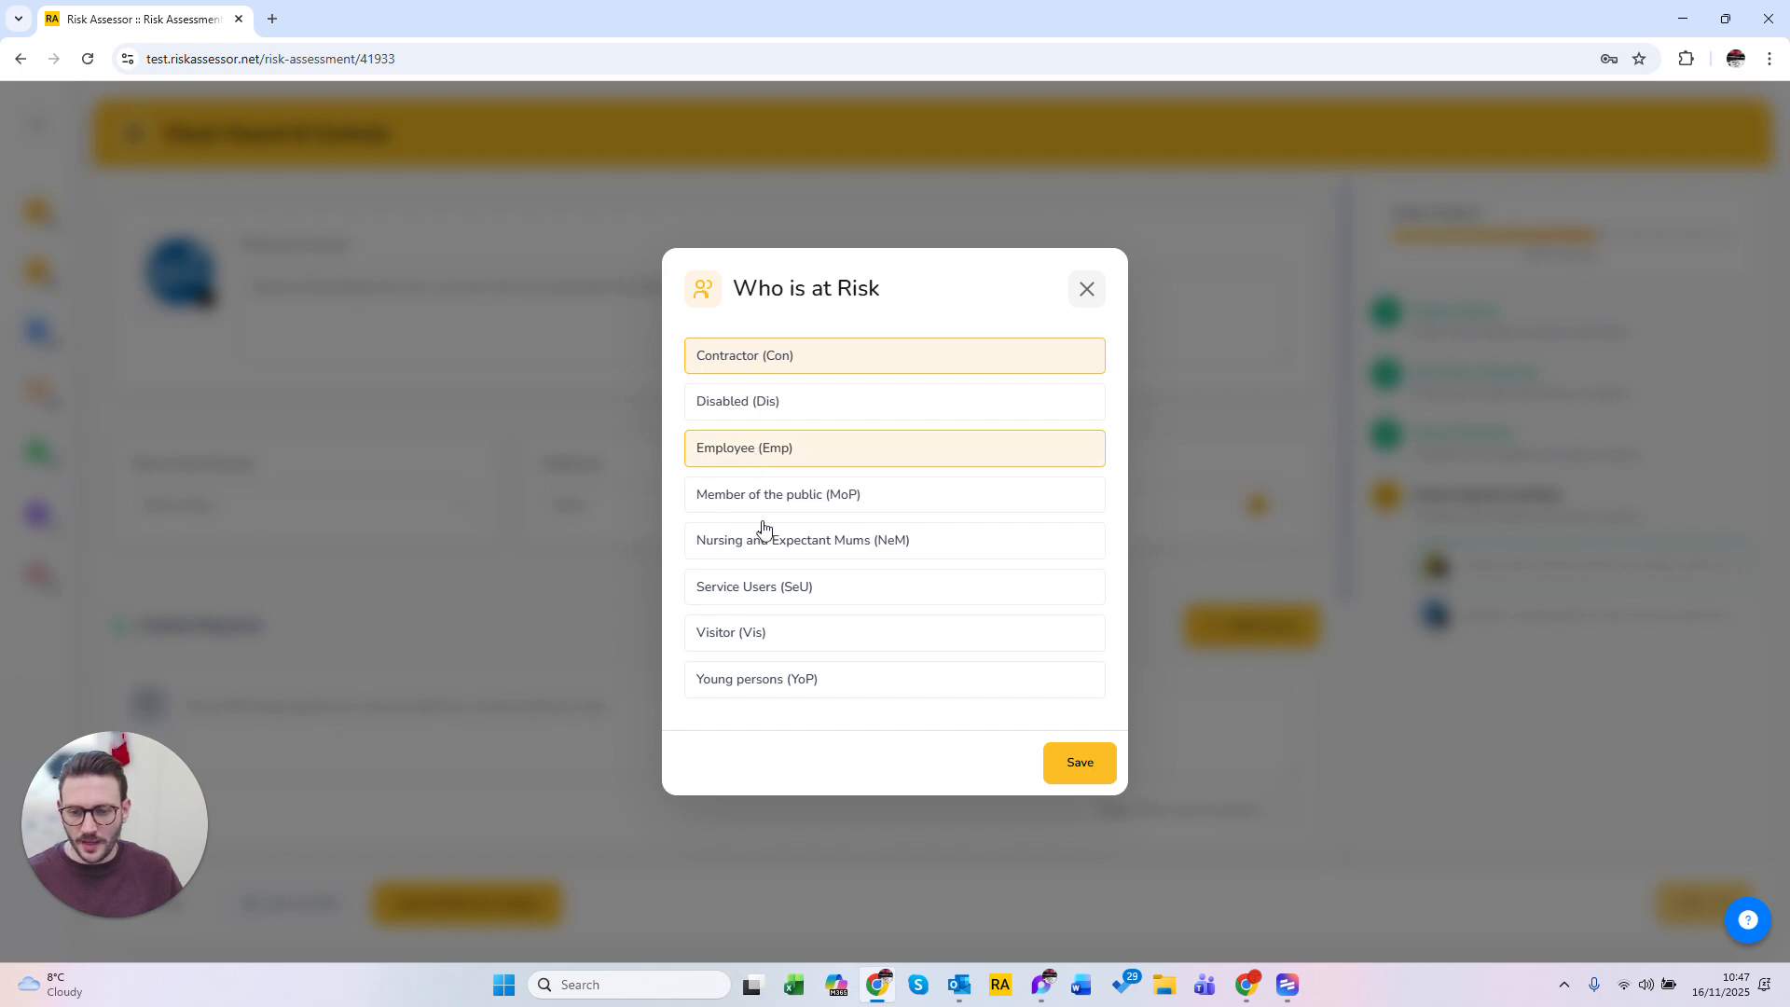
pyautogui.click(752, 634)
pyautogui.click(1077, 762)
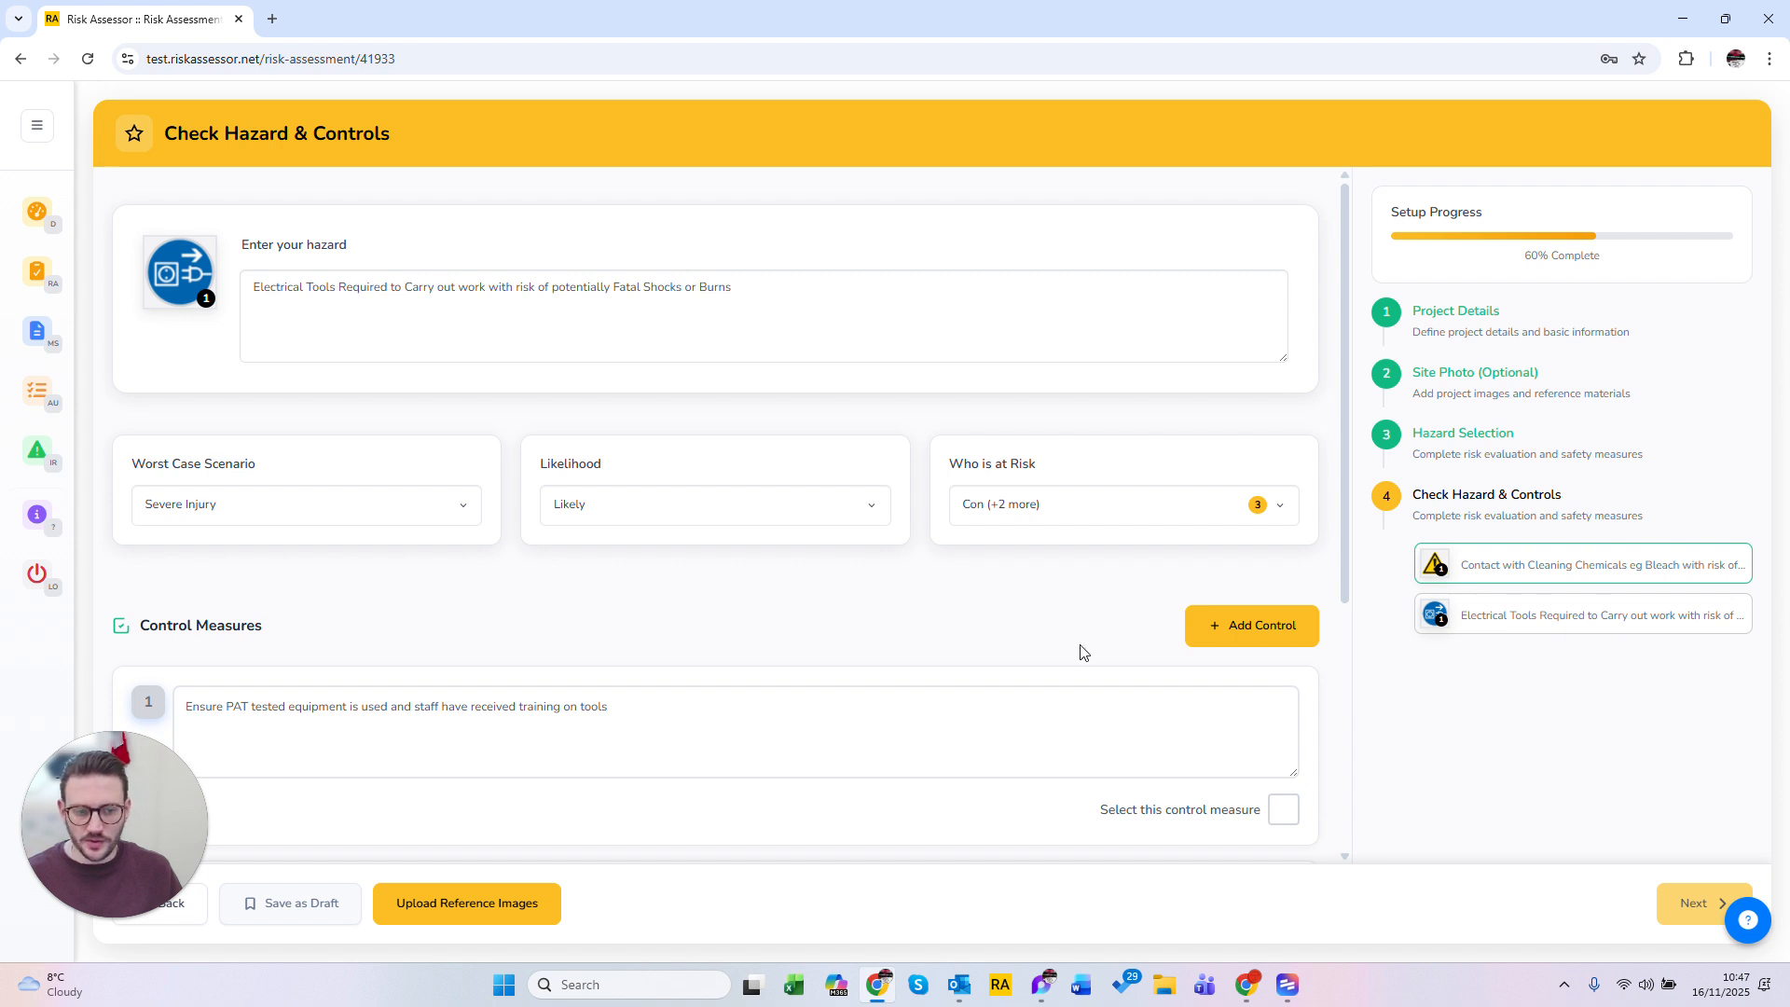
# Step: Select control measures 1 and 2 for the electrical hazard
pyautogui.scroll(-2, 1082, 647)
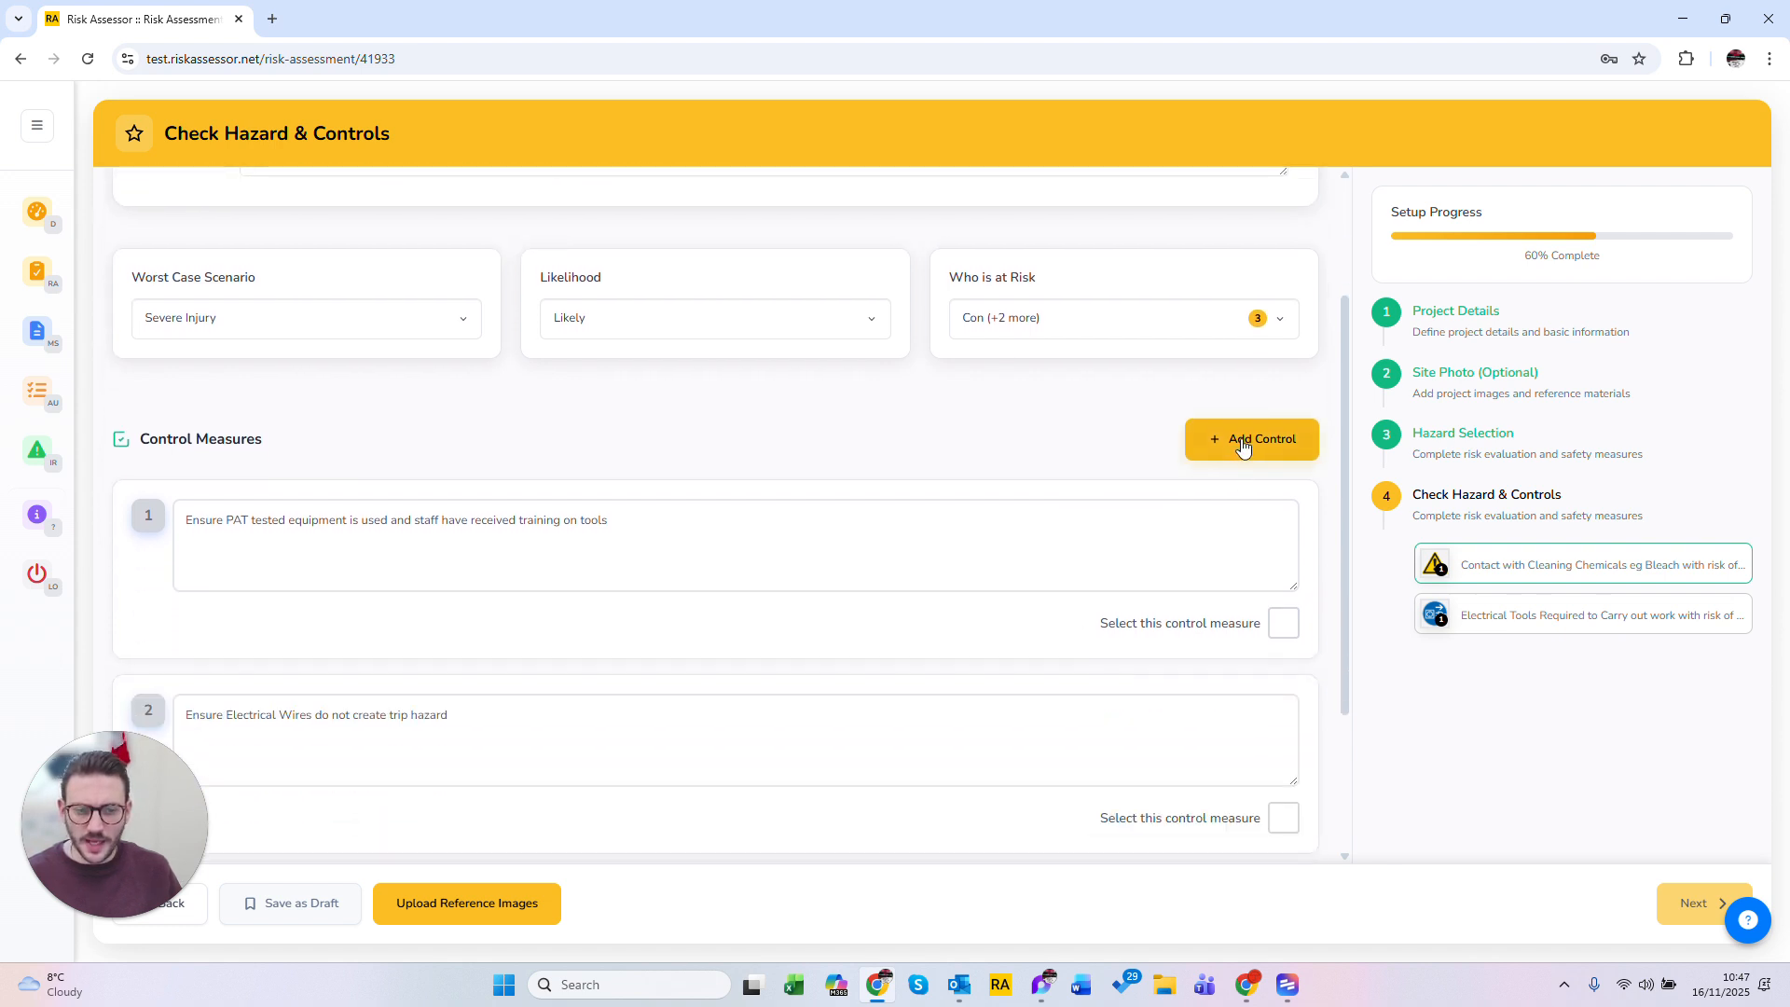
pyautogui.click(1279, 627)
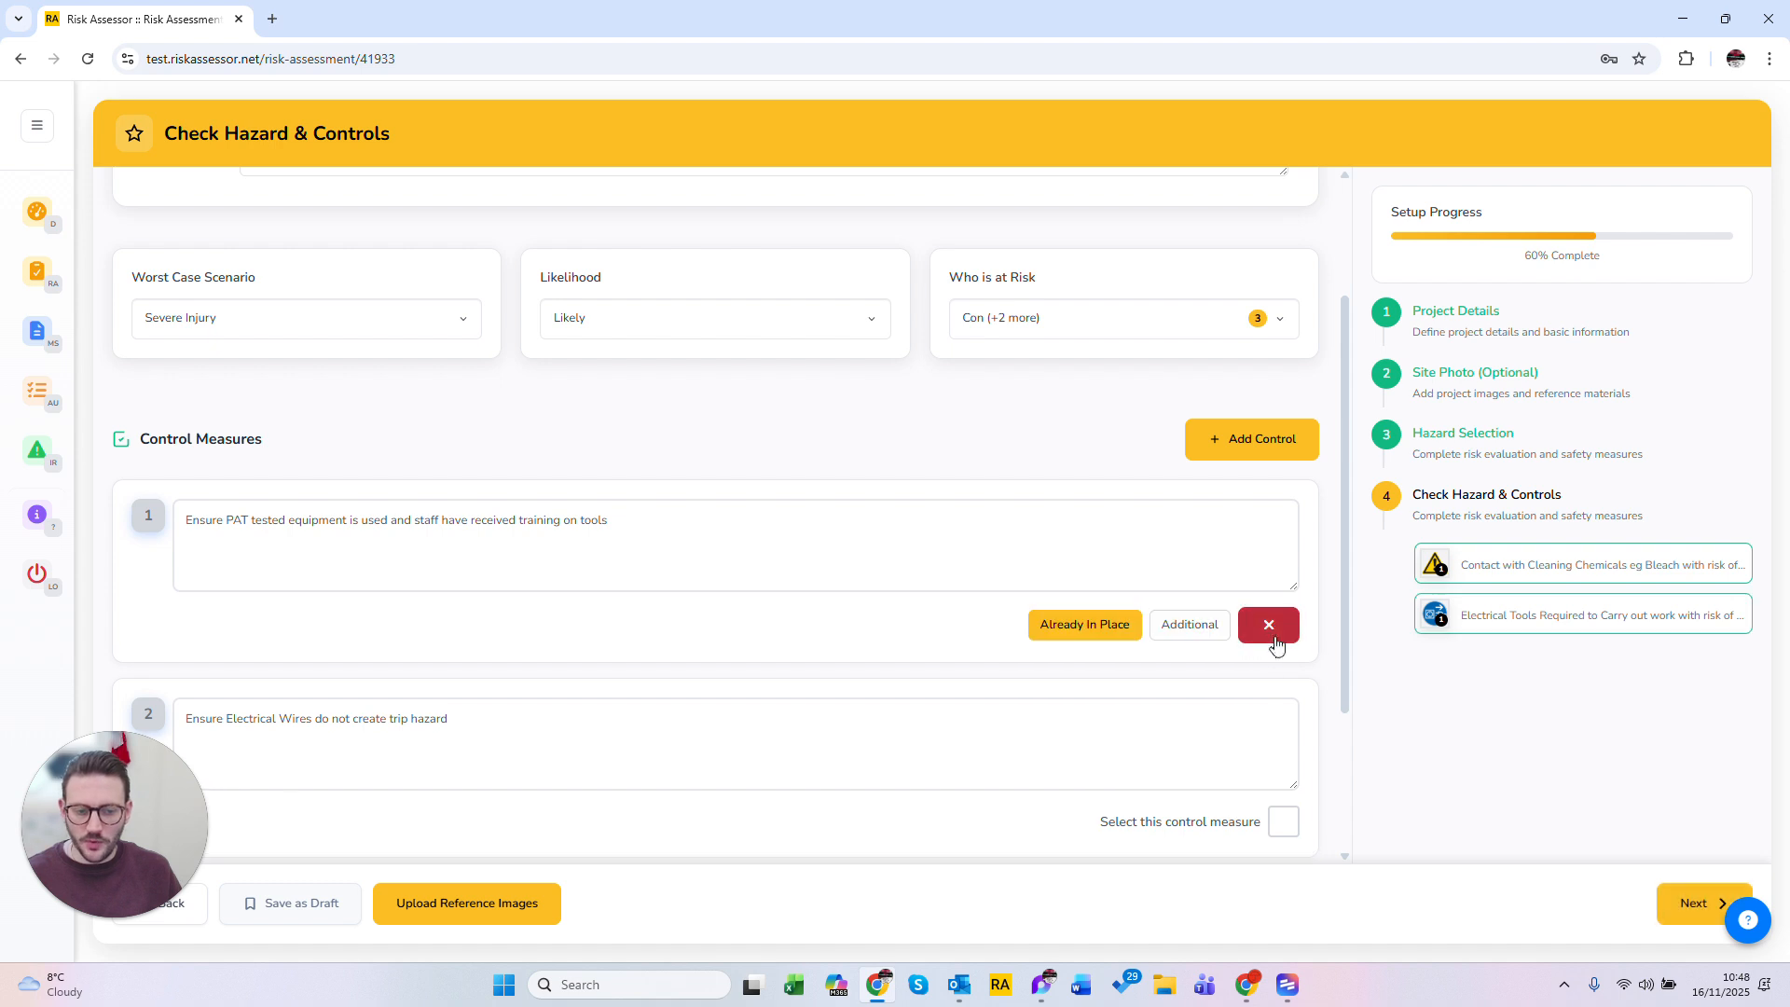
pyautogui.click(1281, 819)
# Step: Mark control measure 2 as Additional
pyautogui.scroll(-1, 1278, 828)
pyautogui.scroll(-1, 1277, 828)
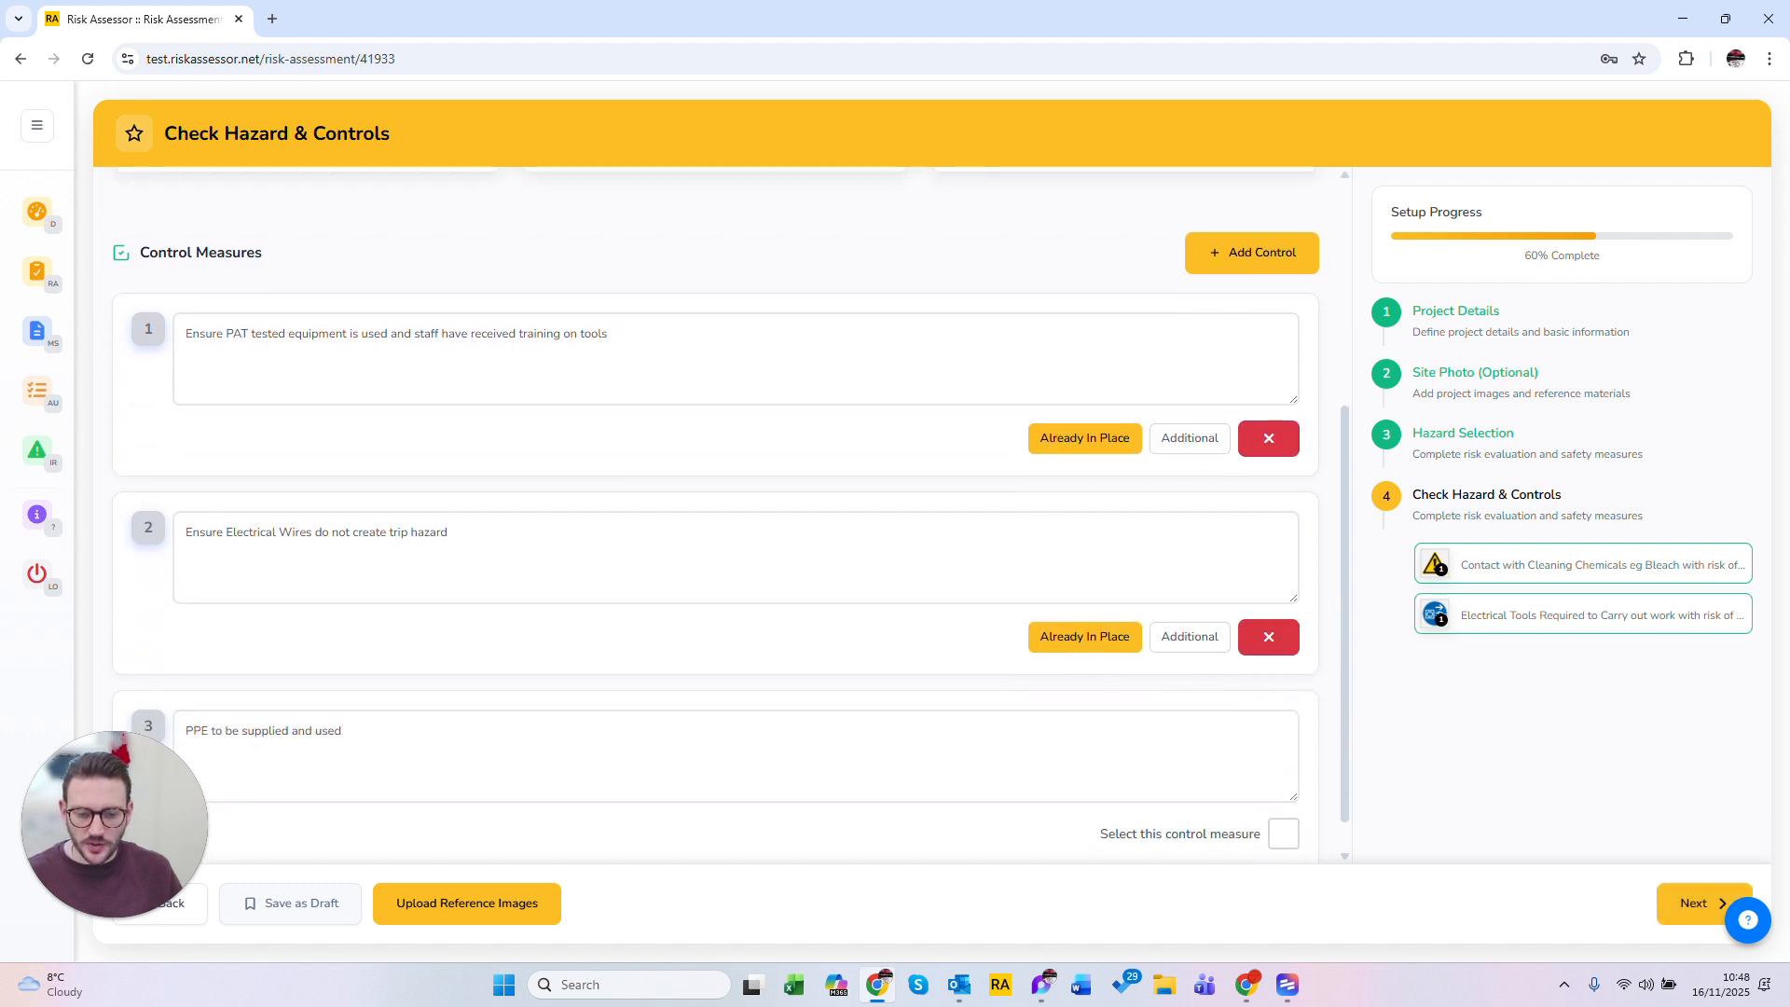
pyautogui.click(1184, 639)
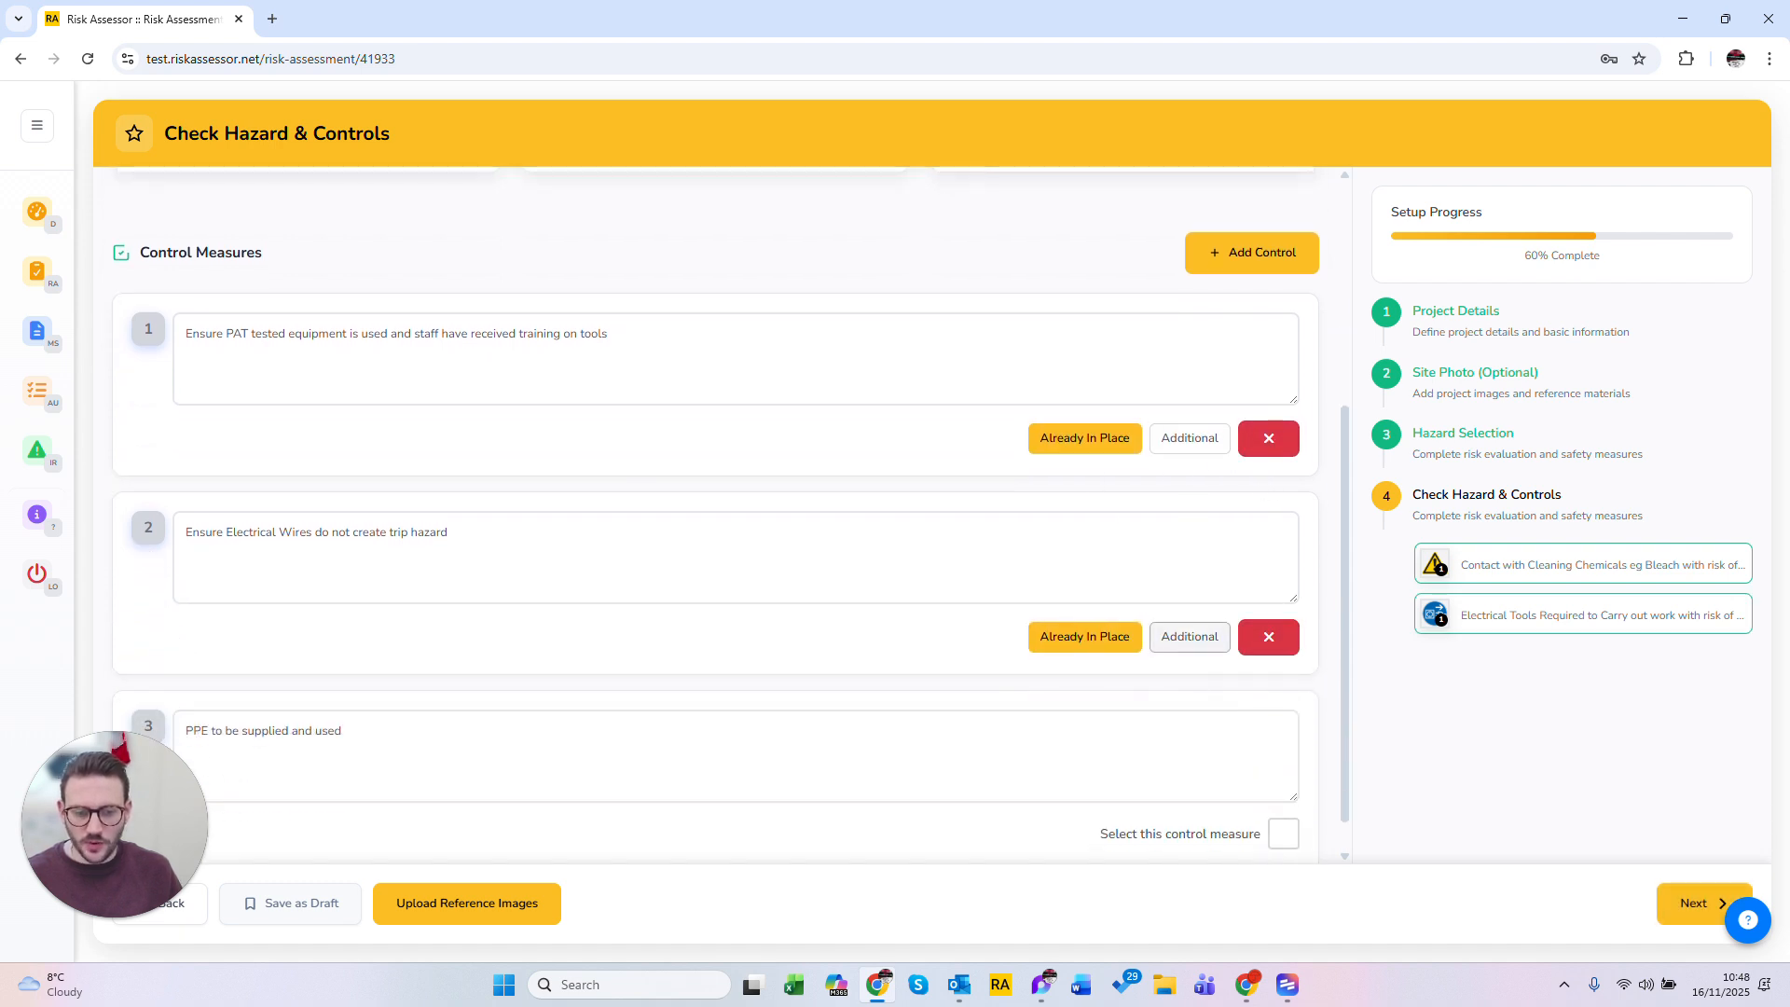
# Step: Continue and set the additional likelihood for the electrical hazard to Remote
pyautogui.scroll(2, 1184, 643)
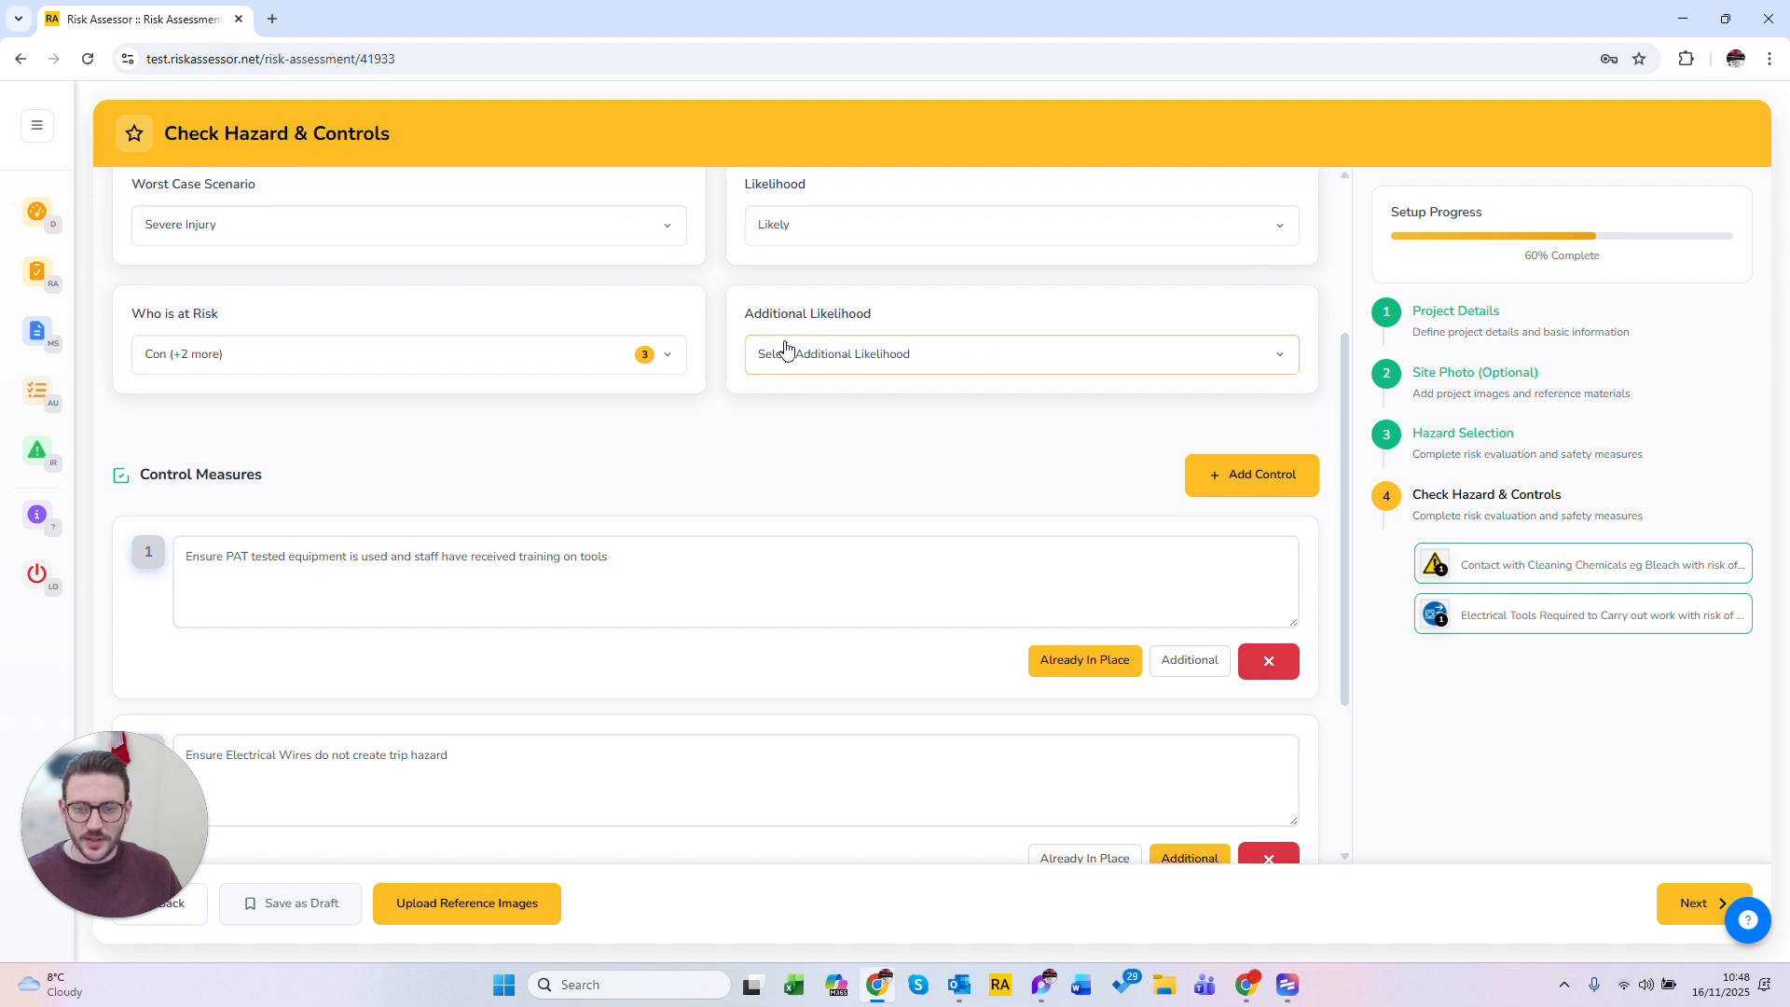
pyautogui.scroll(-2, 1094, 531)
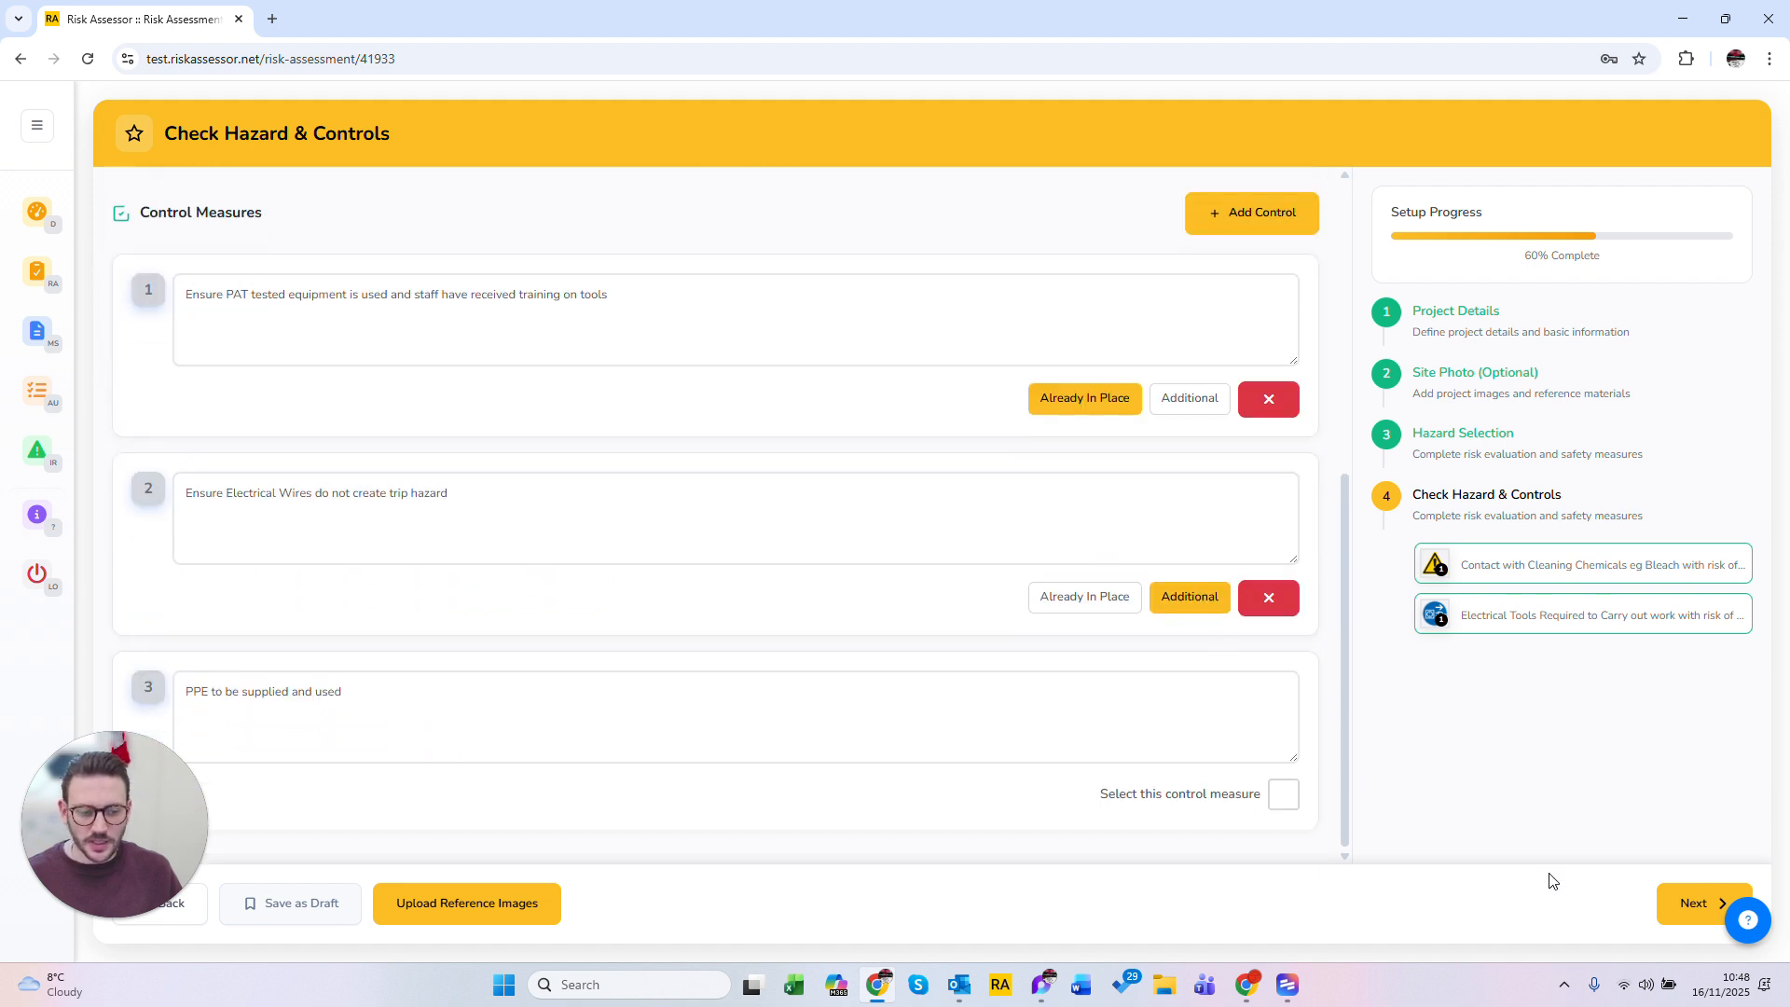
pyautogui.click(1698, 923)
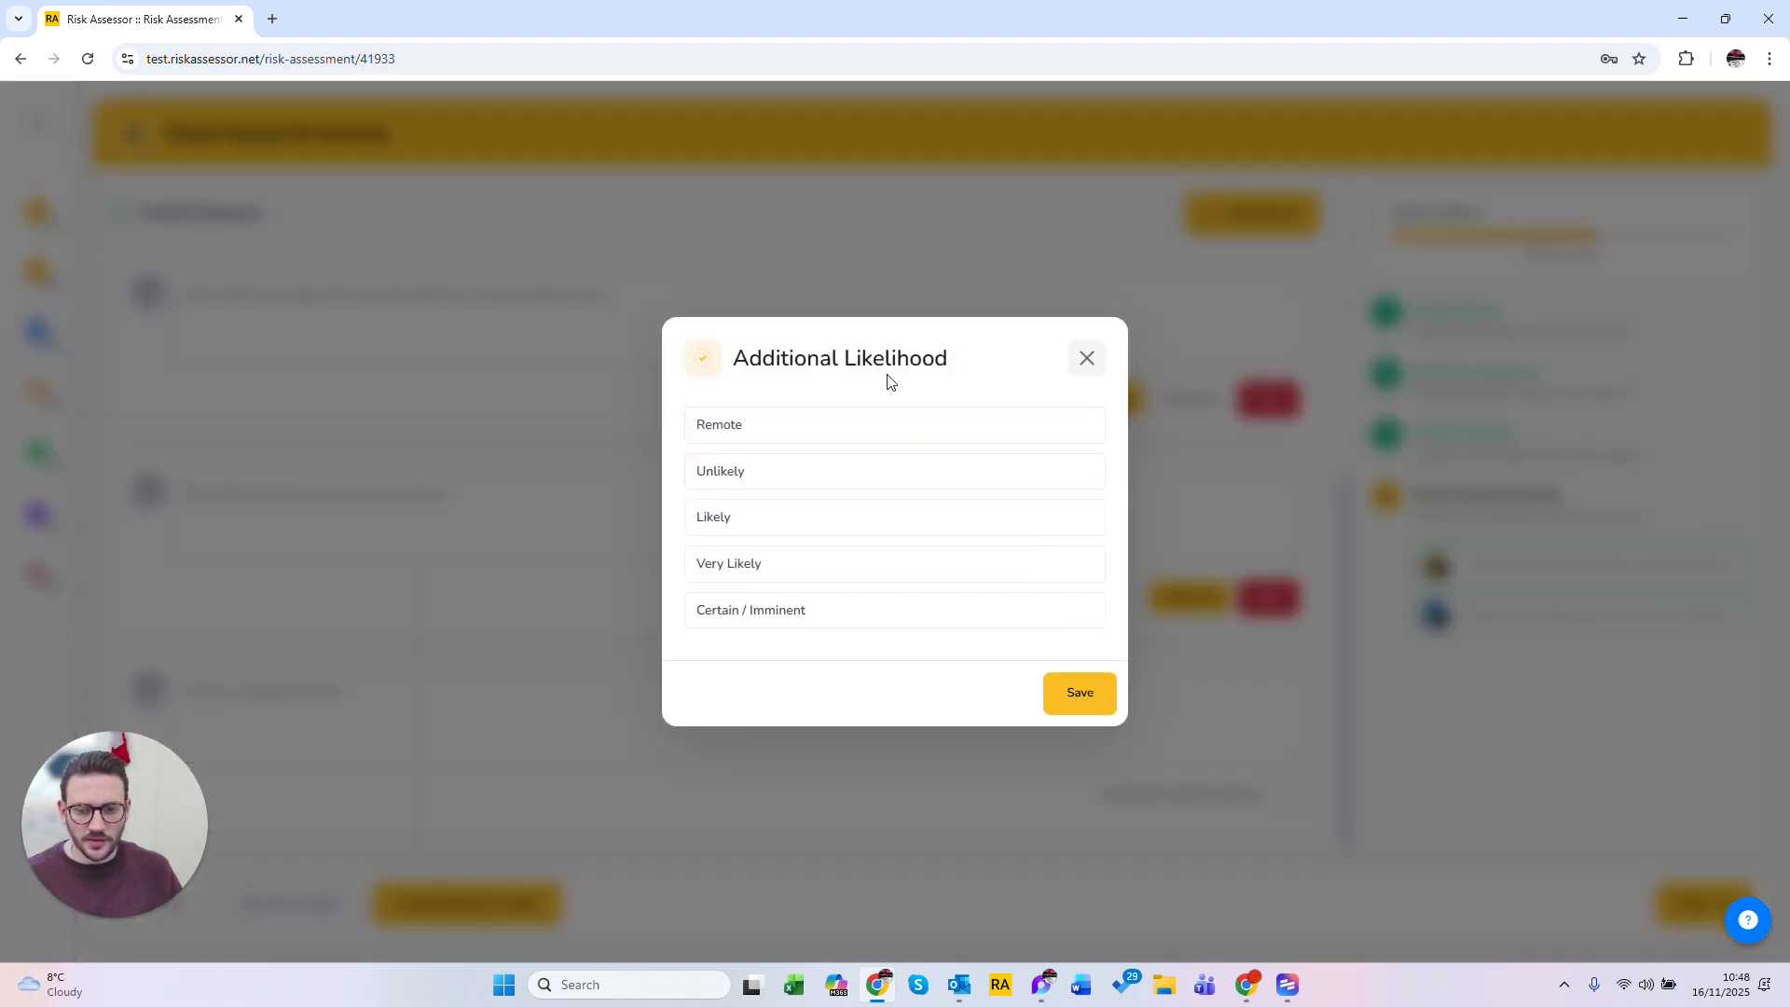
pyautogui.click(830, 470)
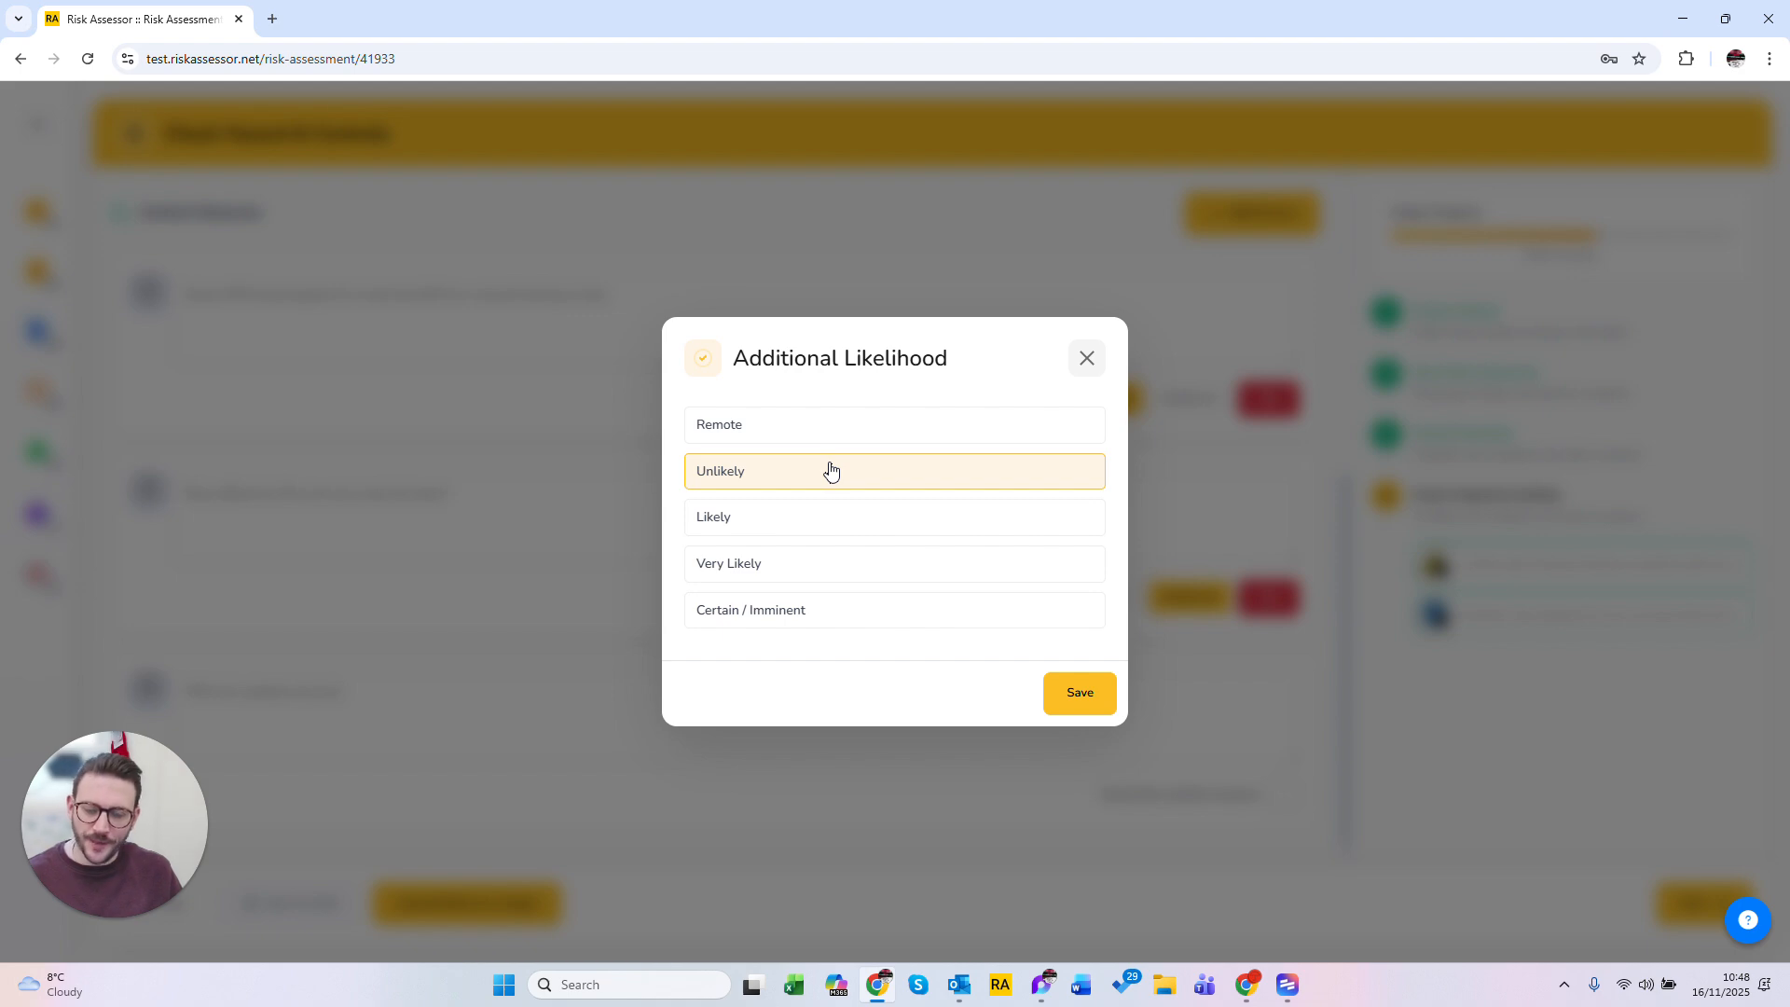
pyautogui.click(827, 436)
pyautogui.click(1077, 708)
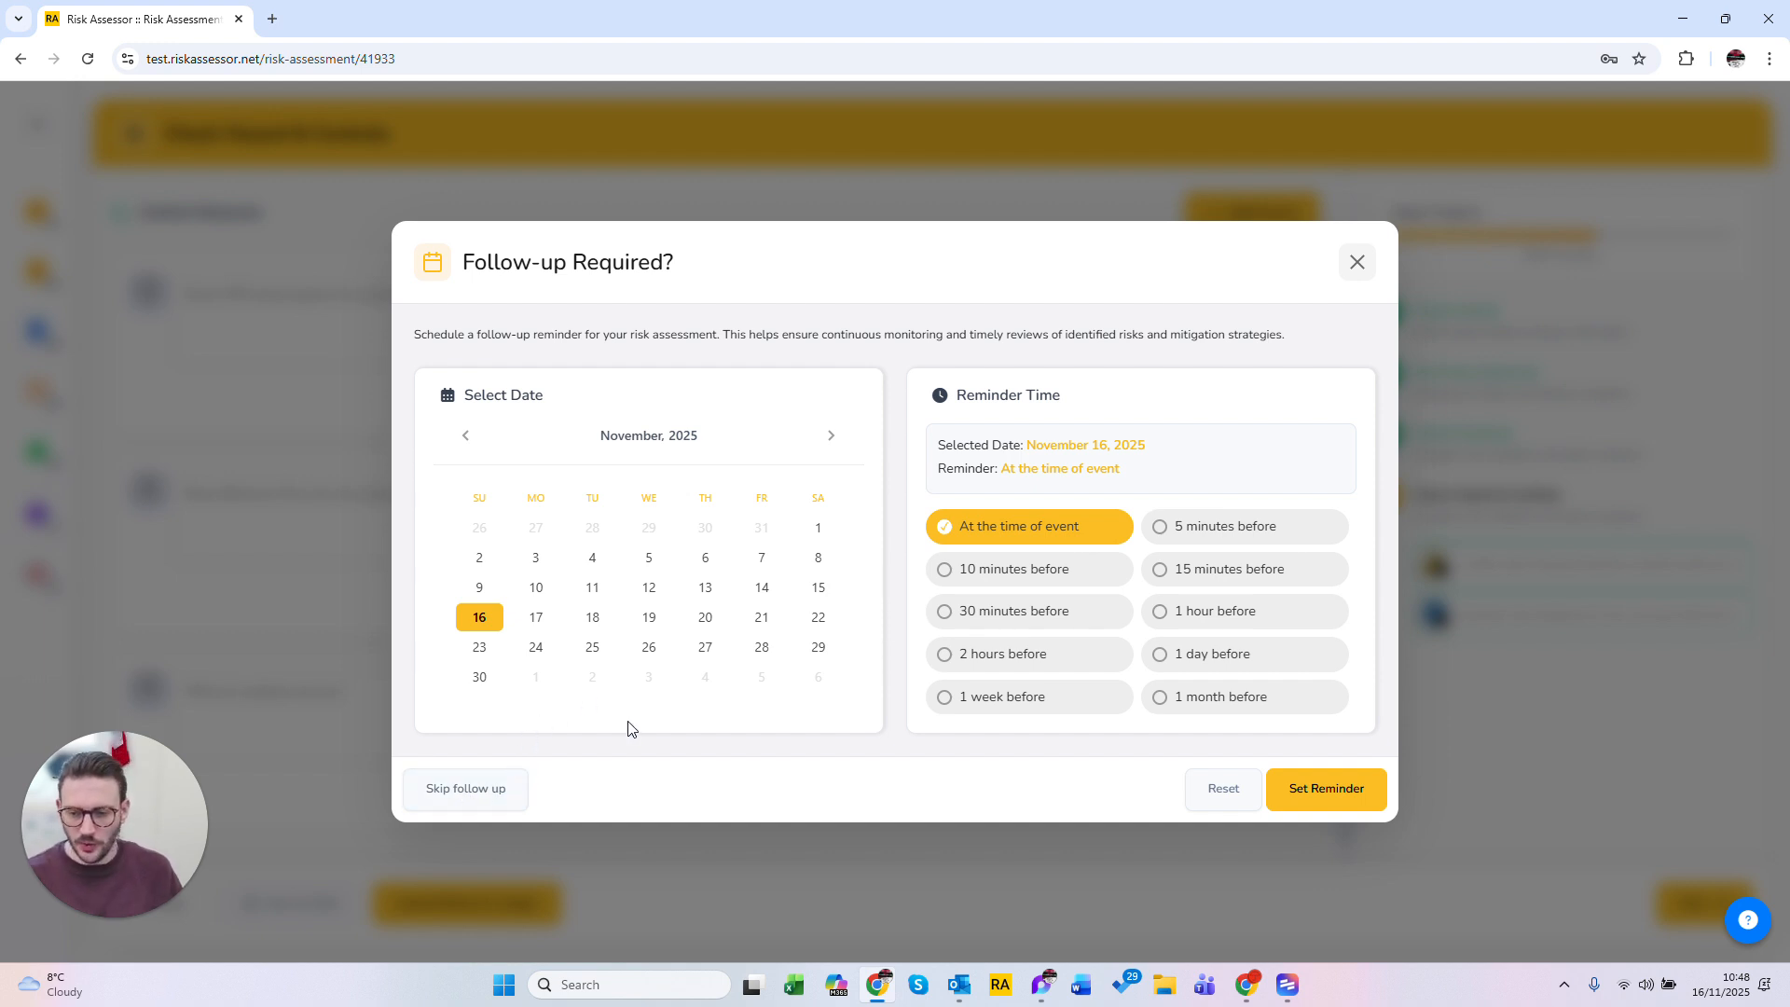
# Step: Schedule a follow-up on November 19, 2025 with a reminder 1 day before
pyautogui.click(649, 617)
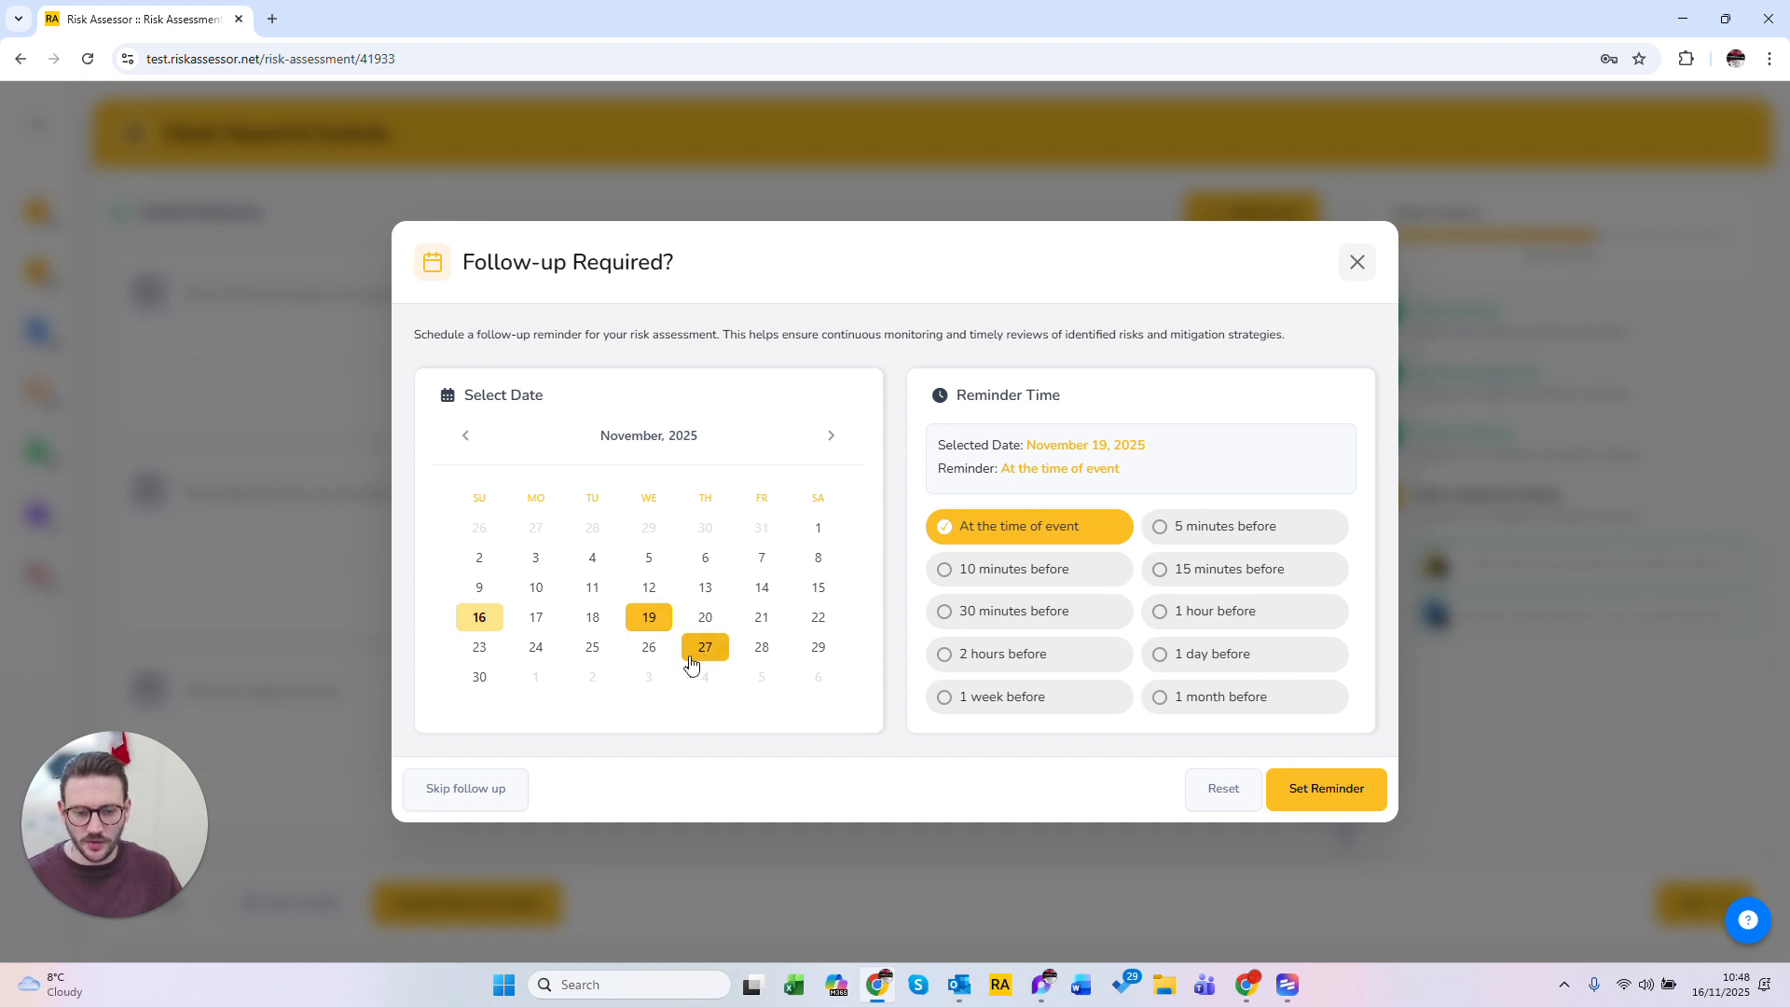
pyautogui.click(1247, 662)
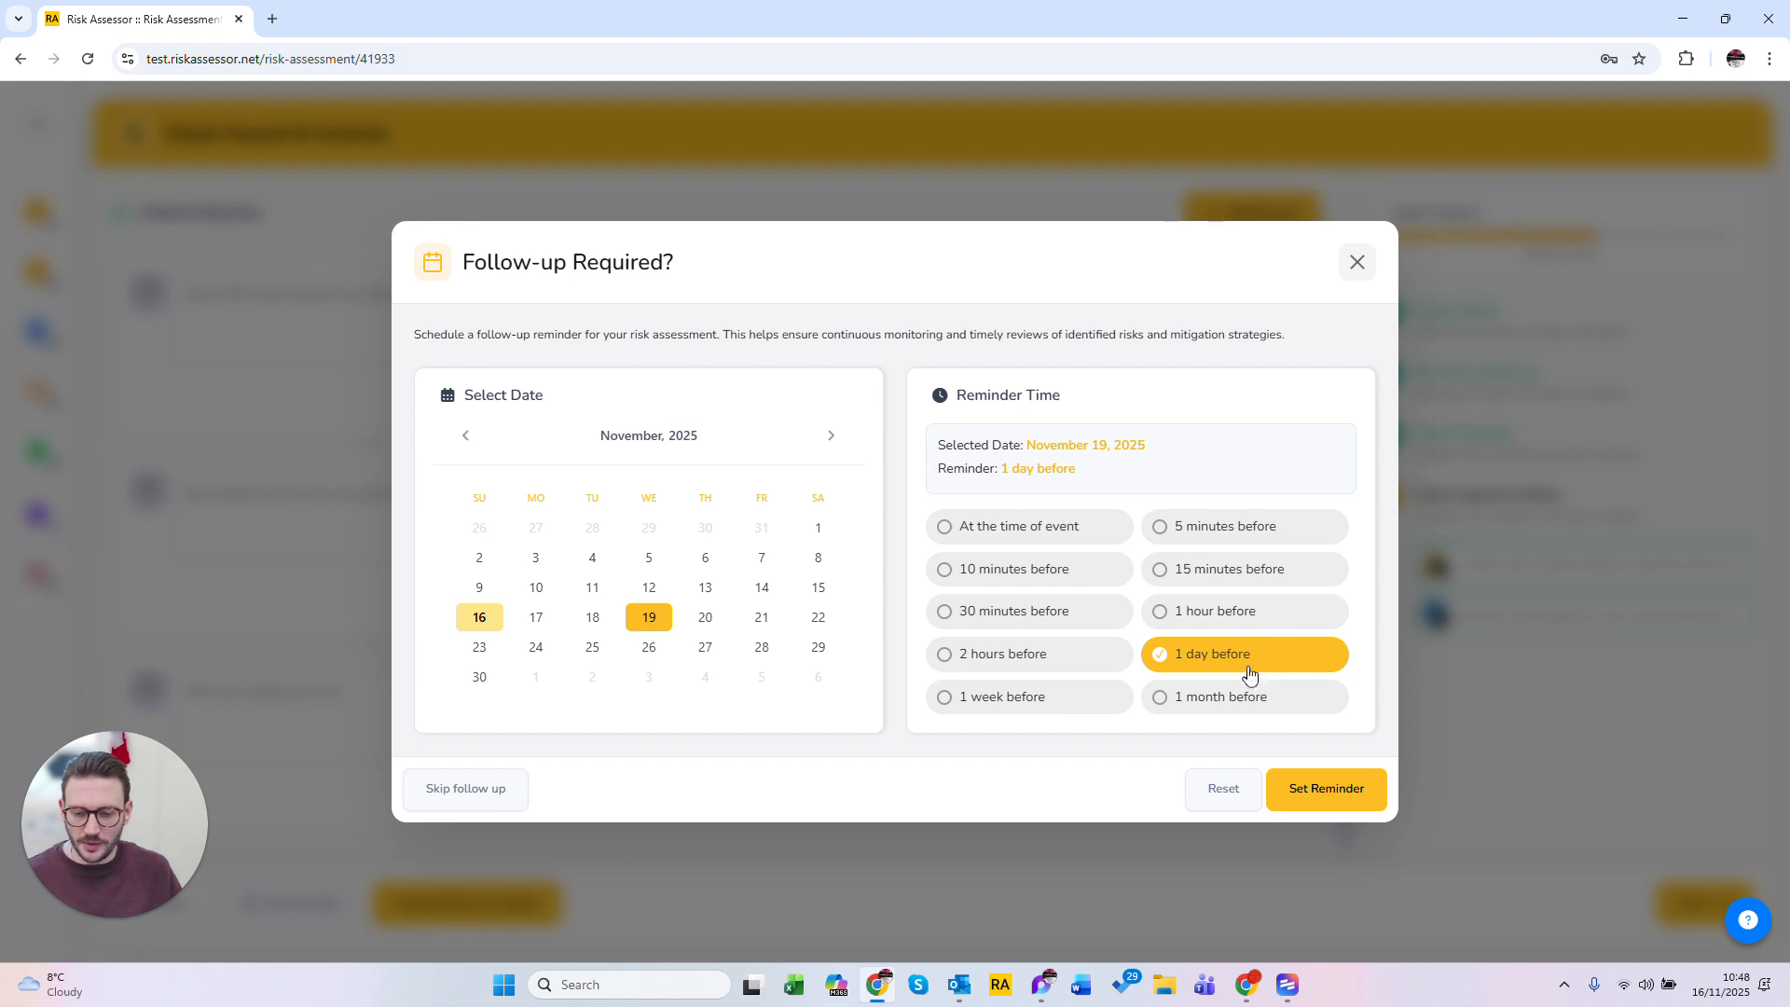
pyautogui.click(1325, 794)
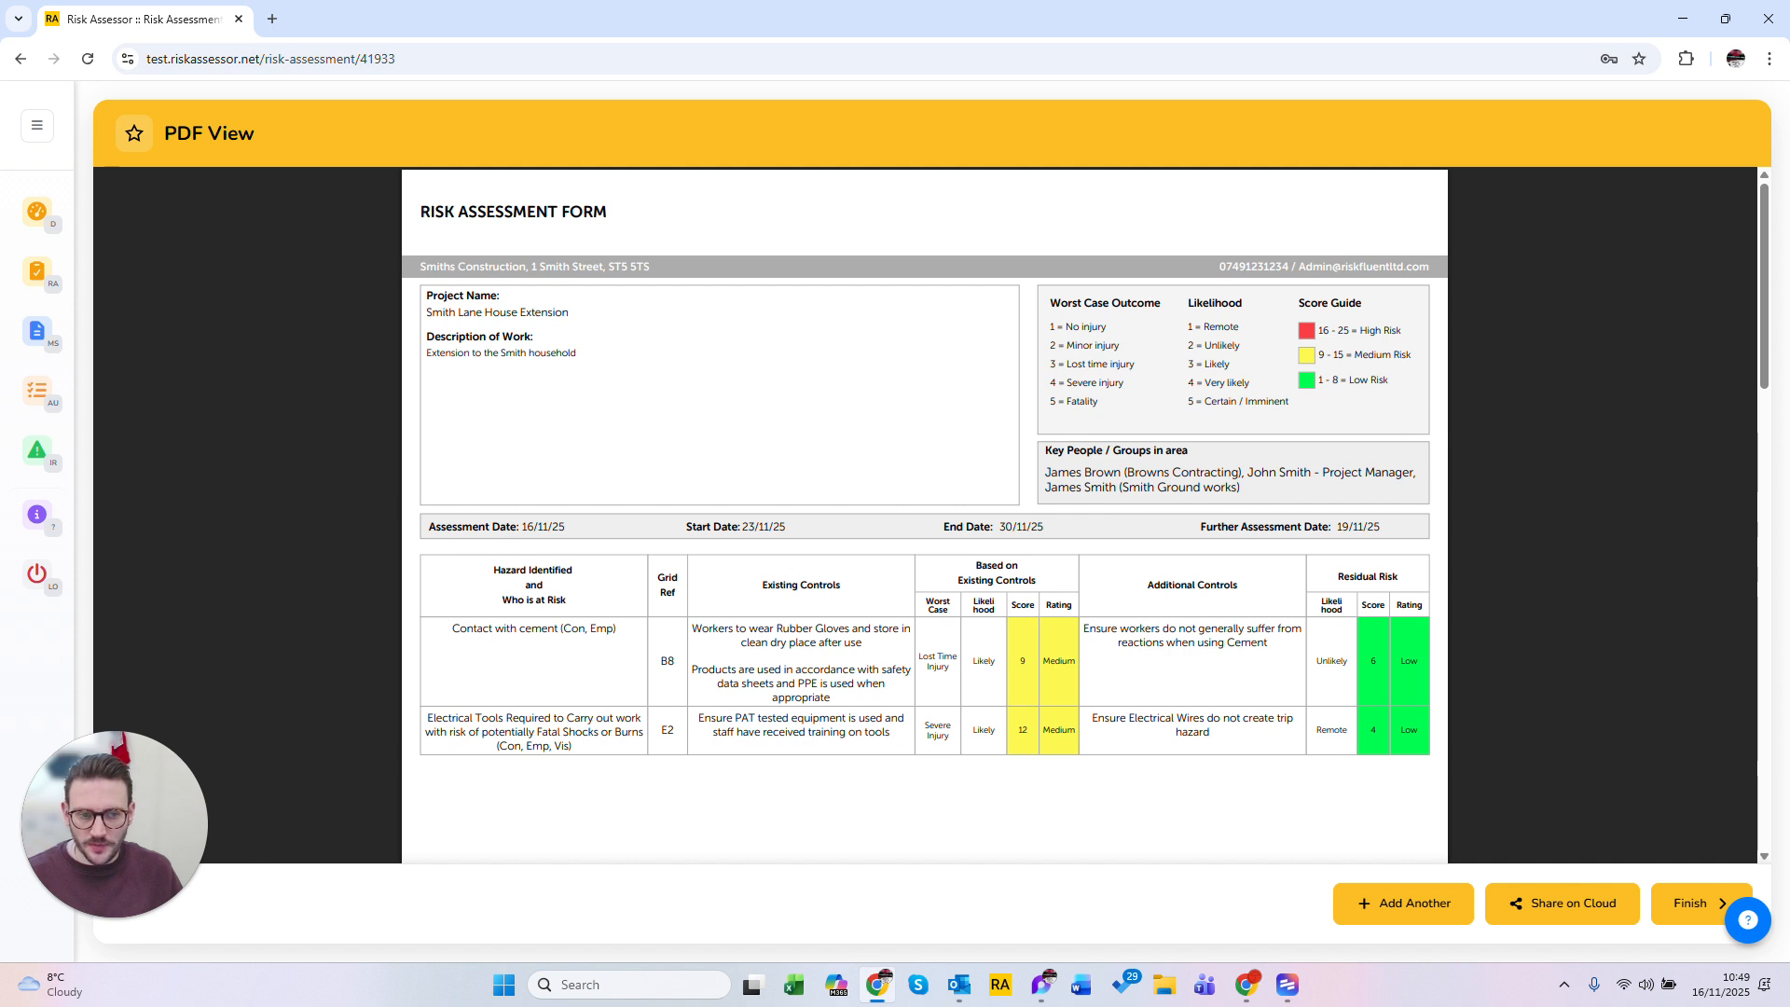
# Step: Review the generated risk assessment PDF, including hazards, controls, site image and sign-off page
pyautogui.moveTo(425, 266); pyautogui.dragTo(1432, 267)
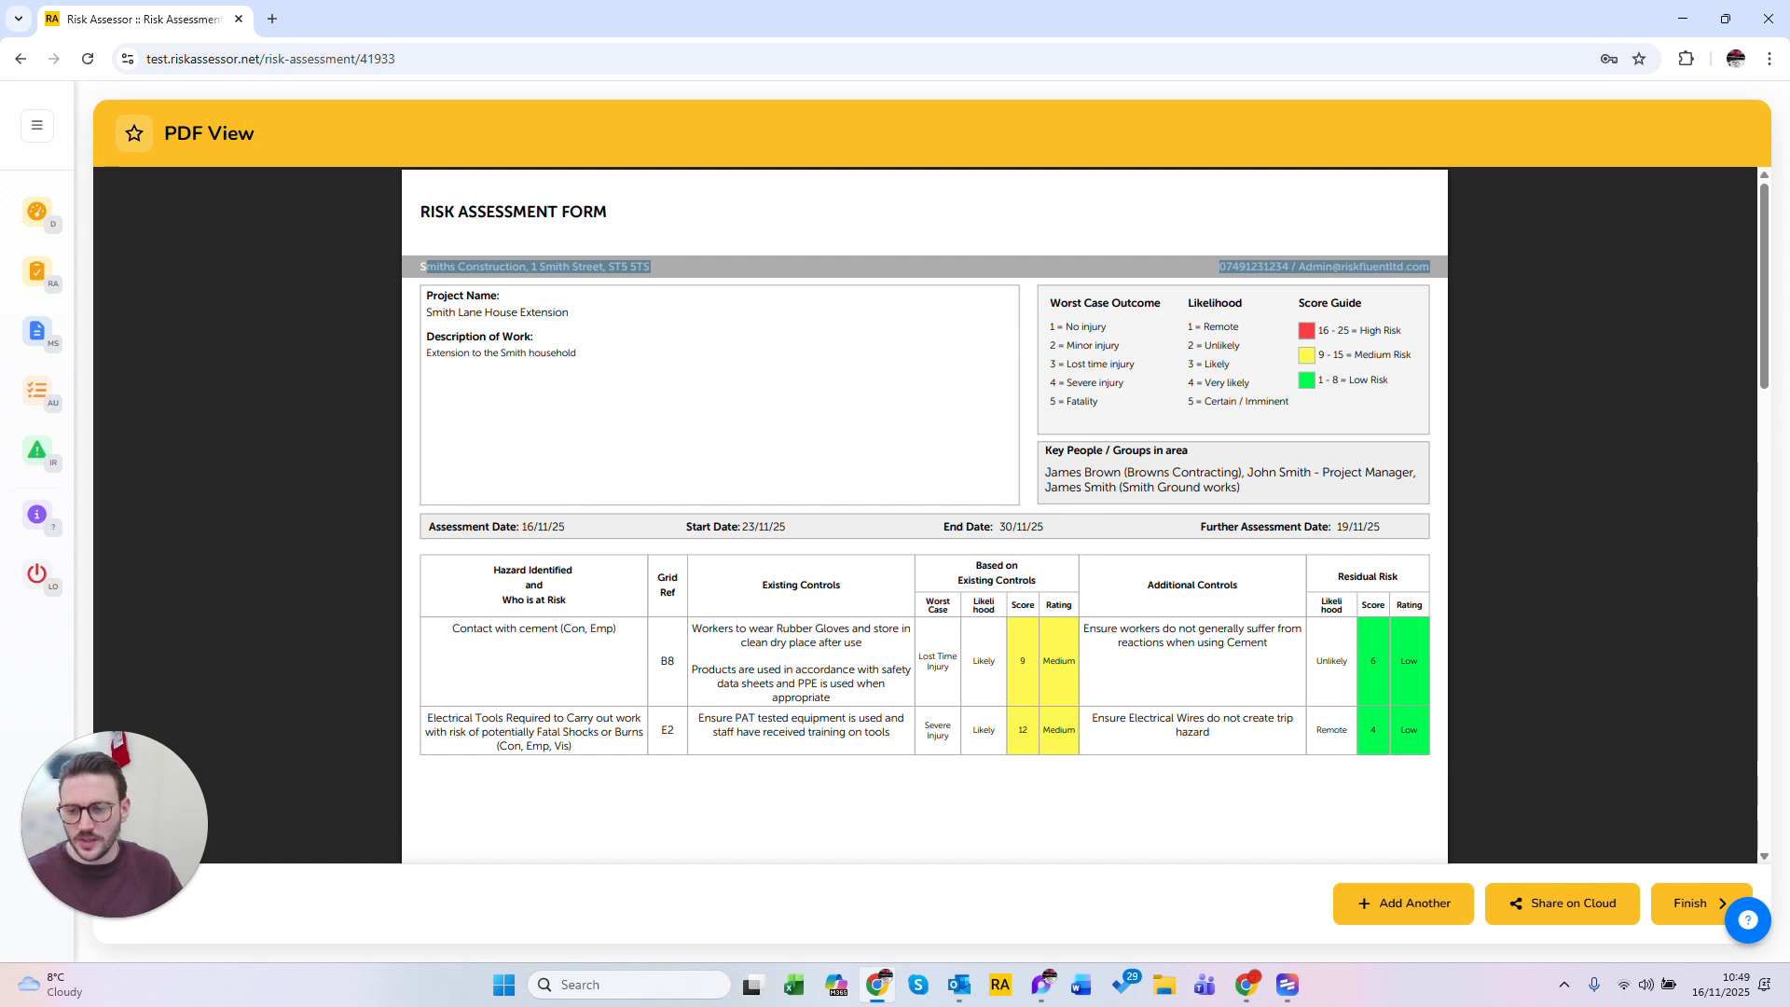
pyautogui.moveTo(427, 295); pyautogui.dragTo(519, 353)
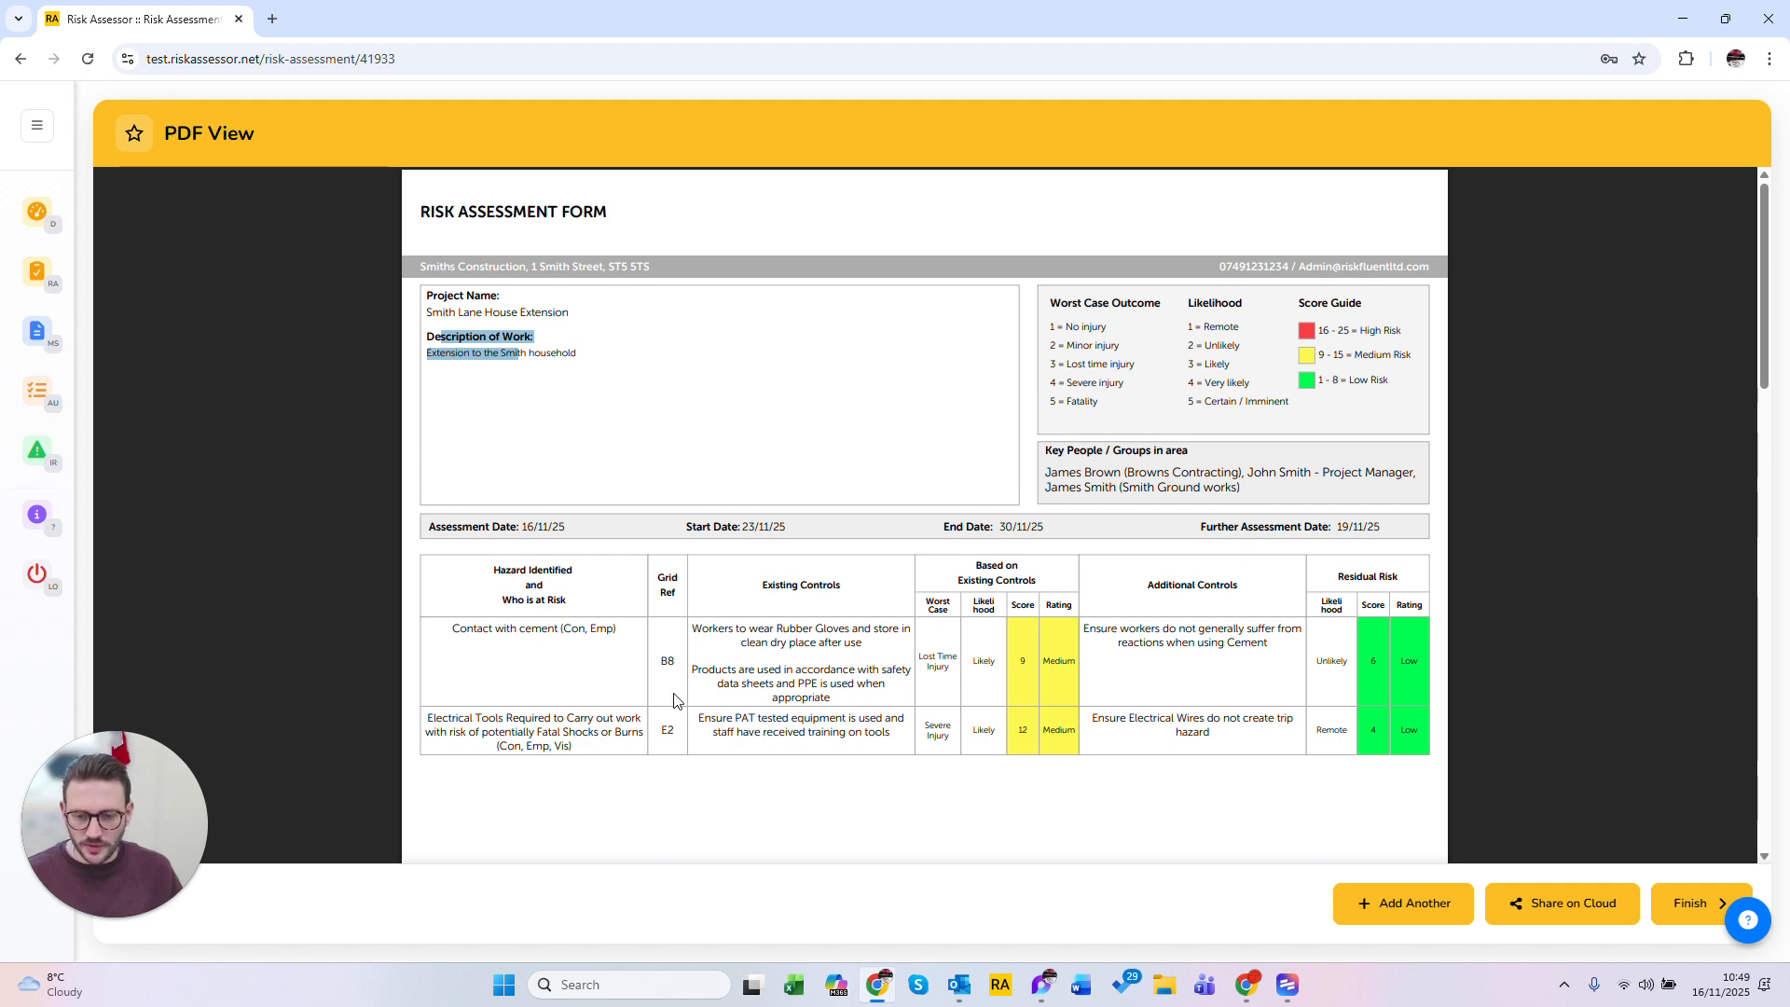
pyautogui.scroll(-15, 925, 514)
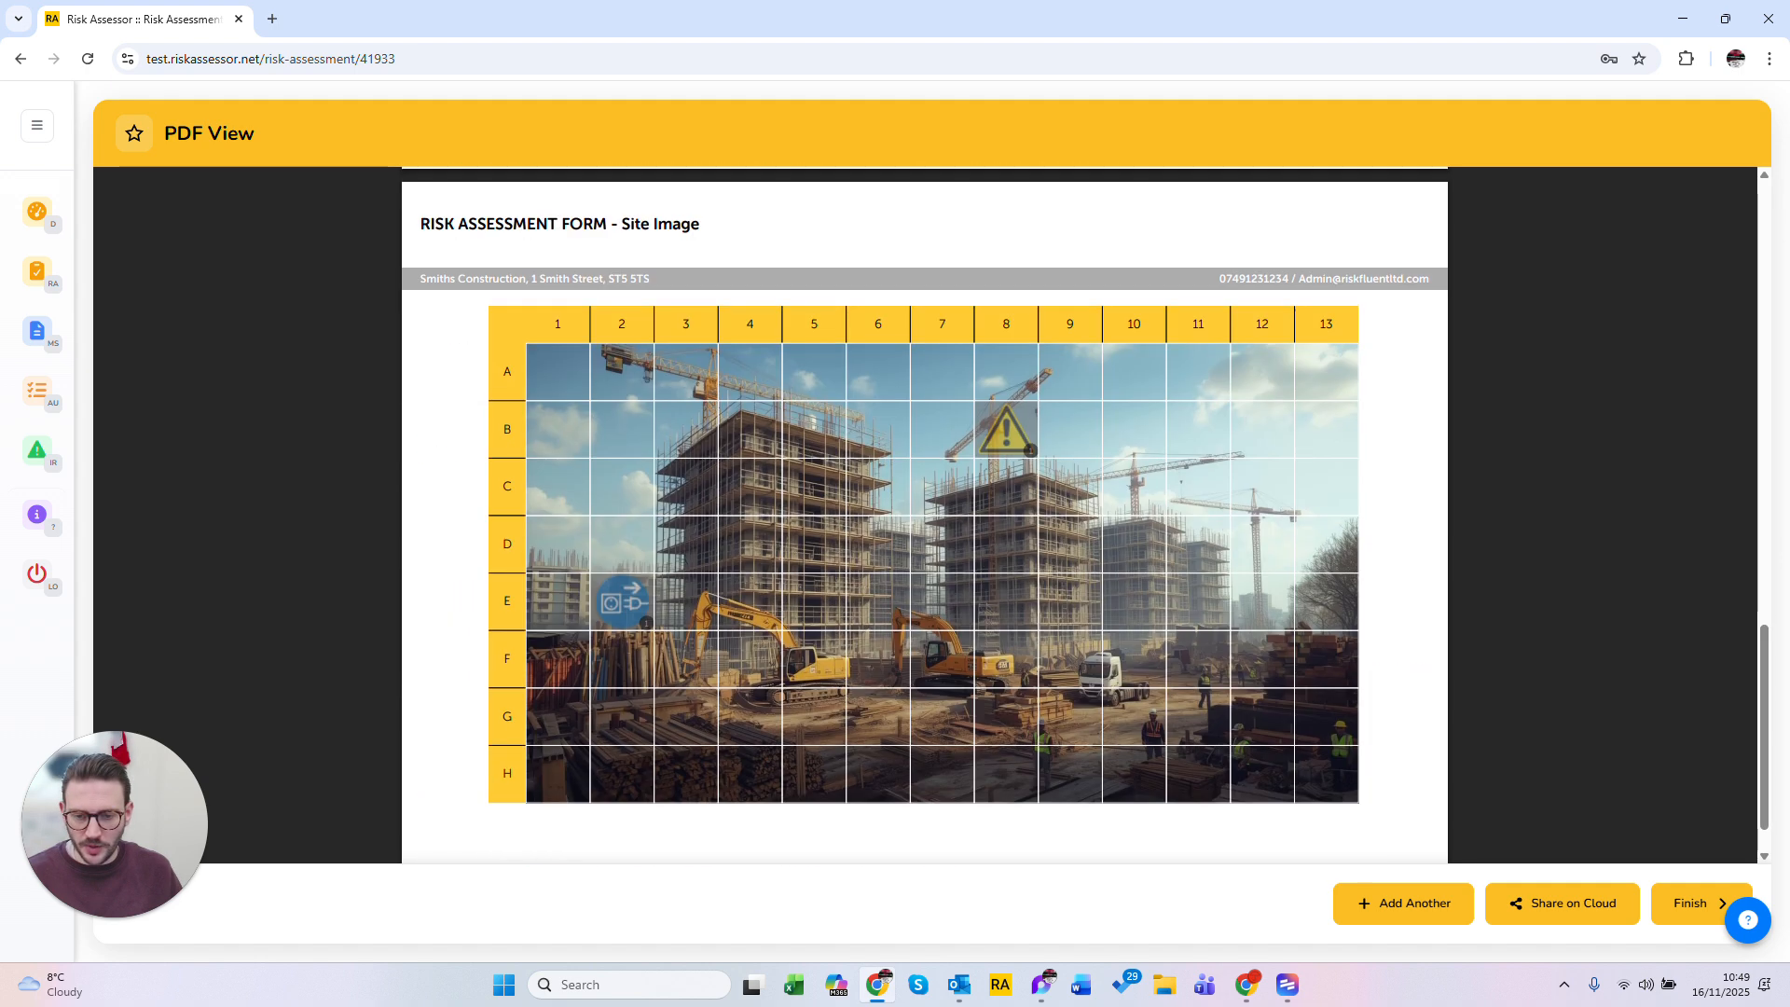
pyautogui.scroll(15, 925, 515)
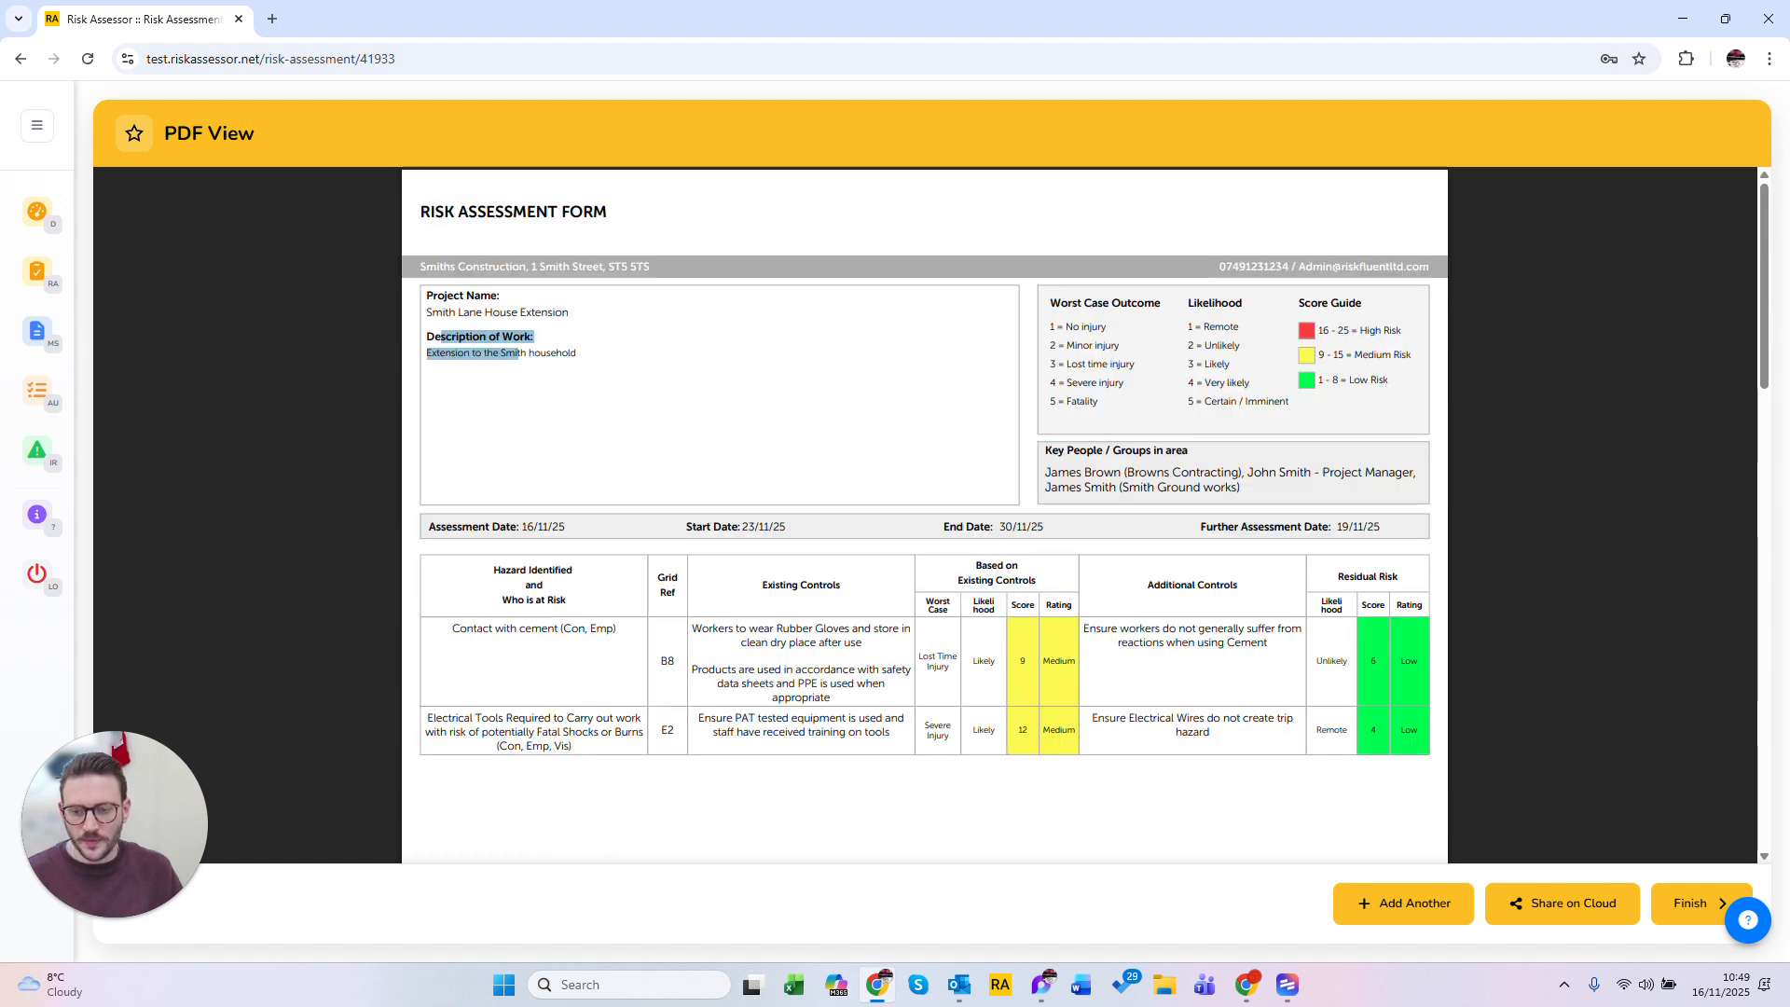
pyautogui.moveTo(452, 628); pyautogui.dragTo(571, 628)
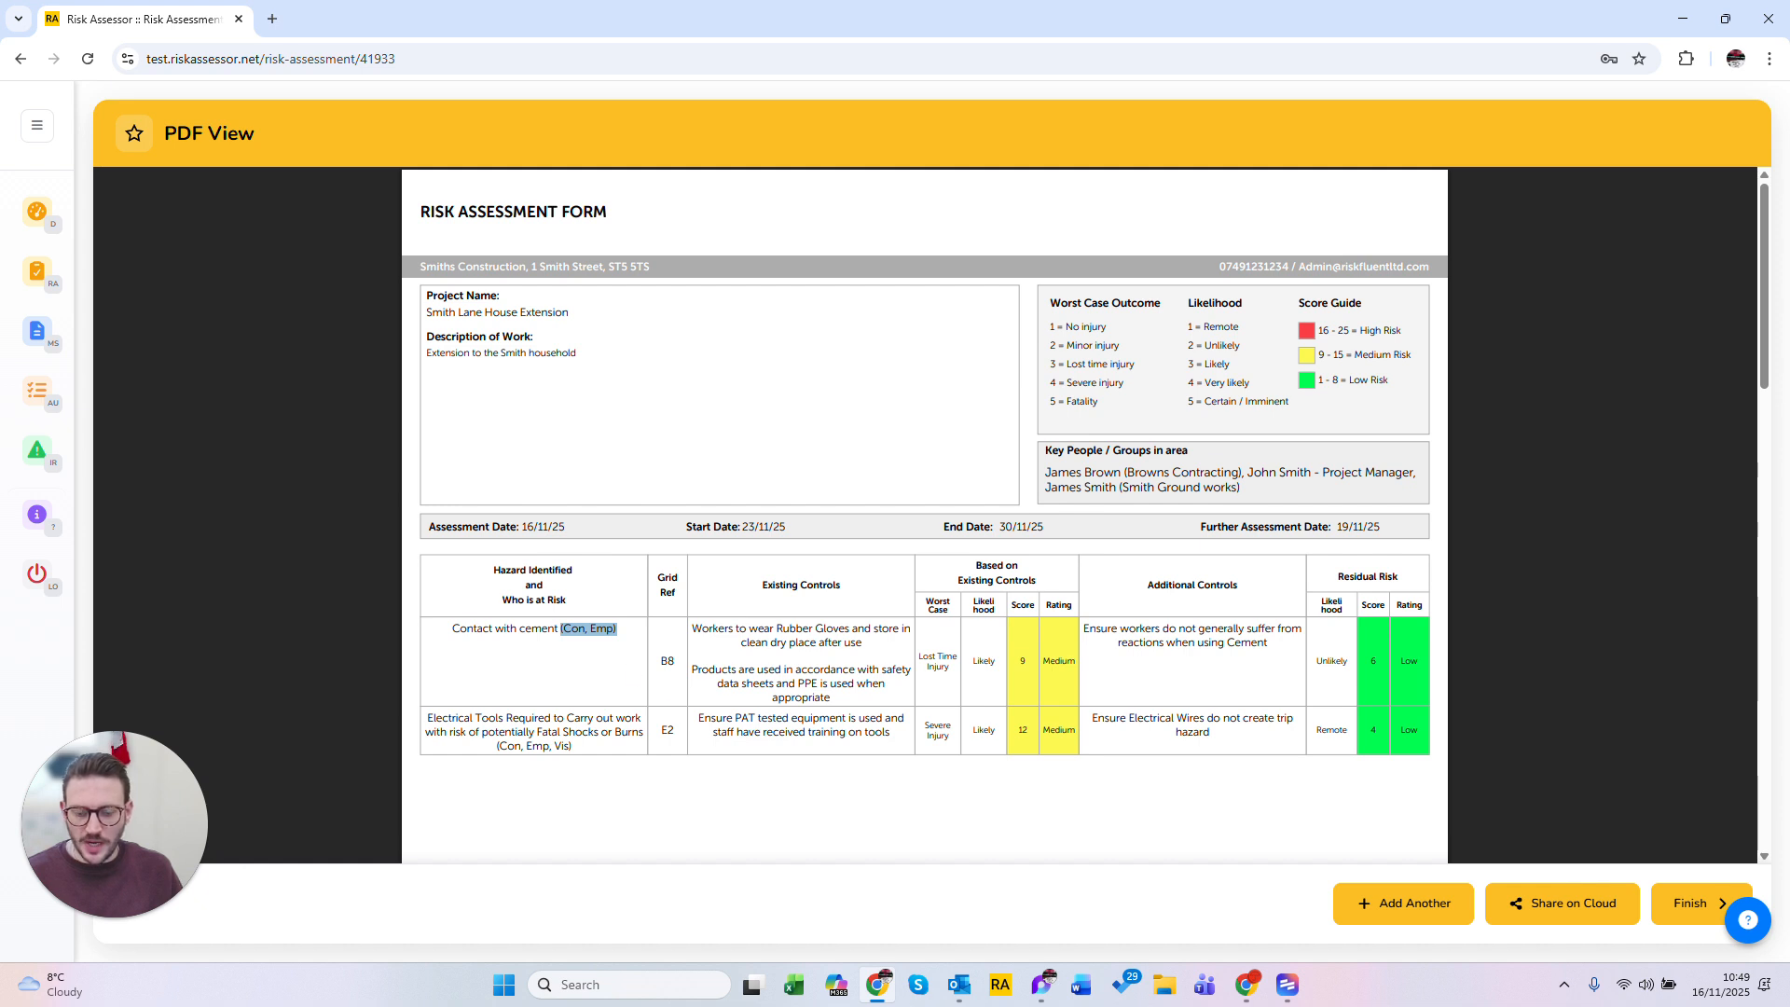
pyautogui.moveTo(722, 629); pyautogui.dragTo(852, 683)
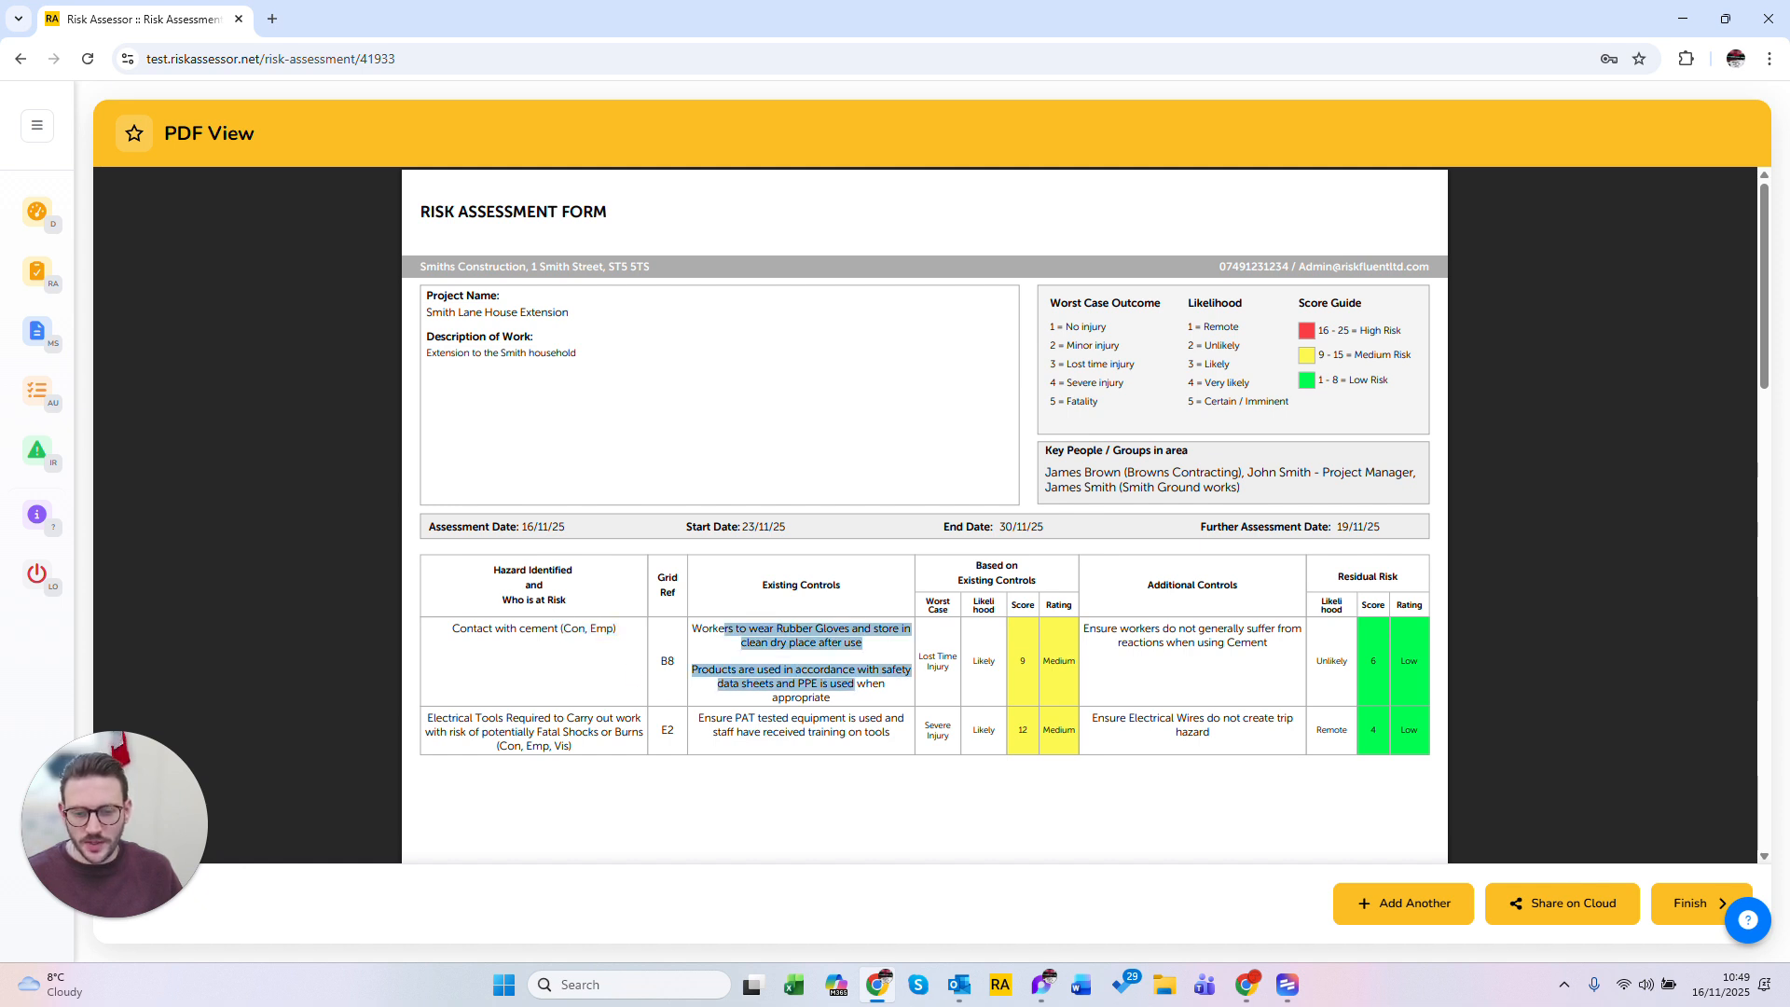
pyautogui.moveTo(1108, 629); pyautogui.dragTo(1190, 643)
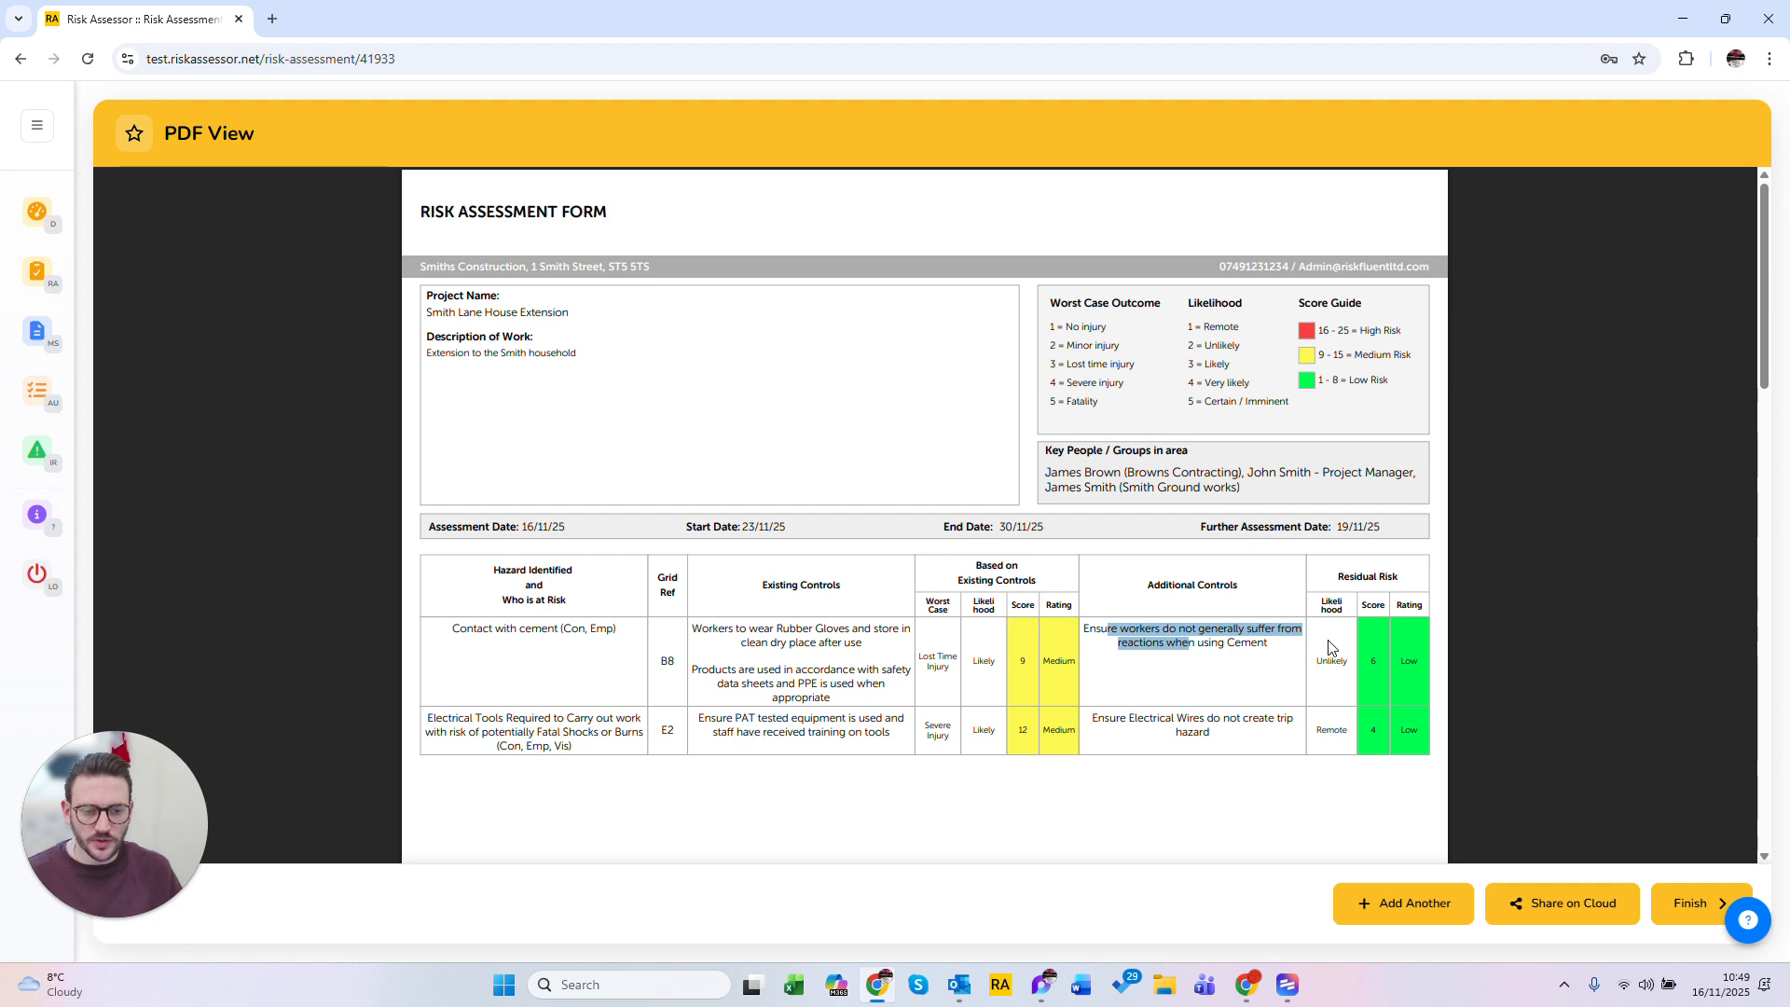
pyautogui.click(1332, 645)
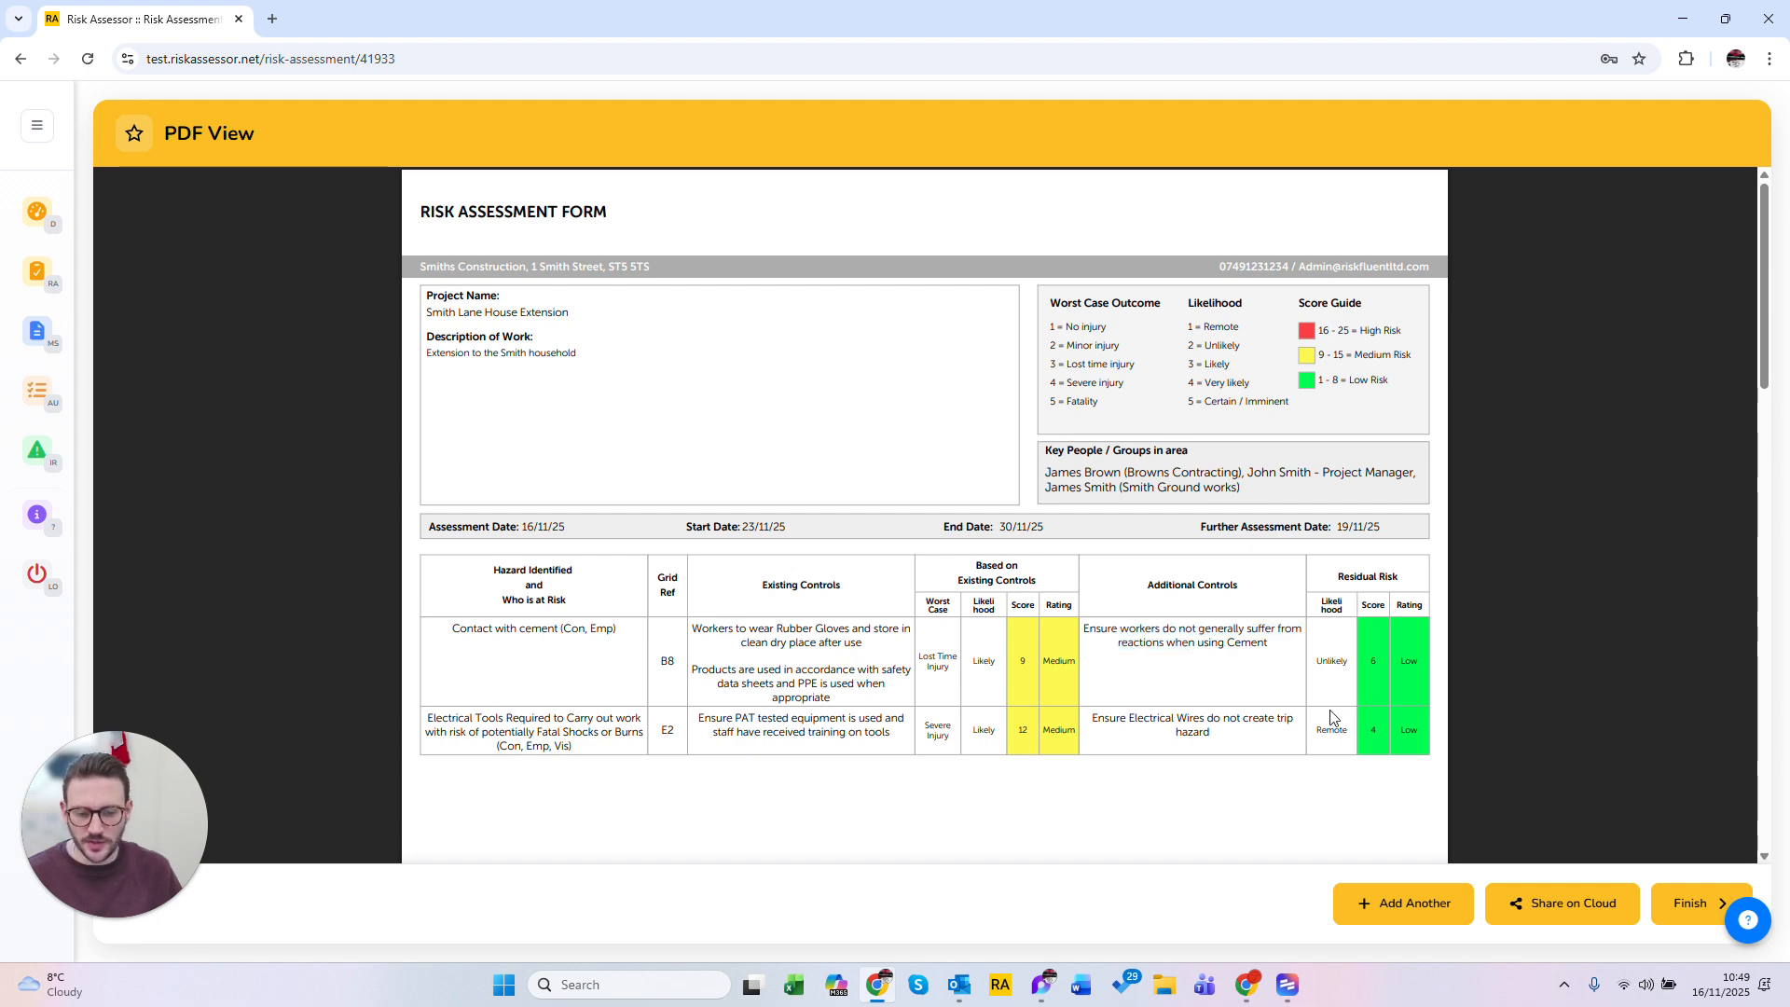
pyautogui.scroll(-7, 1331, 717)
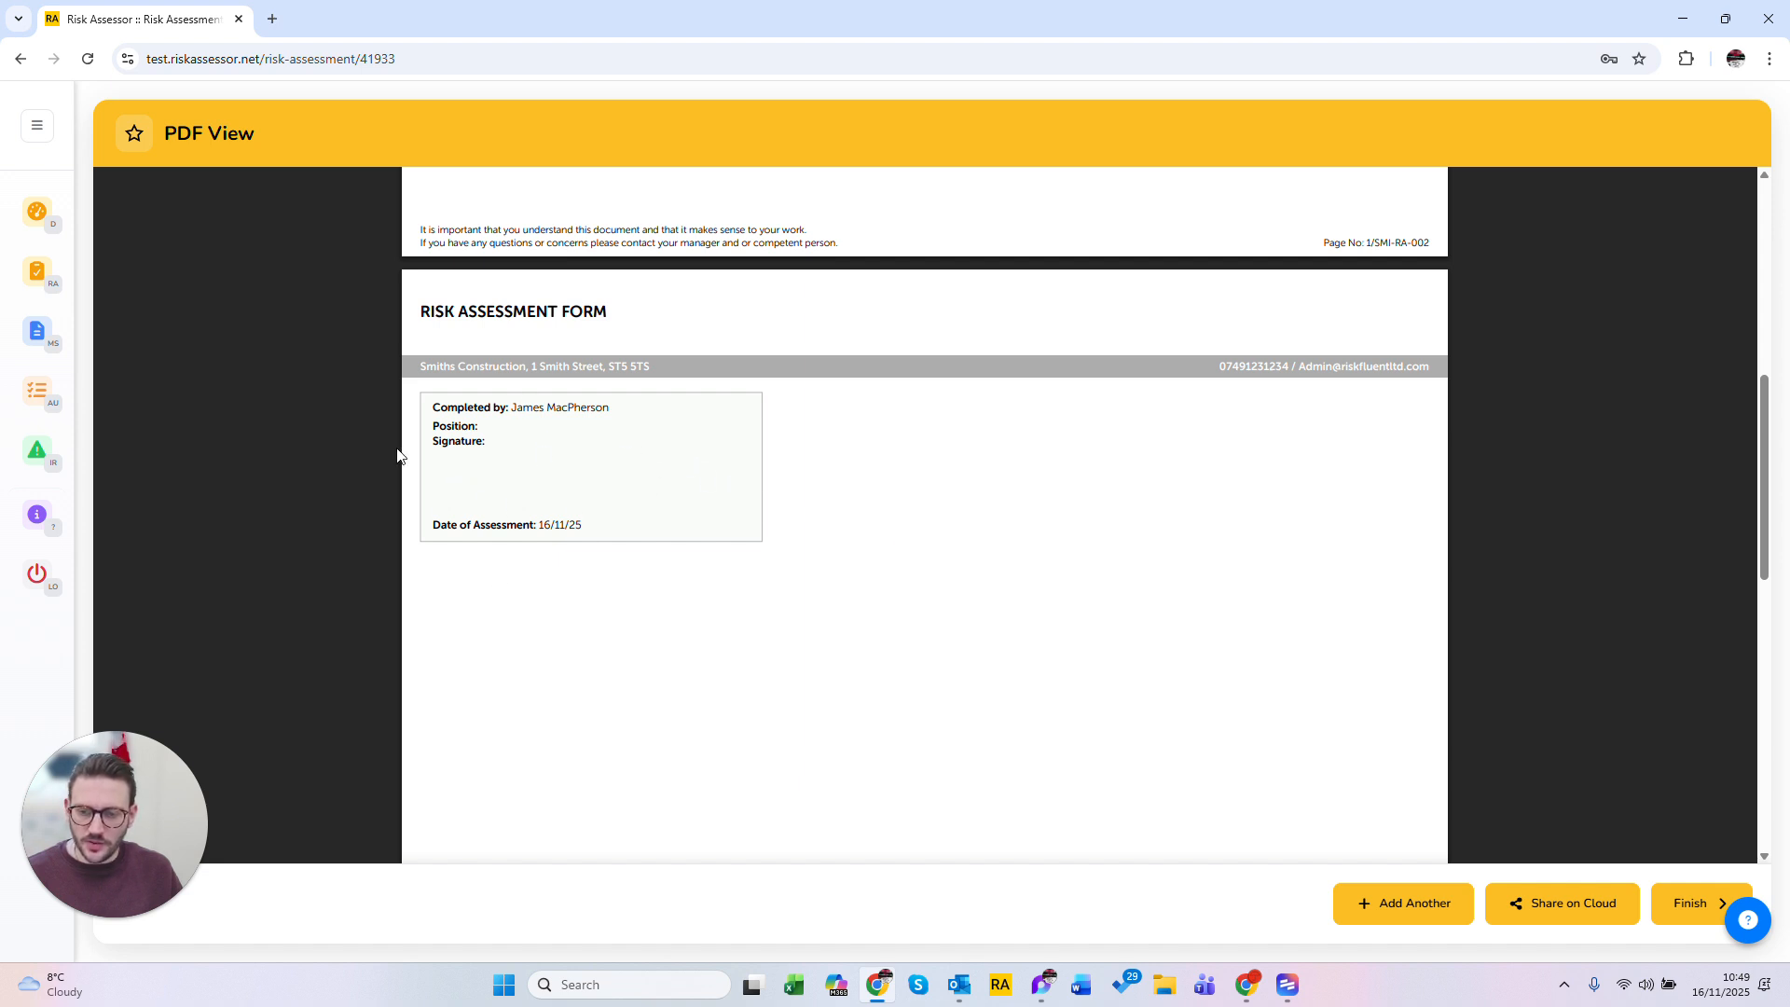
pyautogui.moveTo(464, 407); pyautogui.dragTo(504, 408)
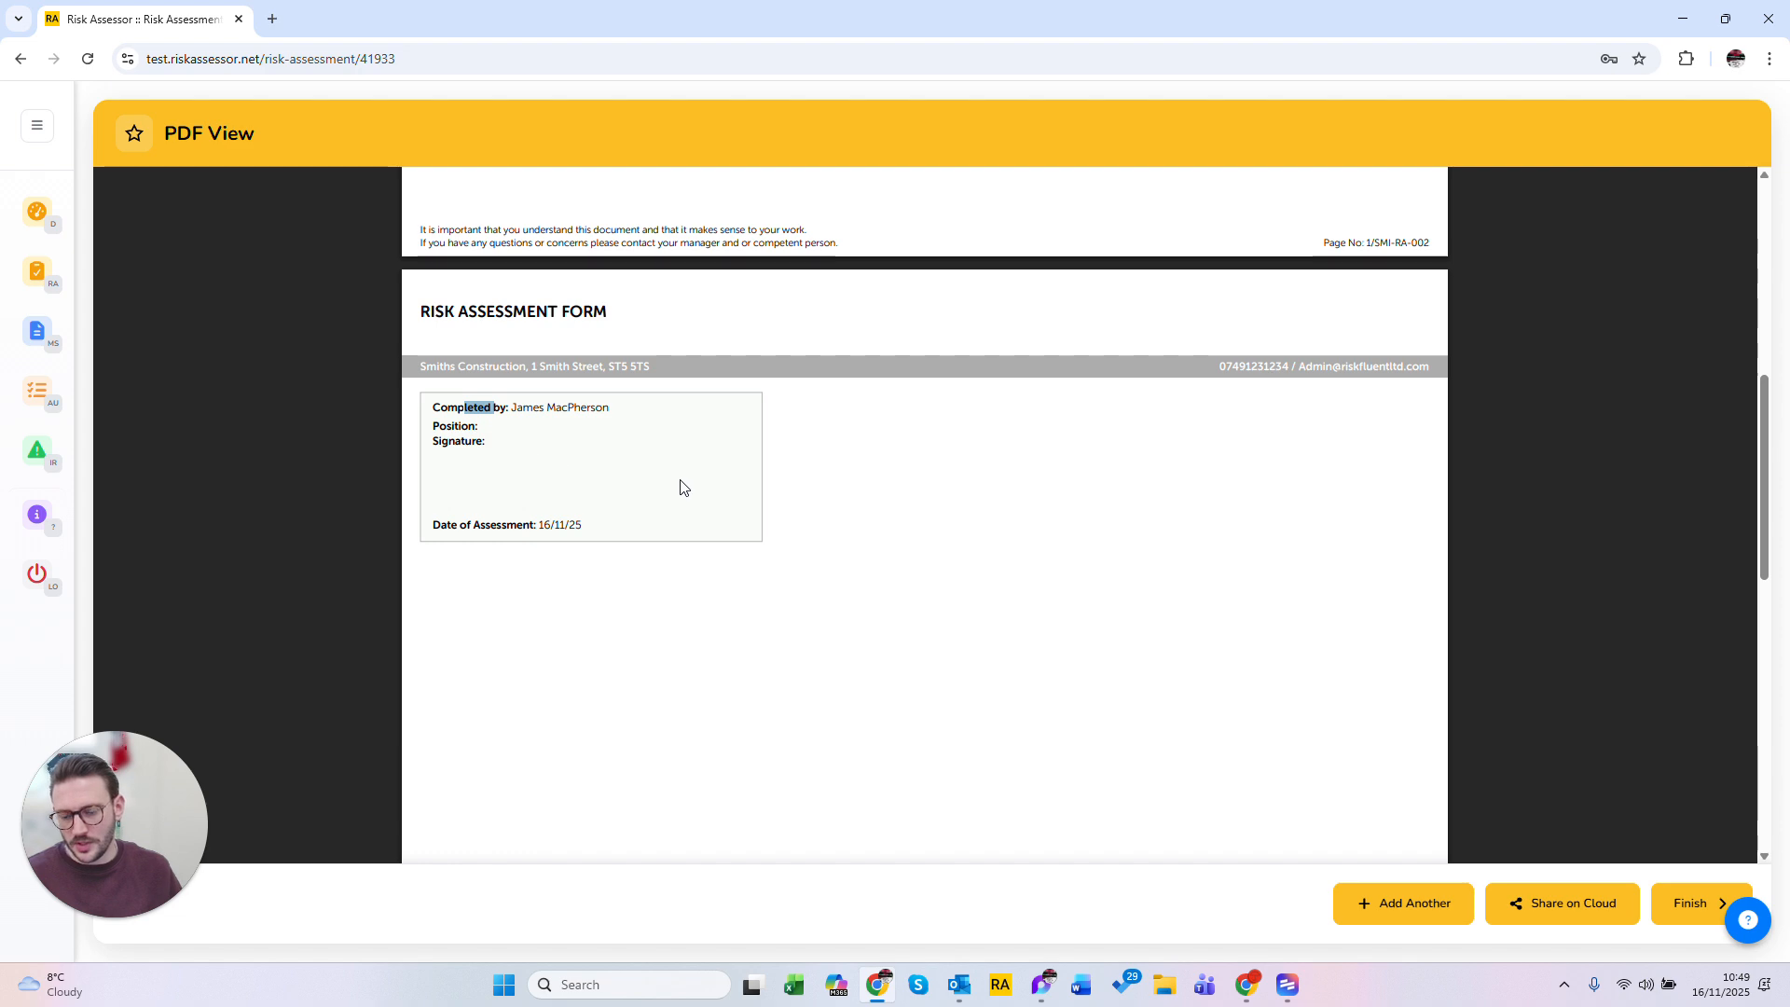
# Step: Finish the risk assessment
pyautogui.scroll(7, 711, 597)
pyautogui.scroll(1, 711, 596)
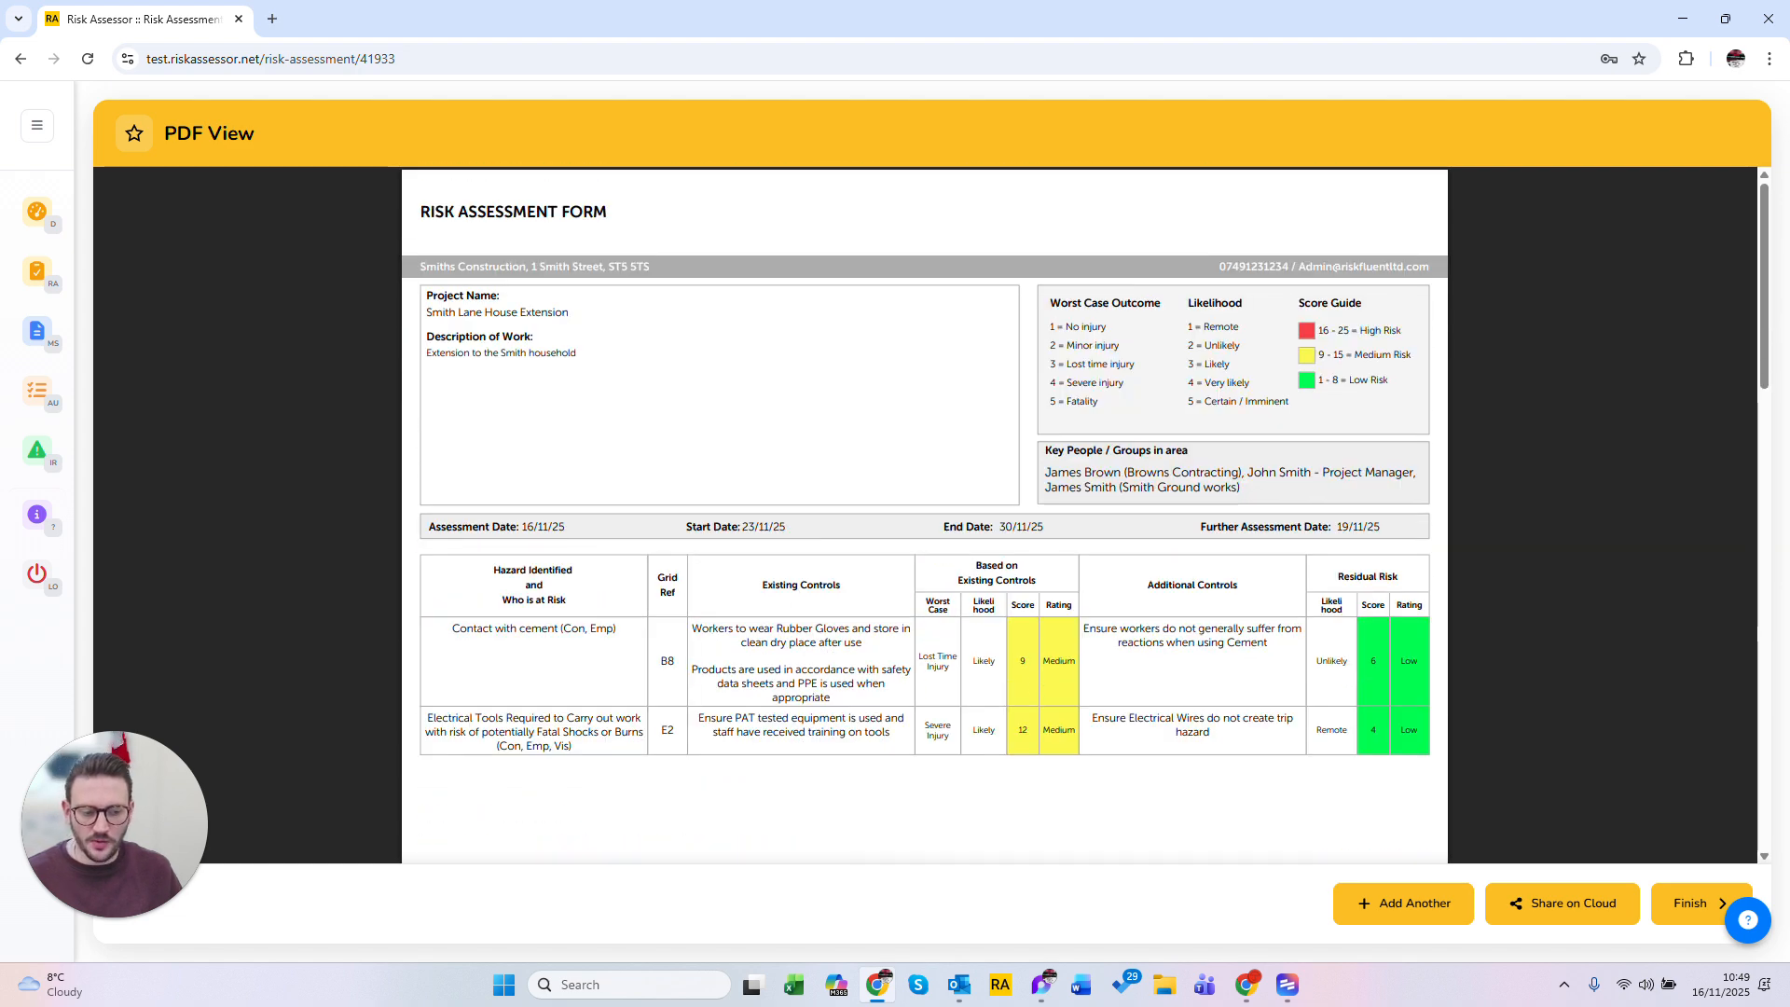
pyautogui.click(1685, 903)
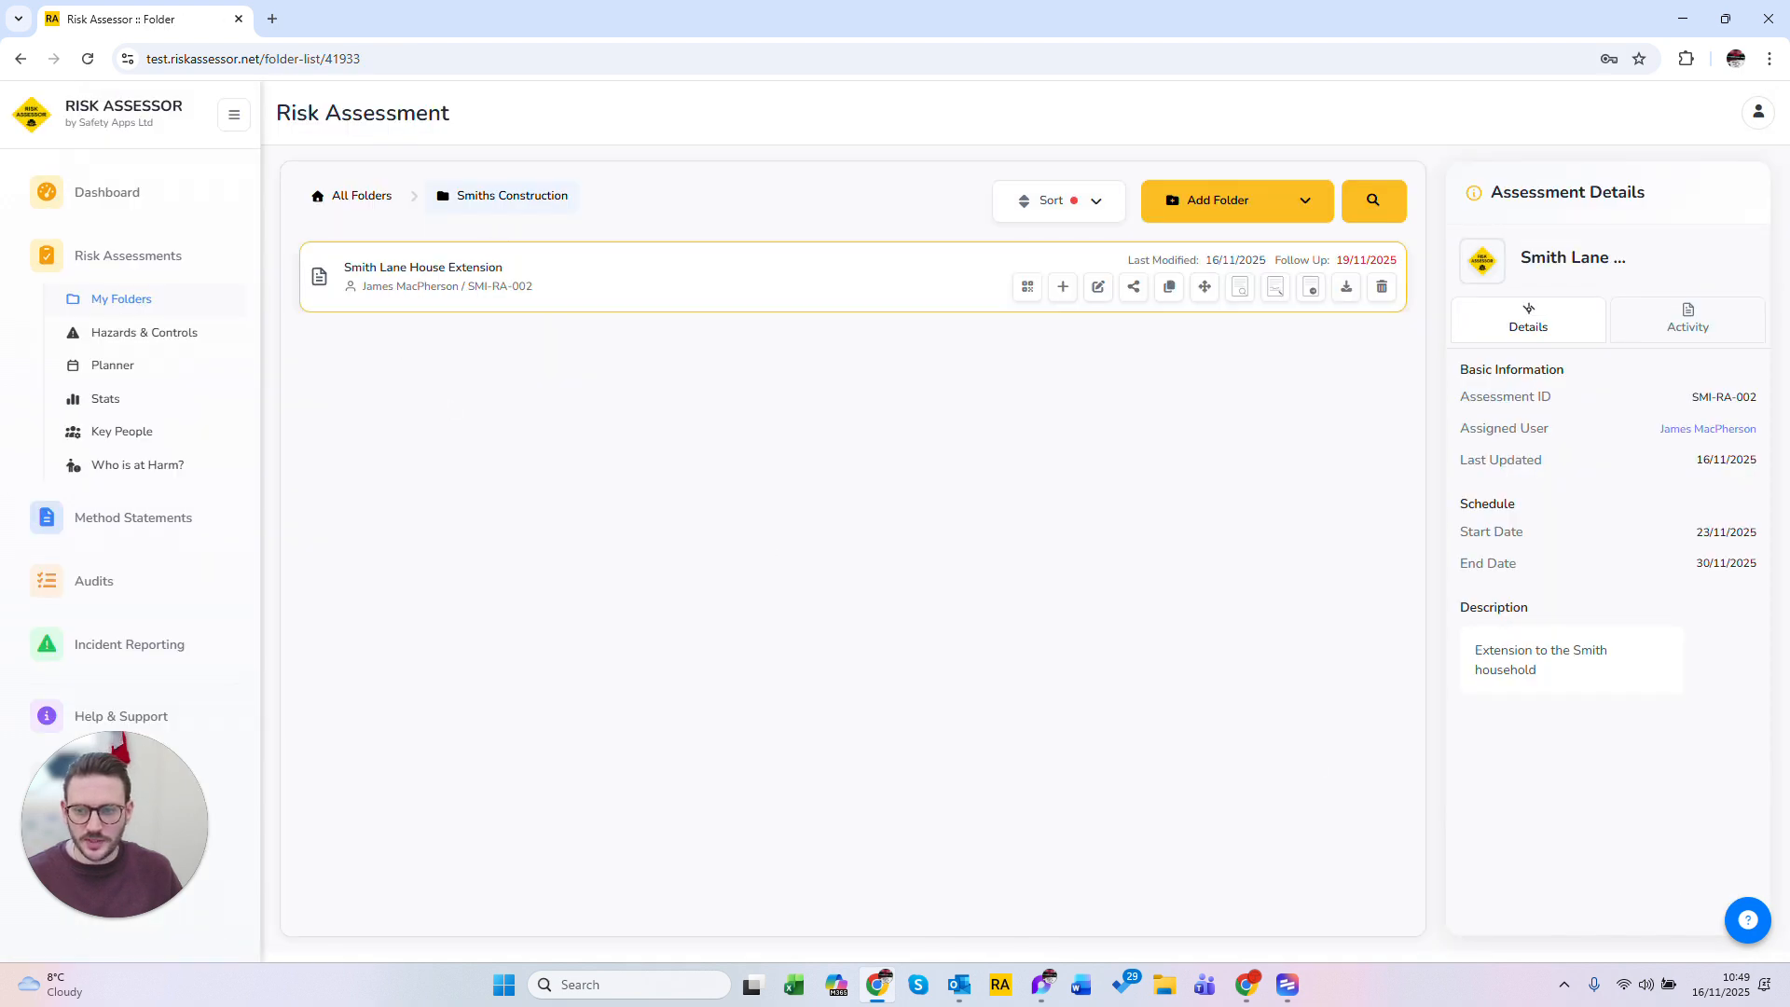
pyautogui.moveTo(1382, 289)
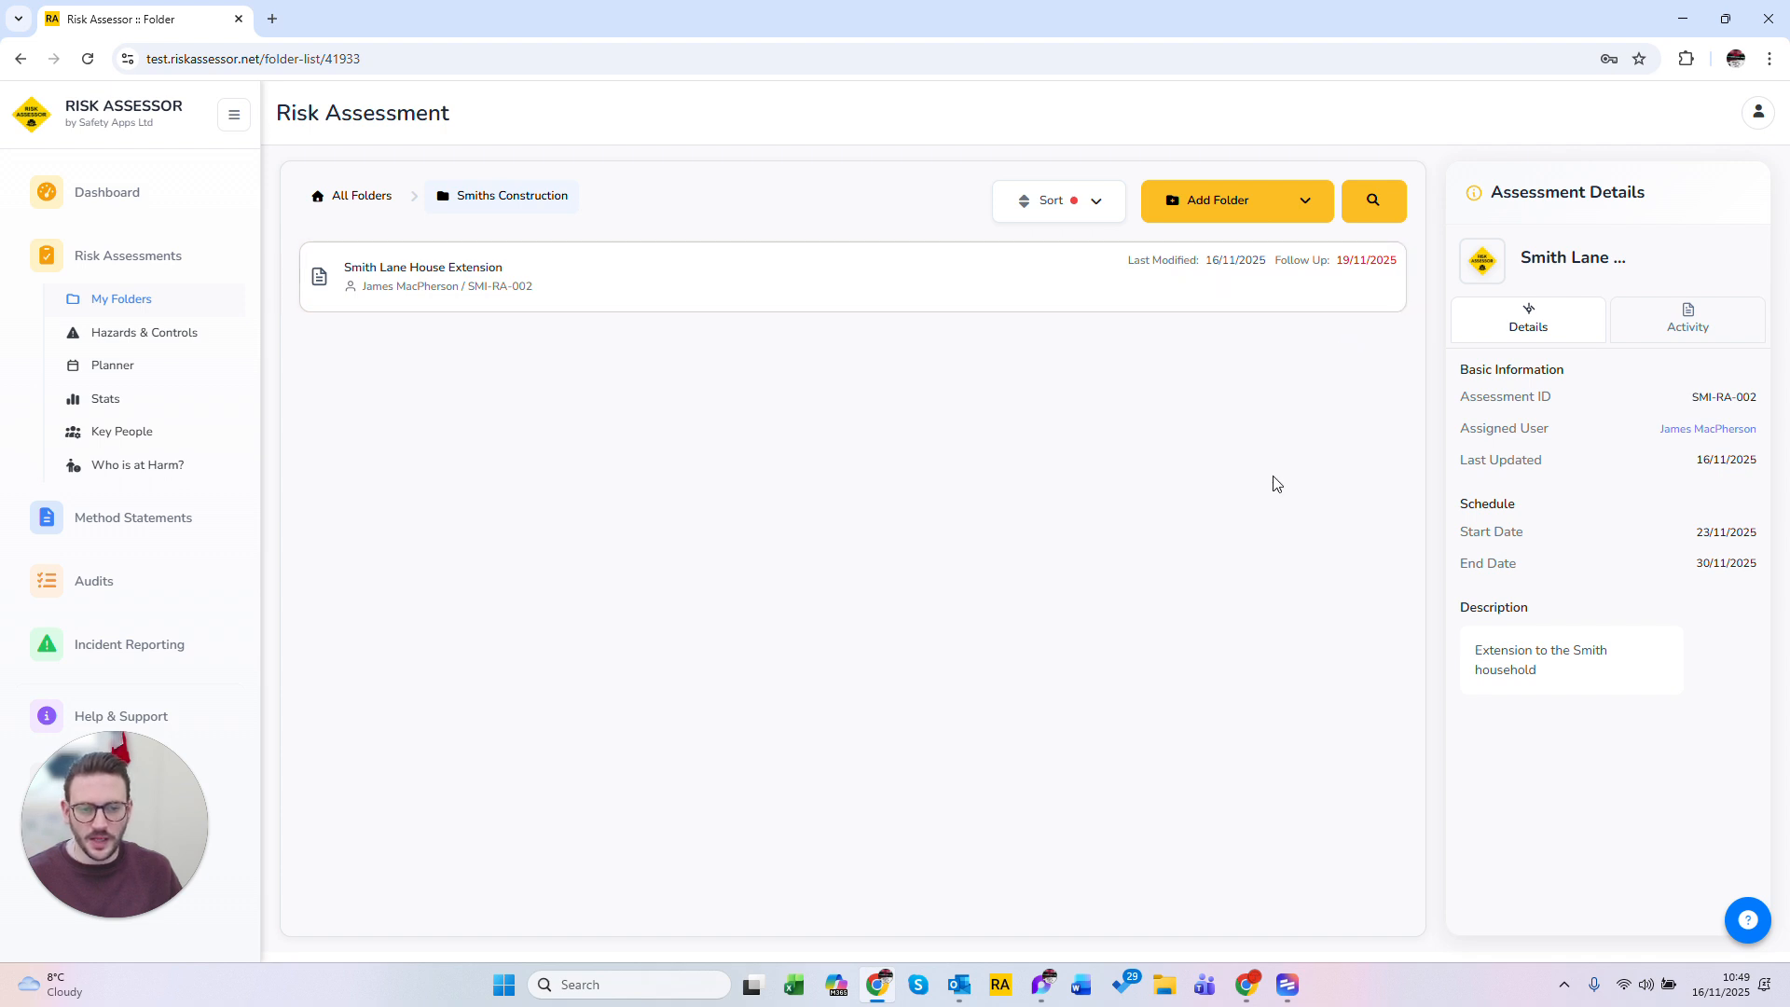